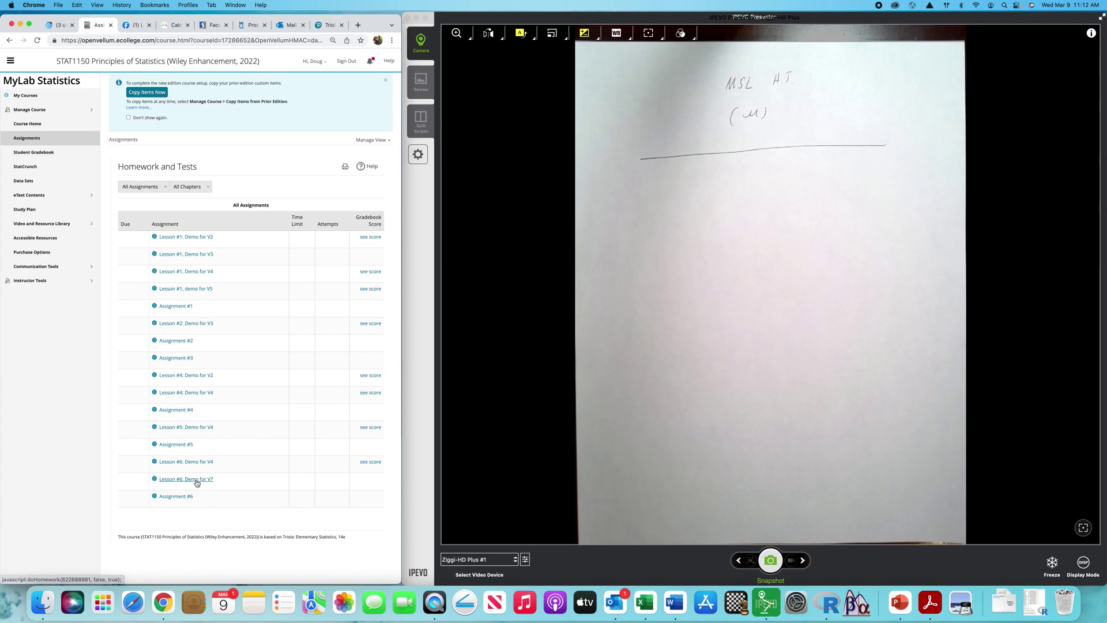
Open the 'Lesson #6: Demo for V7' homework from the assignments list
left_click(197, 483)
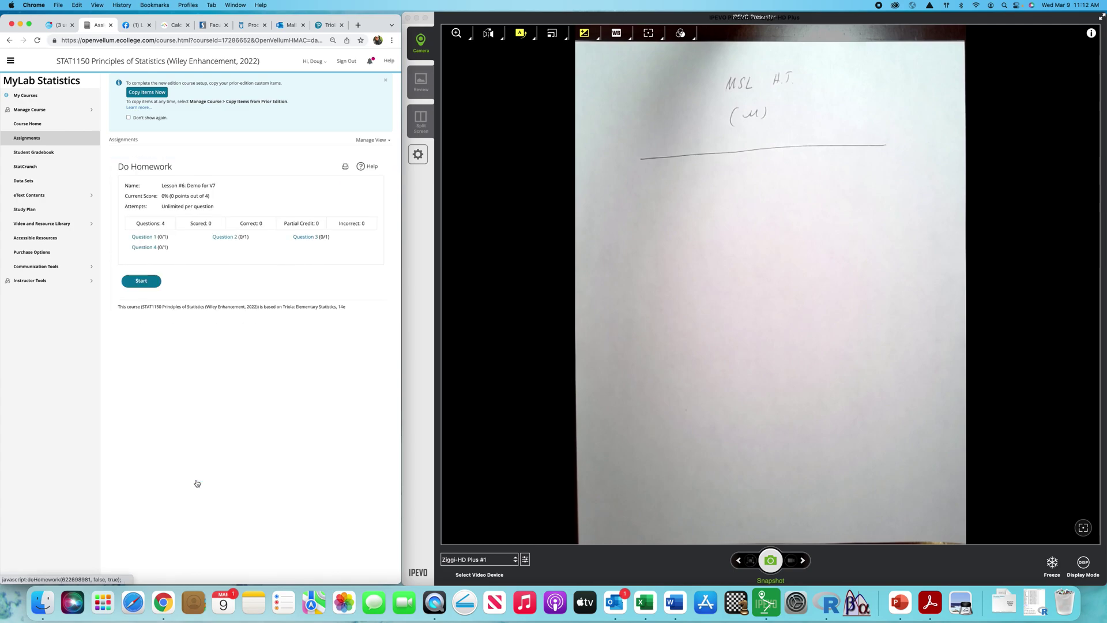
Start the homework and open Question 1, the body-temperature hypothesis problem
left_click(139, 282)
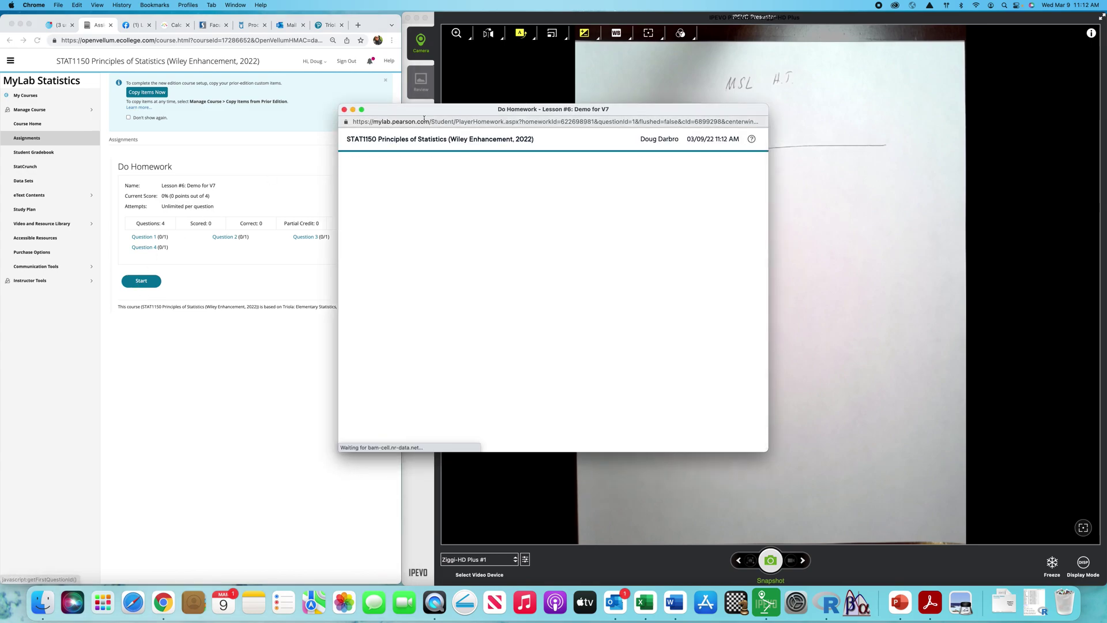
left_click(344, 109)
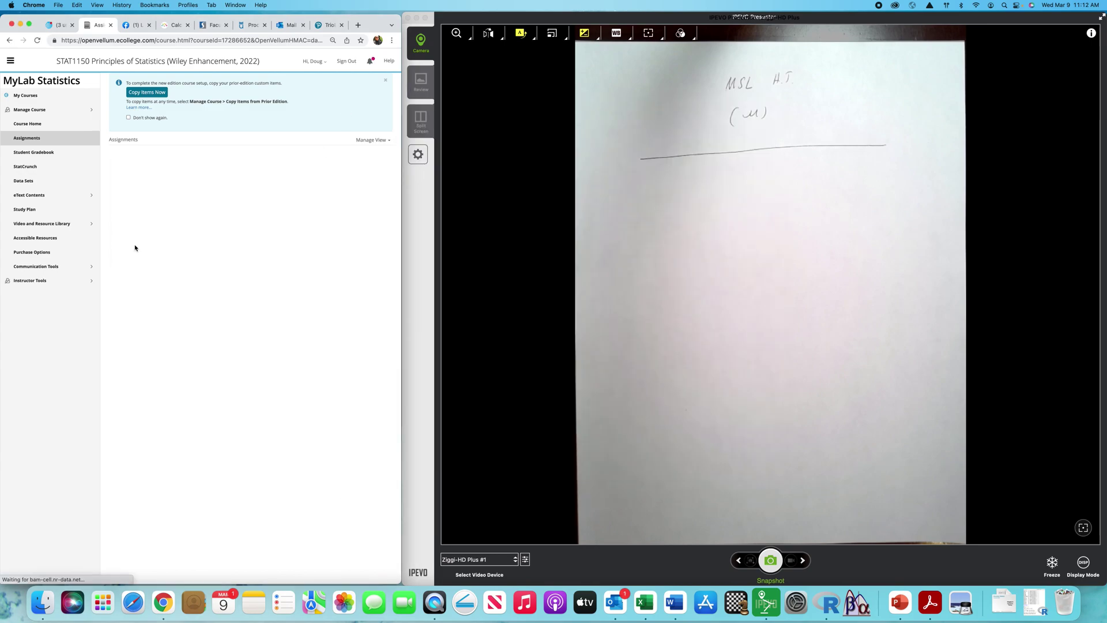
left_click(148, 244)
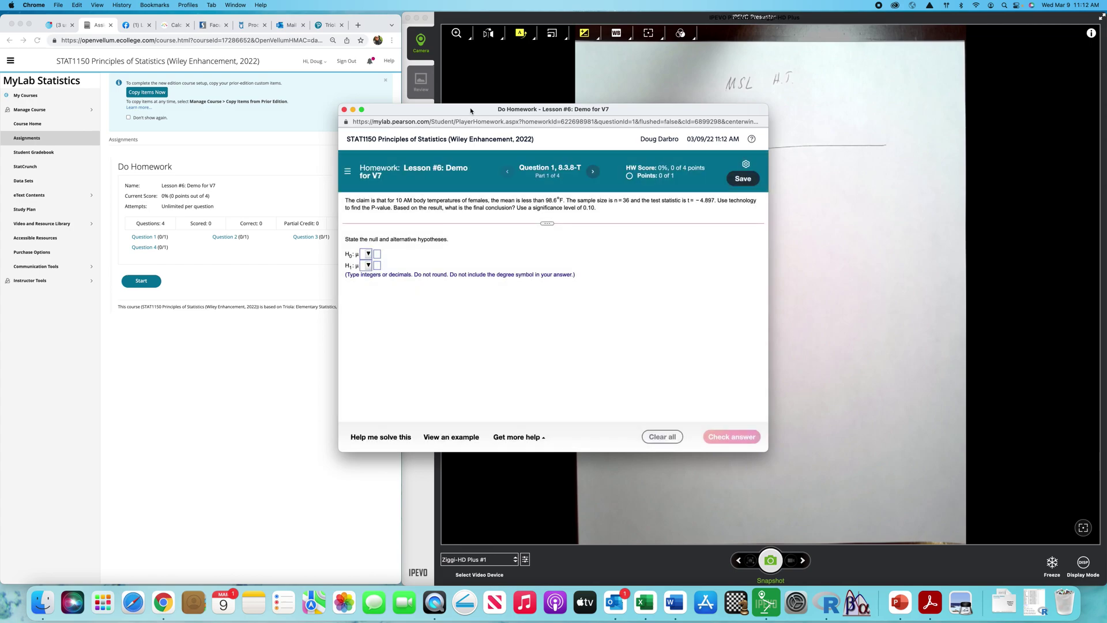
left_click_drag(472, 111, 424, 85)
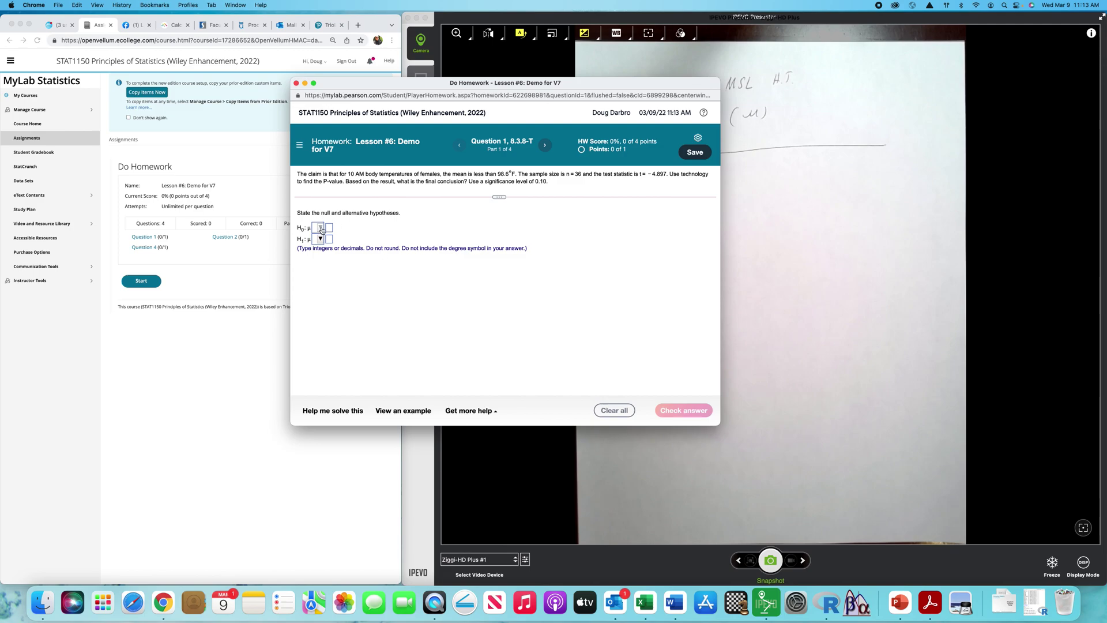
left_click(321, 229)
Enter H0: μ = 98.6 and H1: μ < 98.6 and check the hypotheses
left_click(328, 262)
left_click(330, 229)
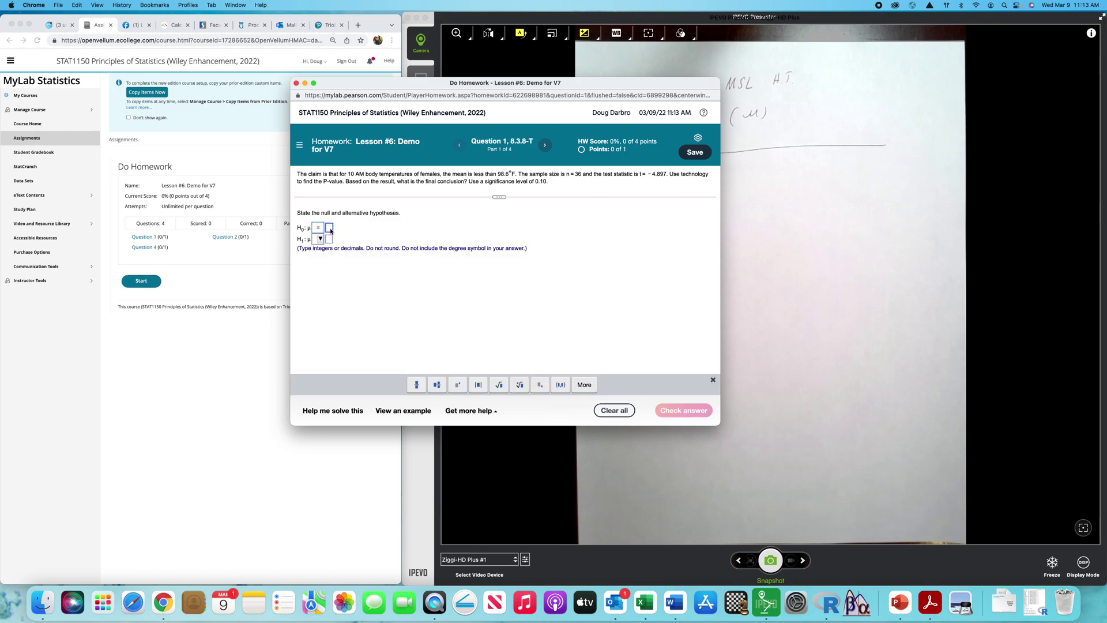
type("98.6")
left_click(322, 239)
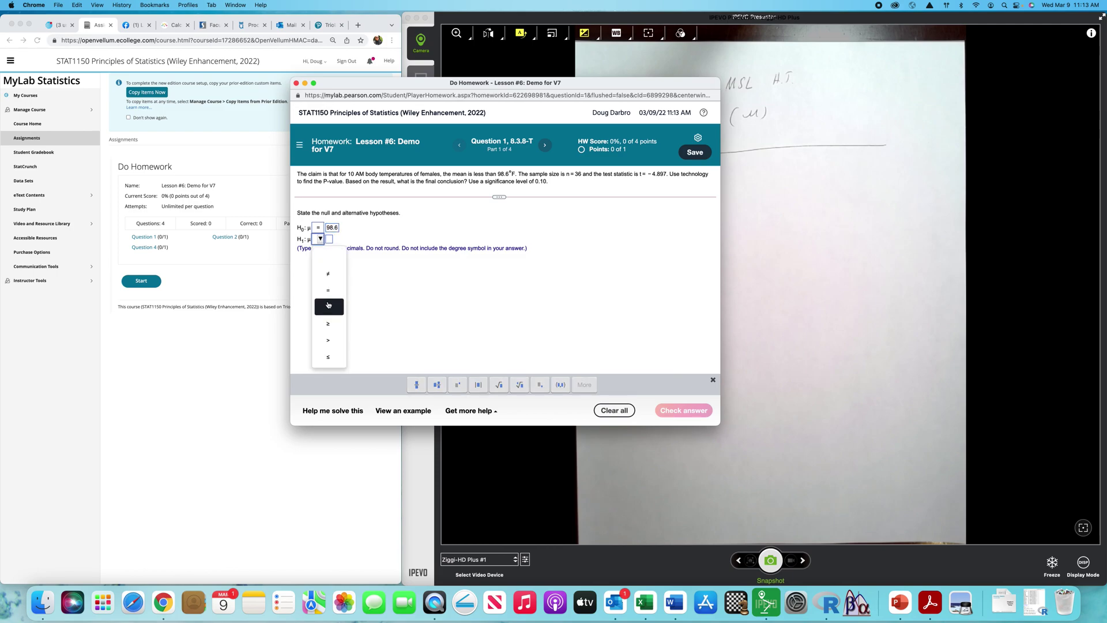
left_click(328, 307)
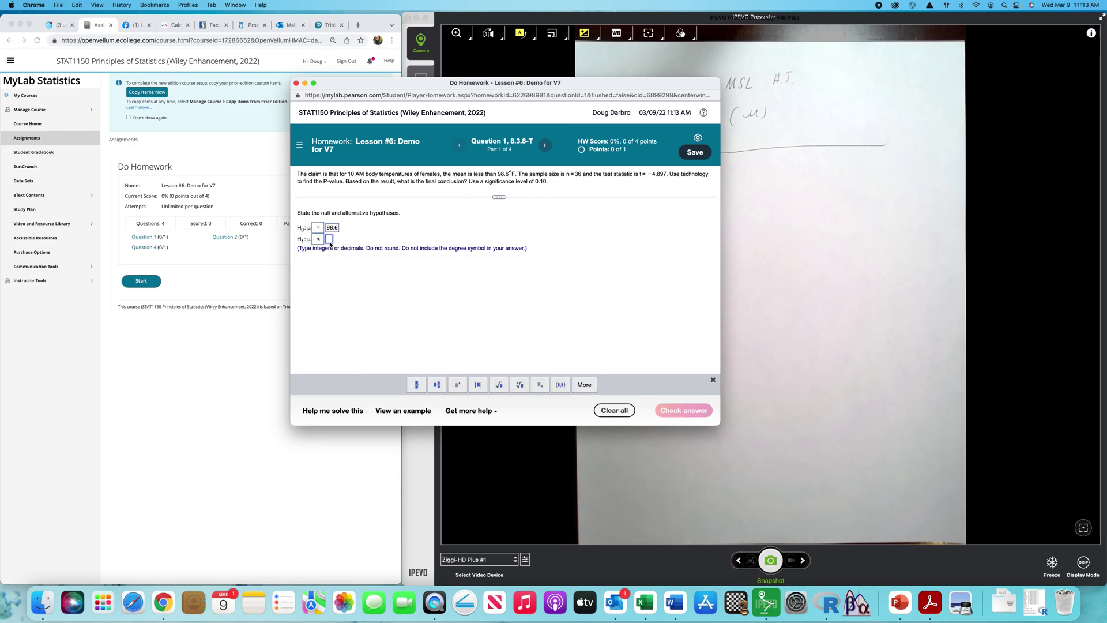
type("98.6")
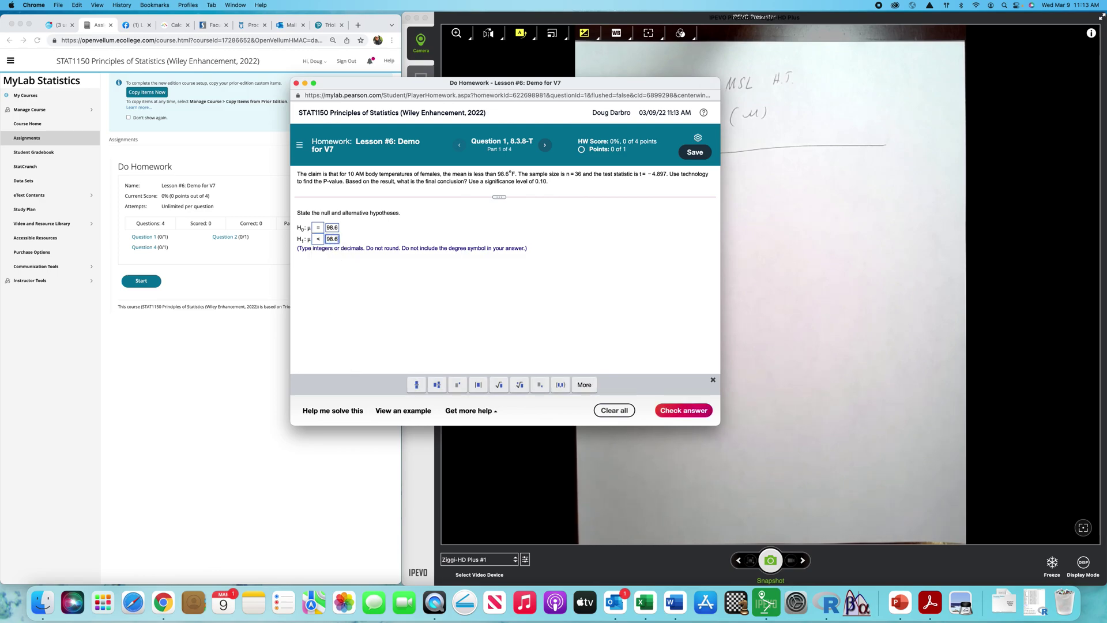
left_click(681, 411)
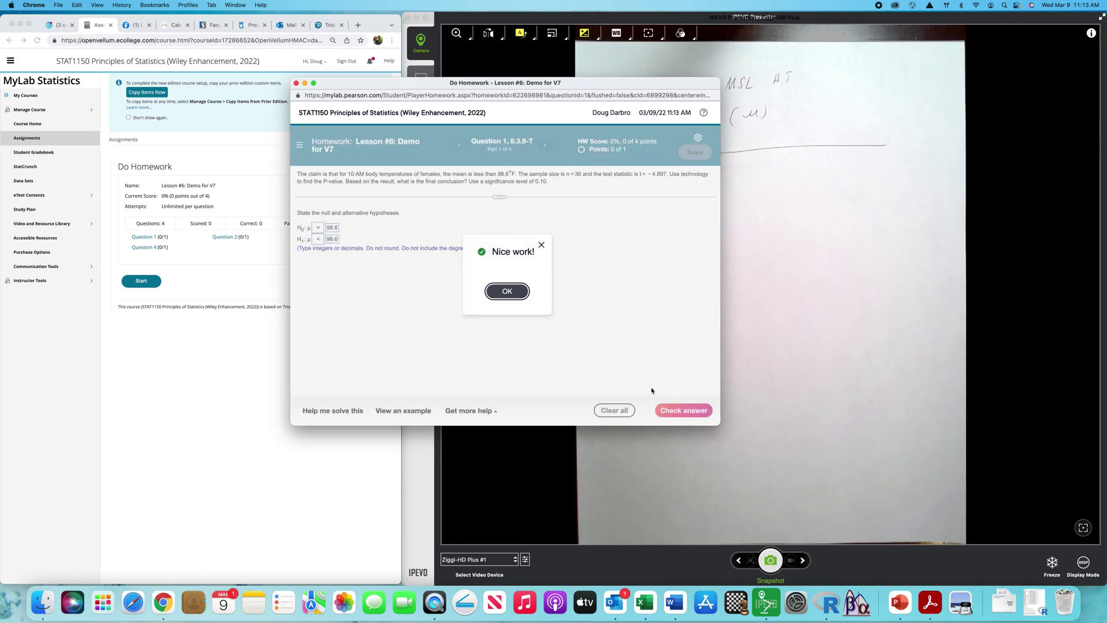
left_click(507, 292)
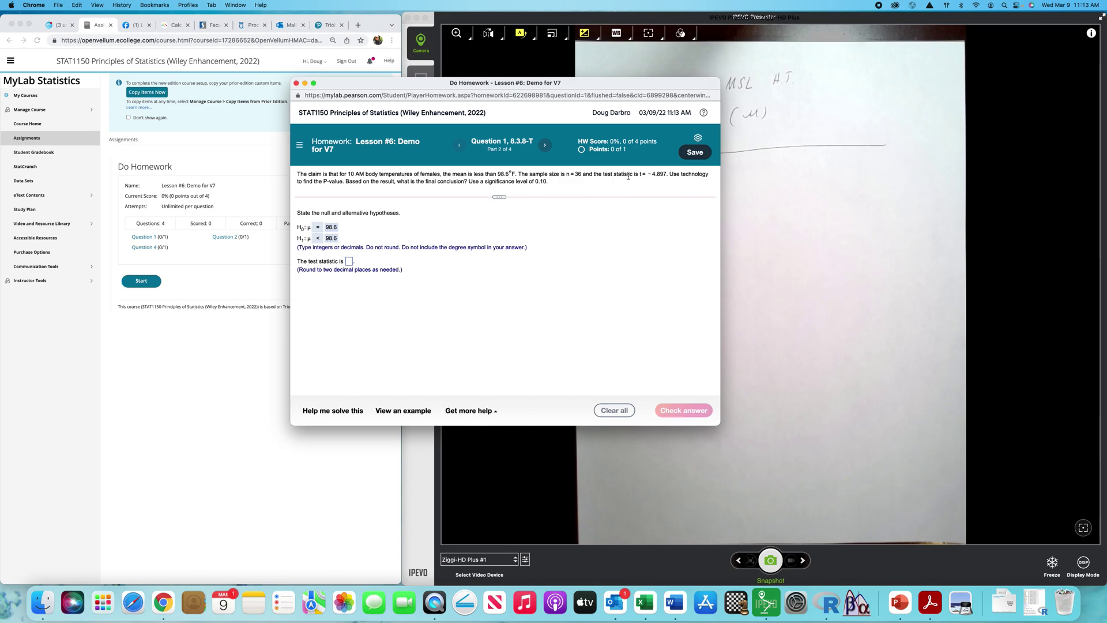
Enter −4.90 as the test statistic and confirm it is correct
left_click(349, 262)
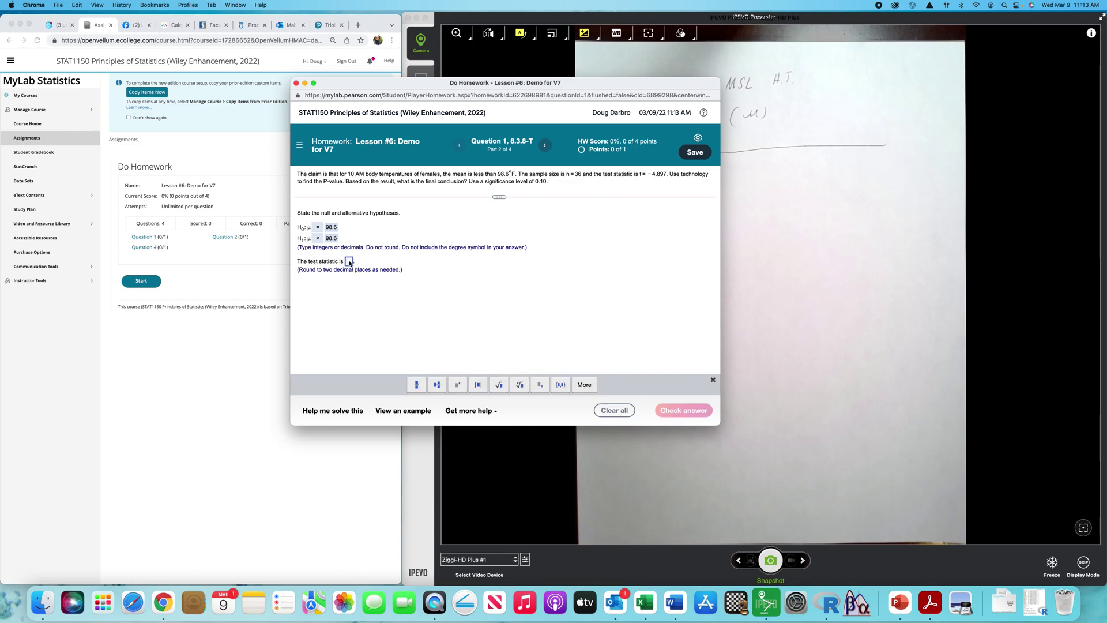
type("-")
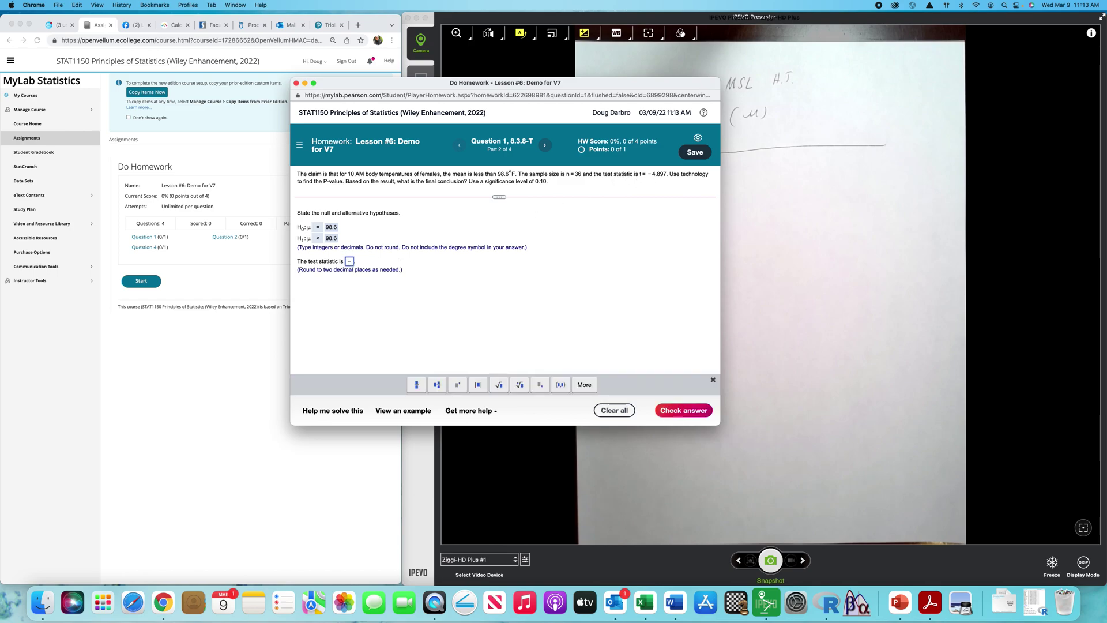
type("4.90")
left_click(674, 410)
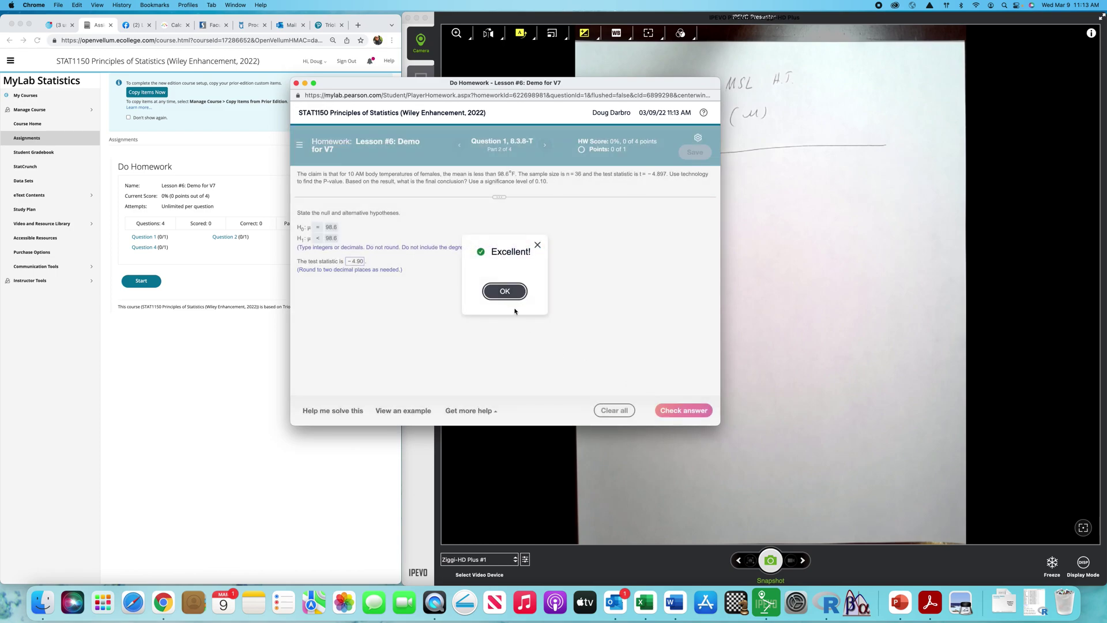
left_click(505, 293)
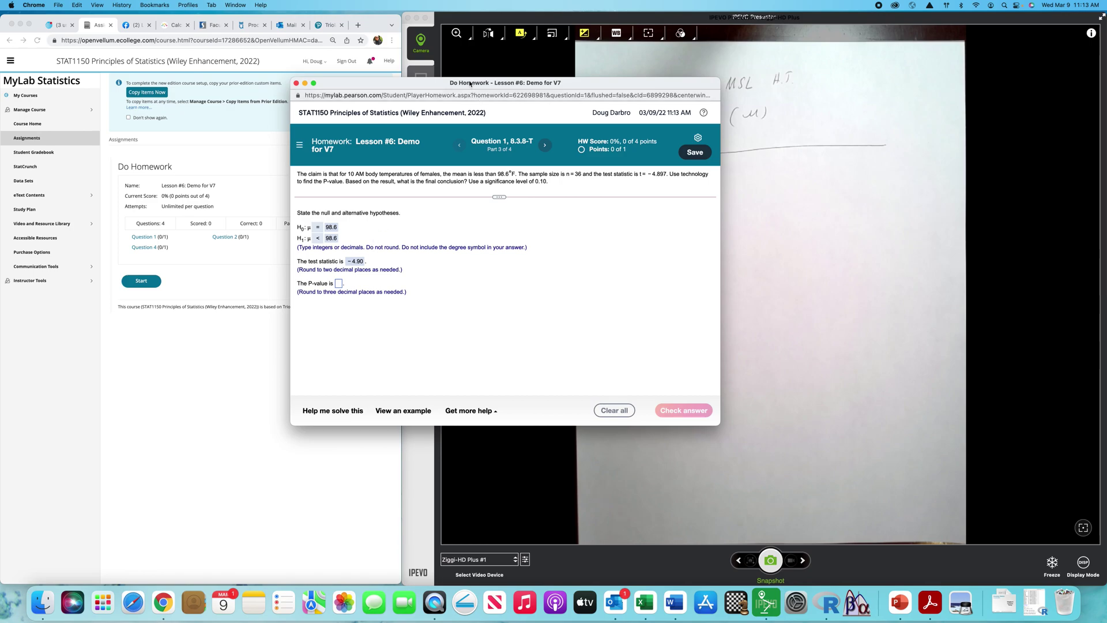
Launch StatCrunch from the course sidebar in its own tab
left_click_drag(470, 81, 582, 12)
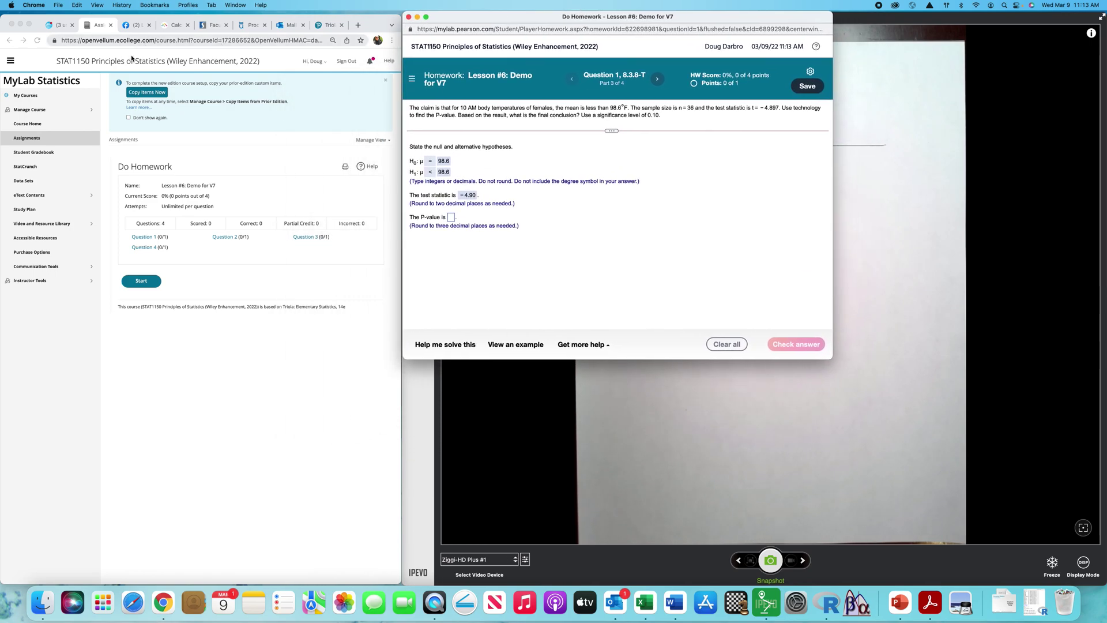
left_click(27, 139)
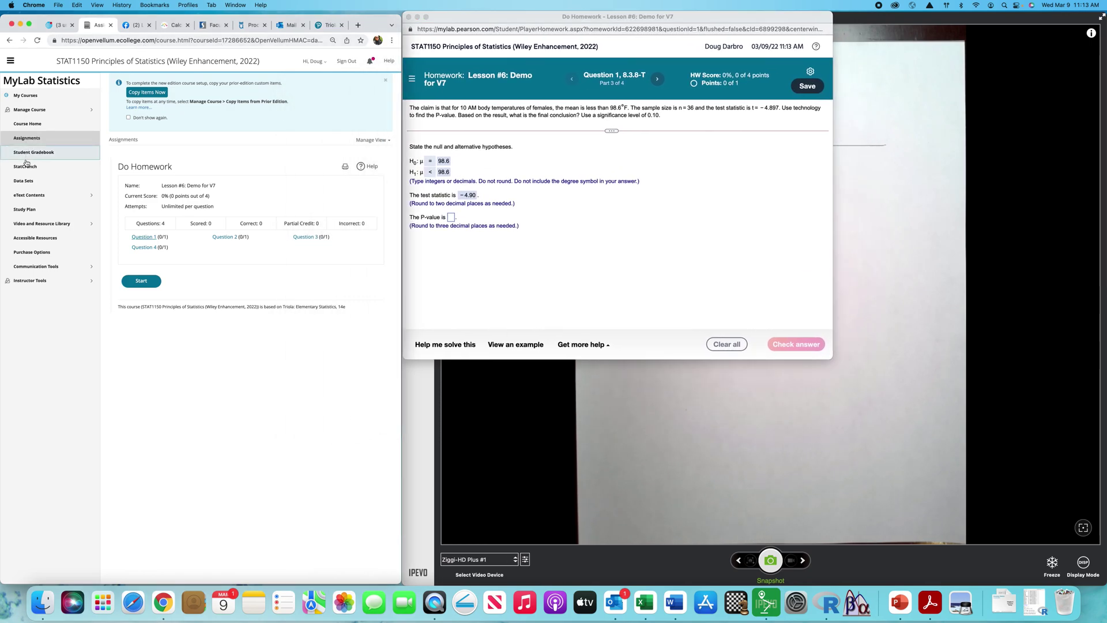
left_click(25, 166)
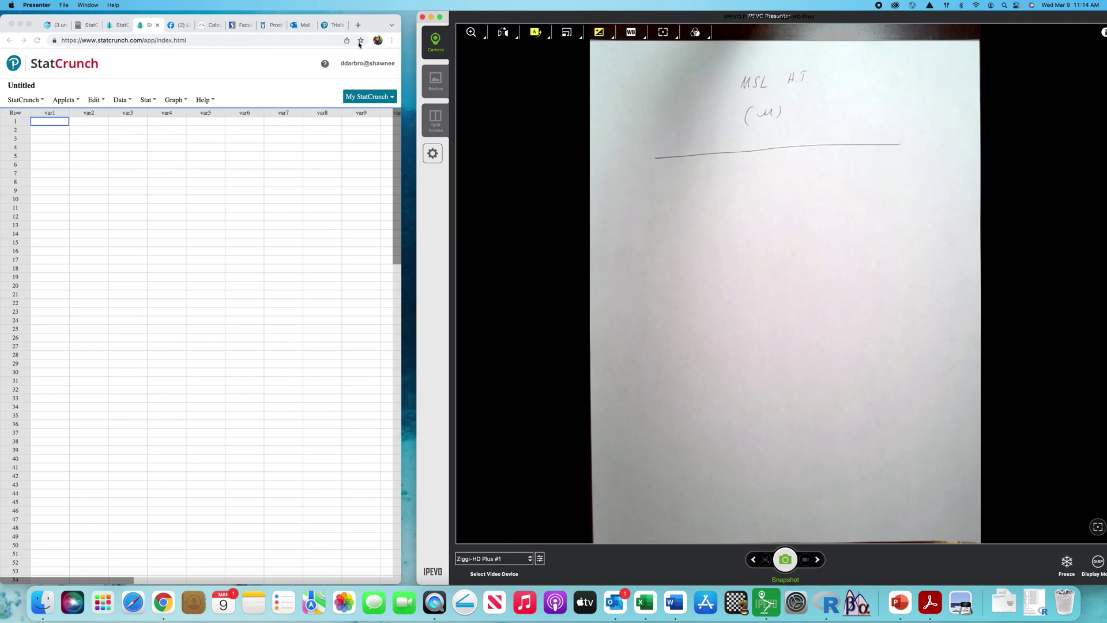
mouse_move(368, 23)
left_mouse_down()
mouse_move(476, 83)
mouse_move(332, 63)
mouse_move(383, 5)
mouse_move(370, 6)
left_mouse_up()
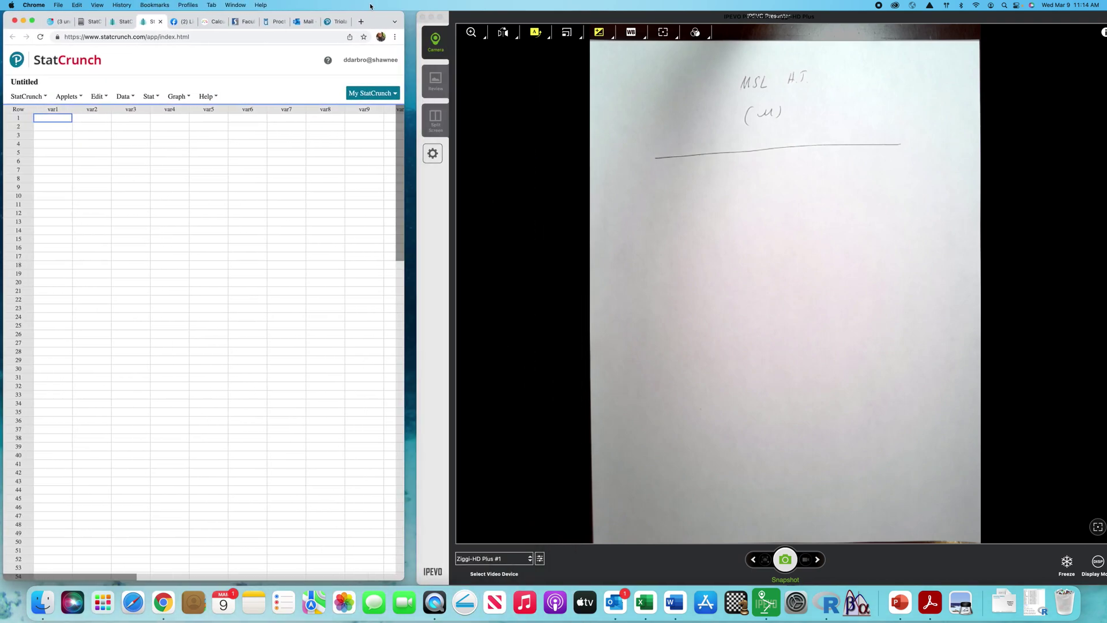
Return to the course tab and reopen Lesson #6 Question 1 at the P-value part
left_click(90, 23)
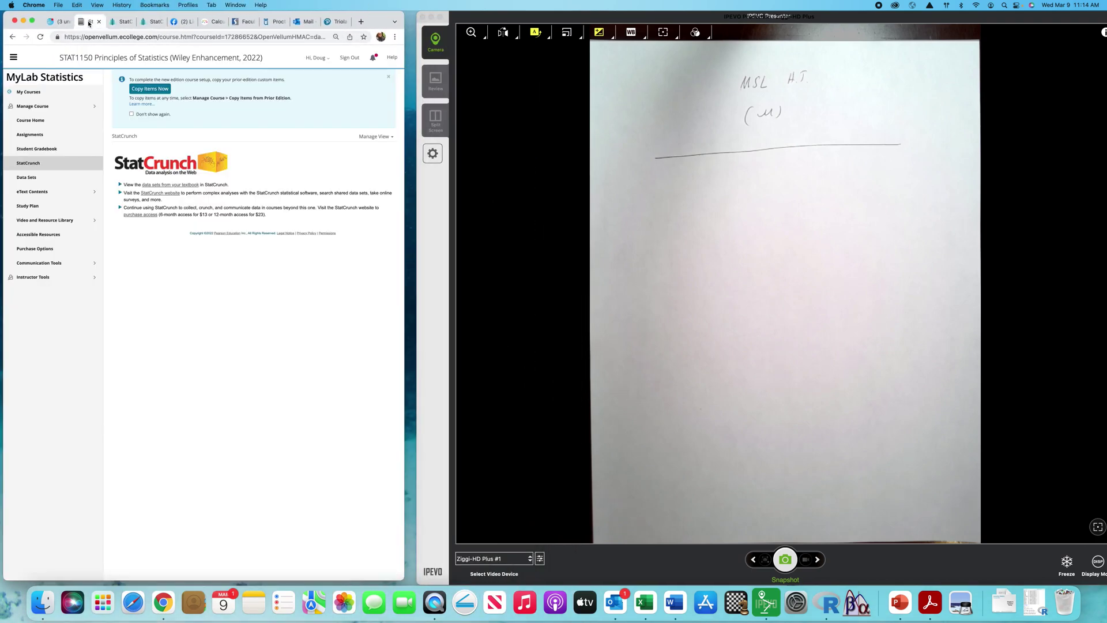
left_click(30, 135)
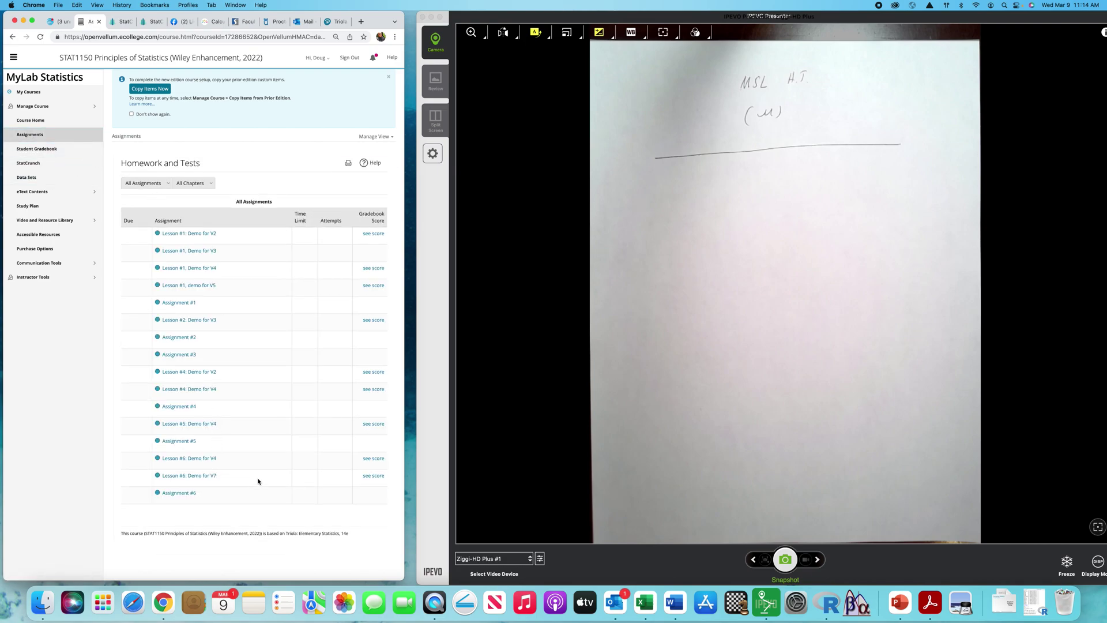
left_click(196, 477)
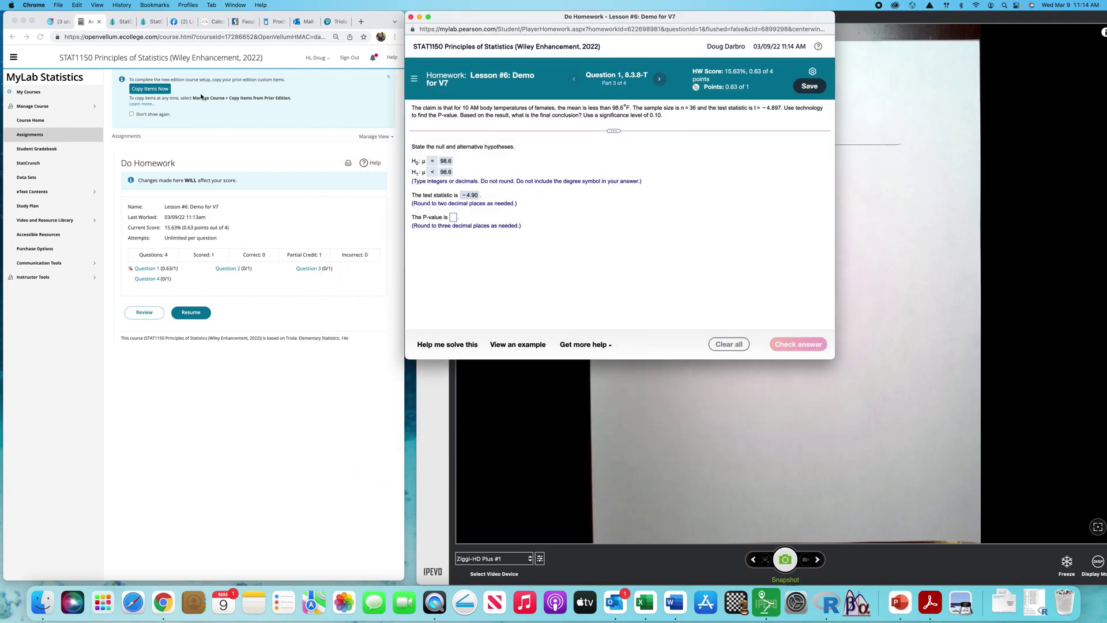
left_click(202, 48)
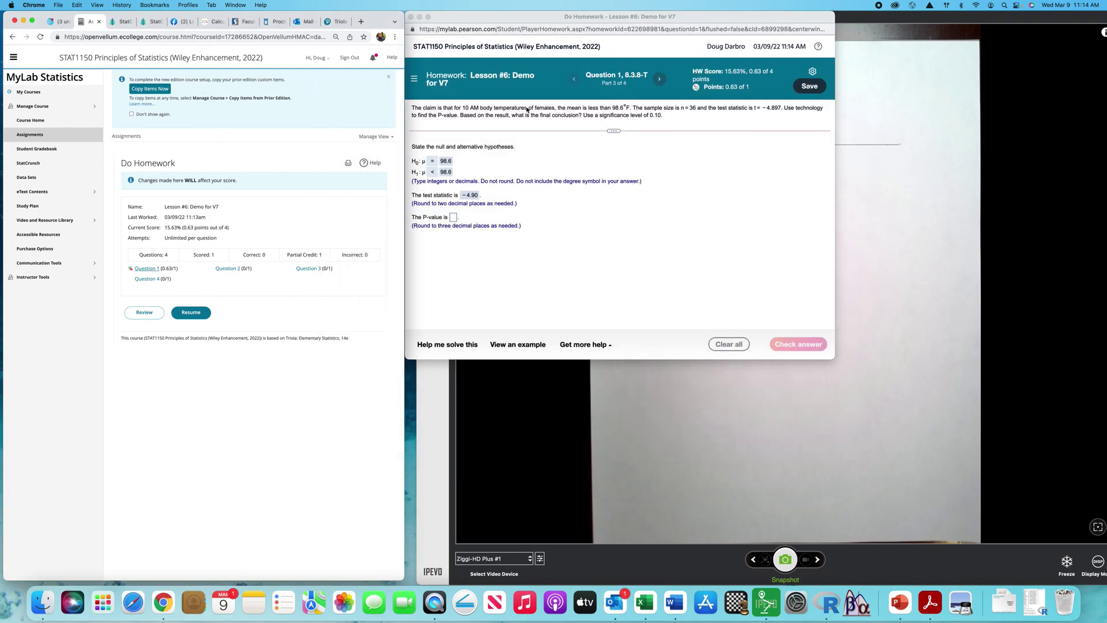
left_click_drag(568, 16, 589, 16)
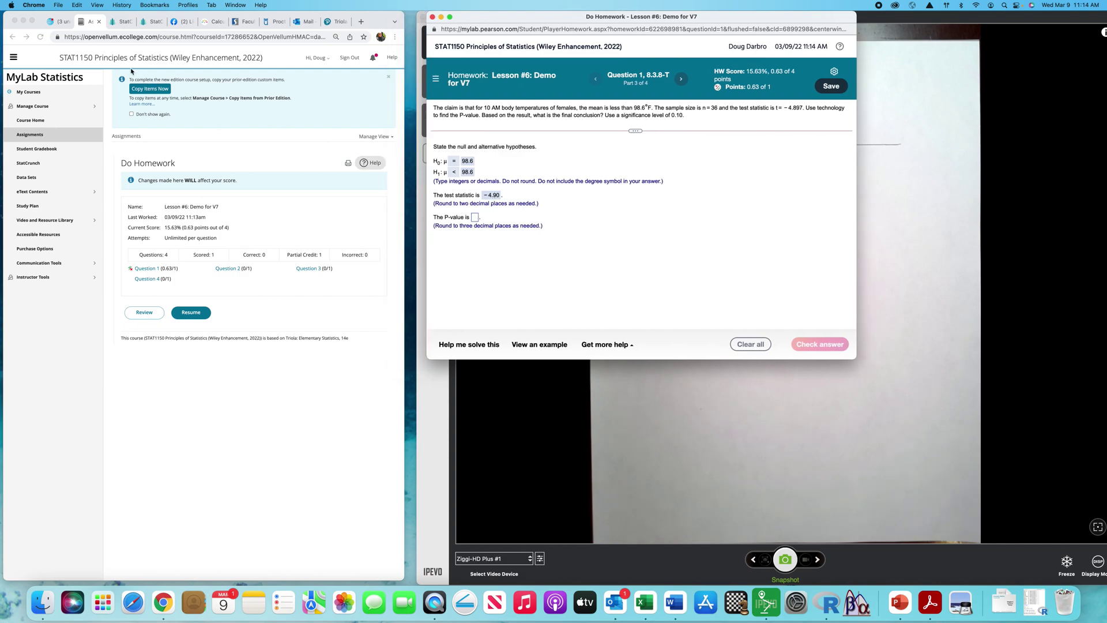
In StatCrunch's T calculator, compute P(t ≤ −4.90) with 35 degrees of freedom
left_click(122, 22)
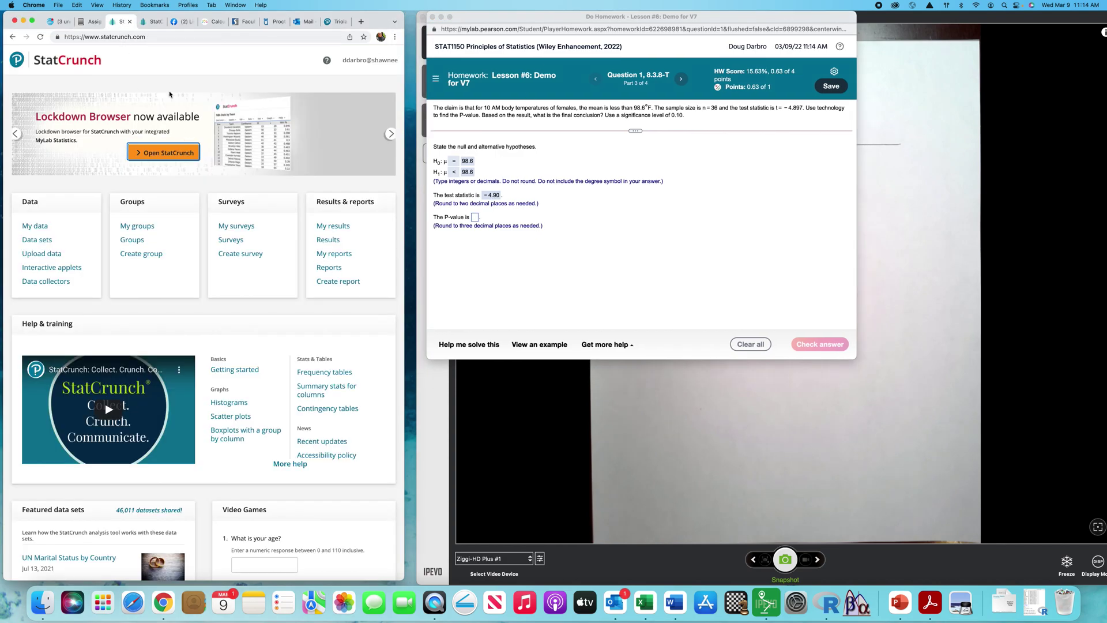
left_click(130, 21)
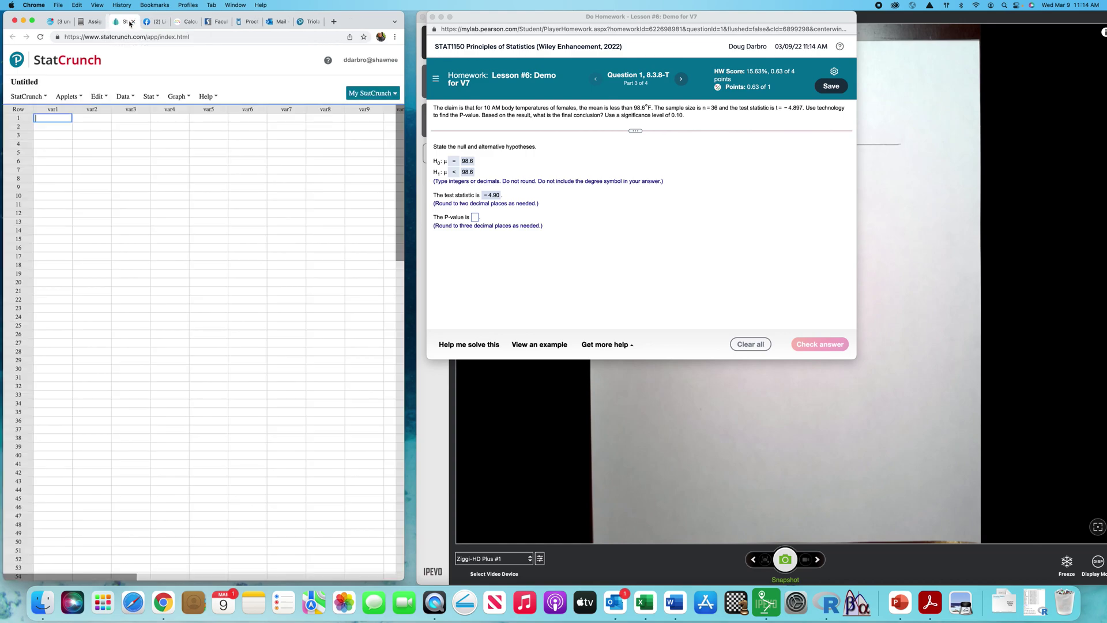
left_click(150, 96)
mouse_move(161, 153)
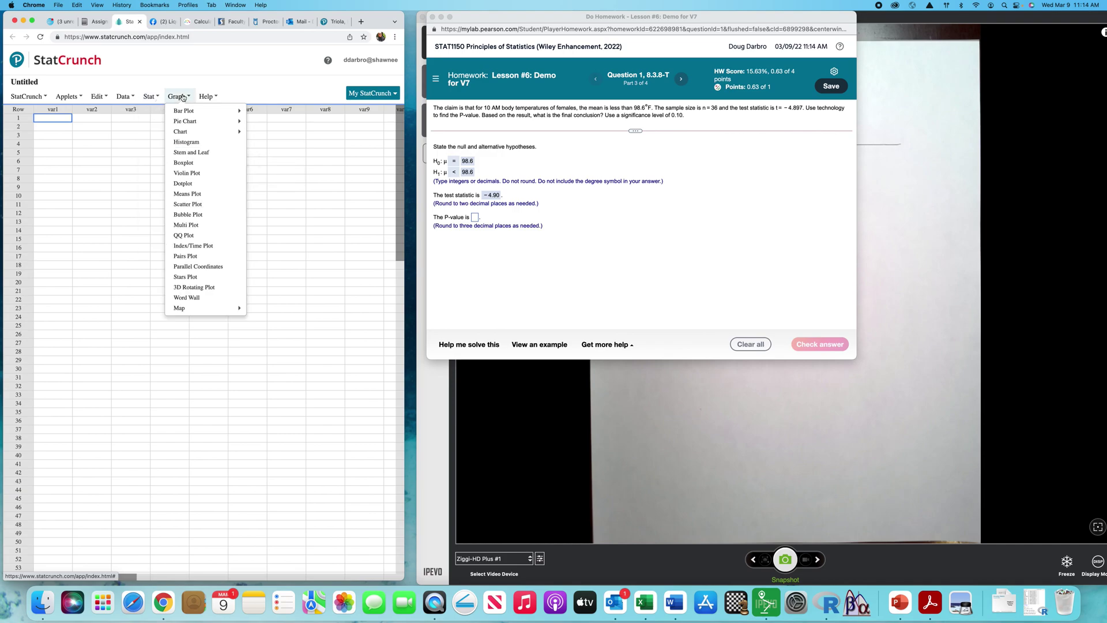
mouse_move(167, 111)
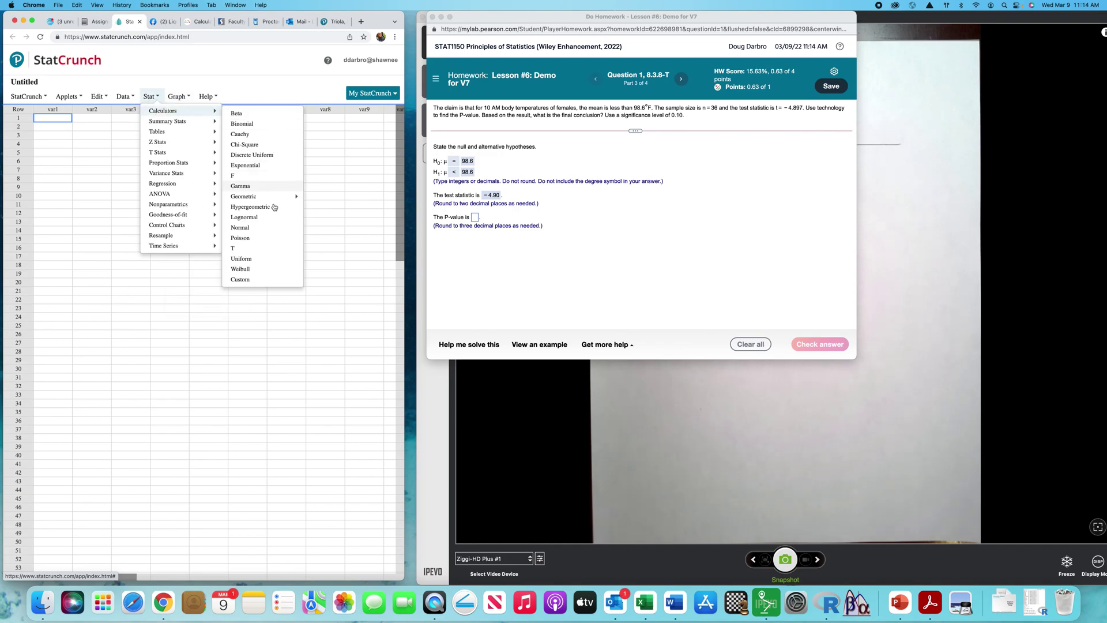
left_click(241, 250)
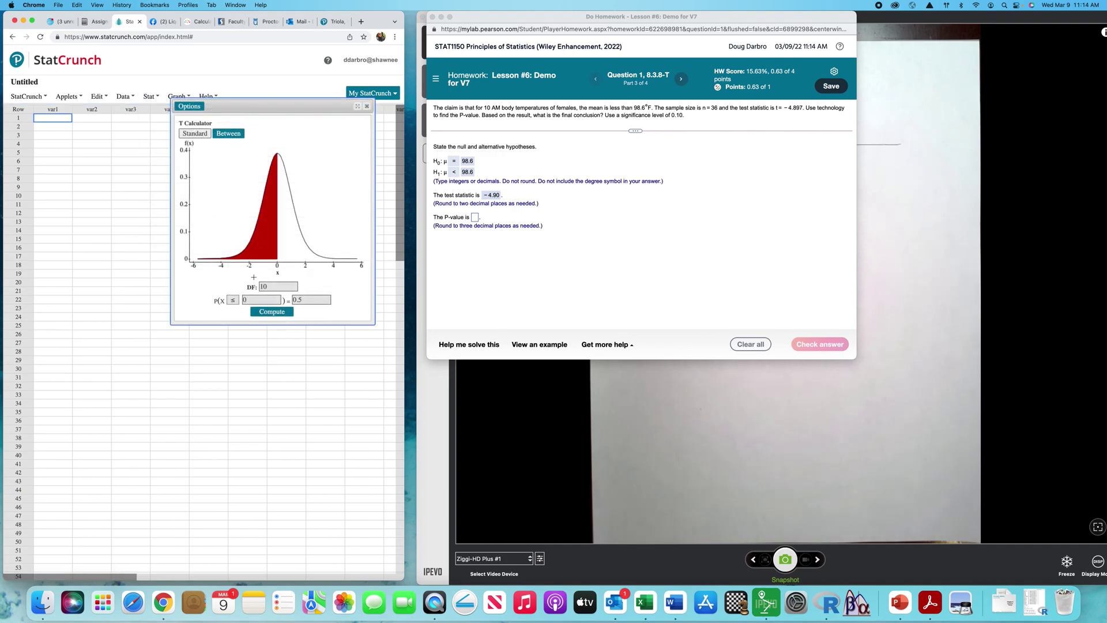
left_click_drag(271, 287, 226, 287)
type("35")
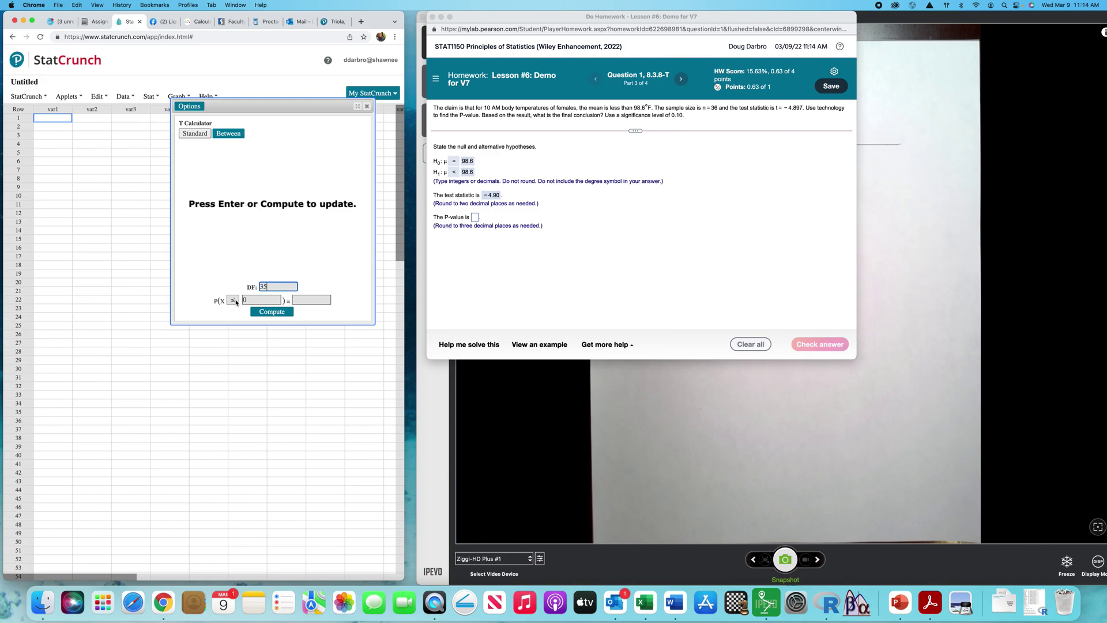
left_click_drag(250, 299, 243, 299)
key("BackSpace")
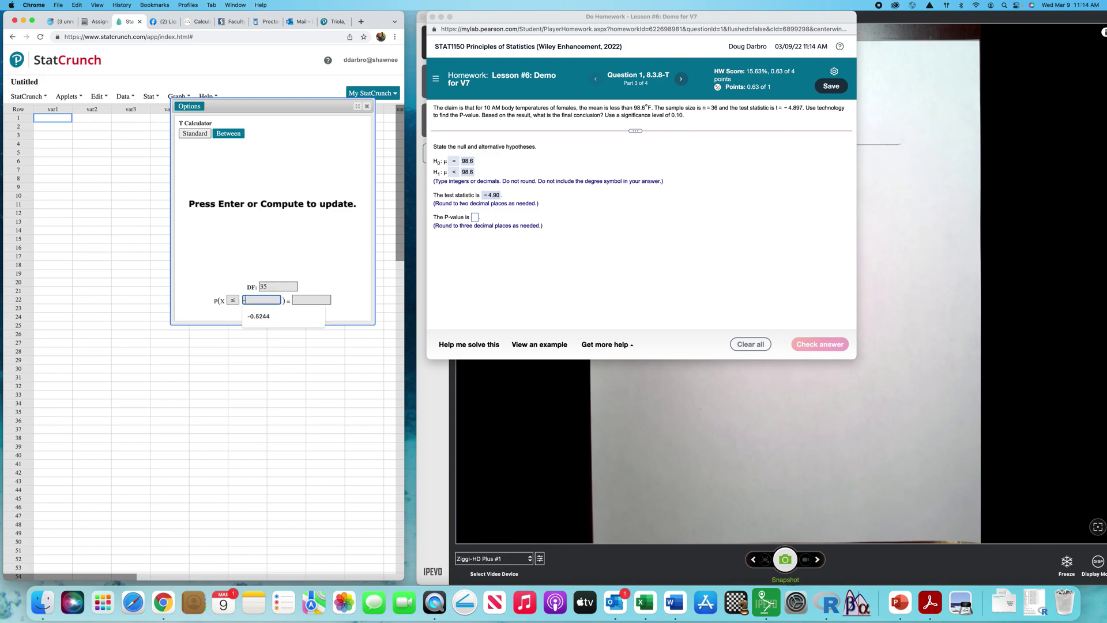
type("-4.90")
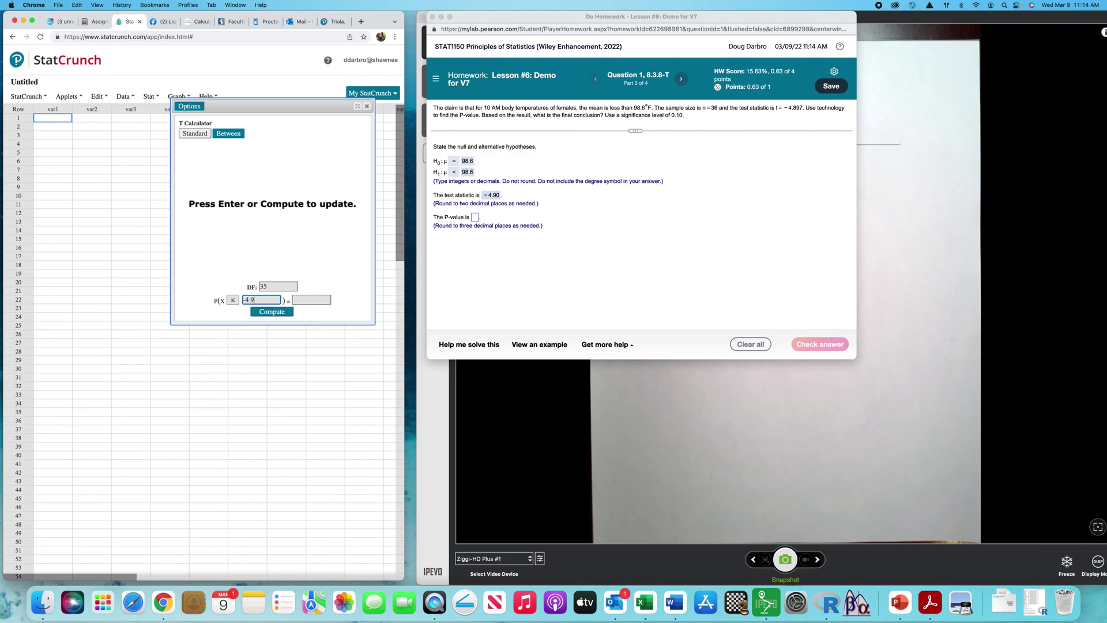
left_click(258, 313)
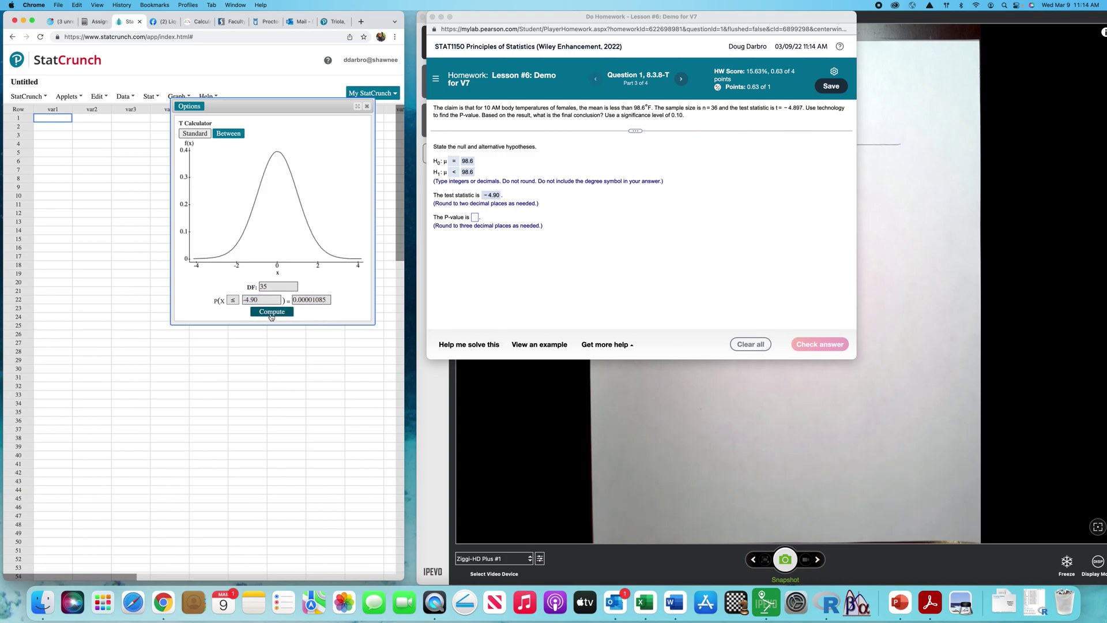
Answer the P-value as .000 and have it accepted
left_click(476, 220)
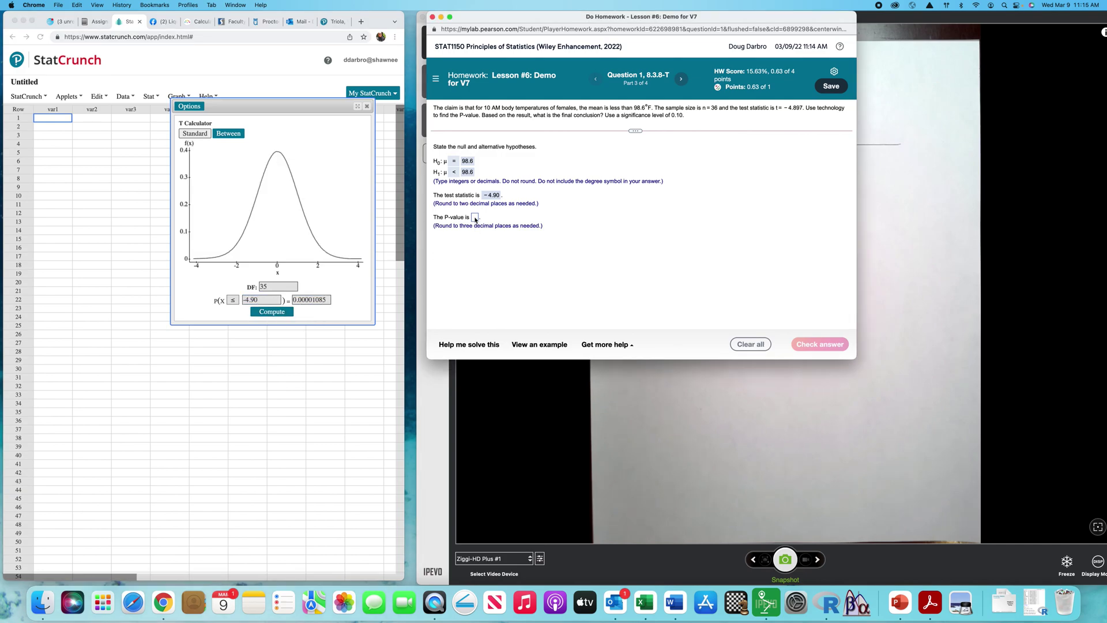
left_click(477, 218)
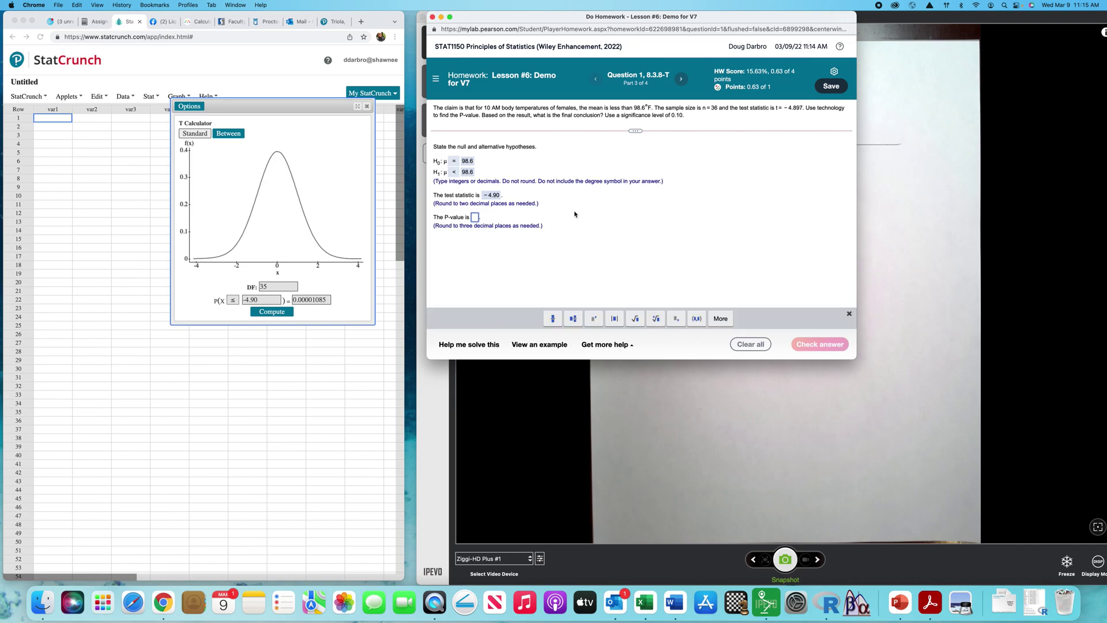
type(".000")
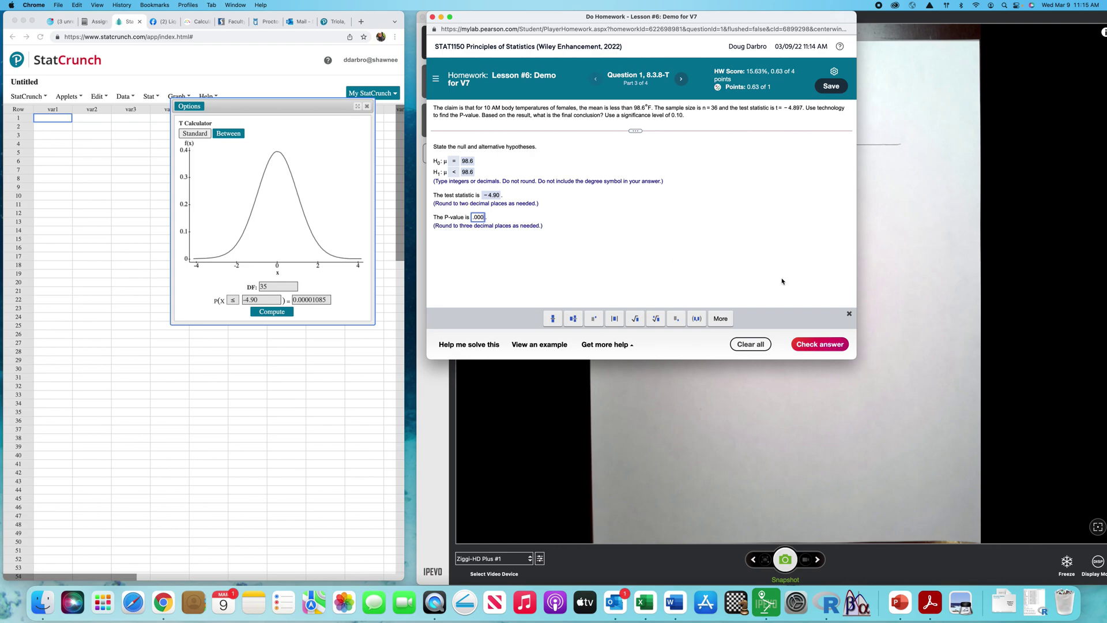
left_click(822, 346)
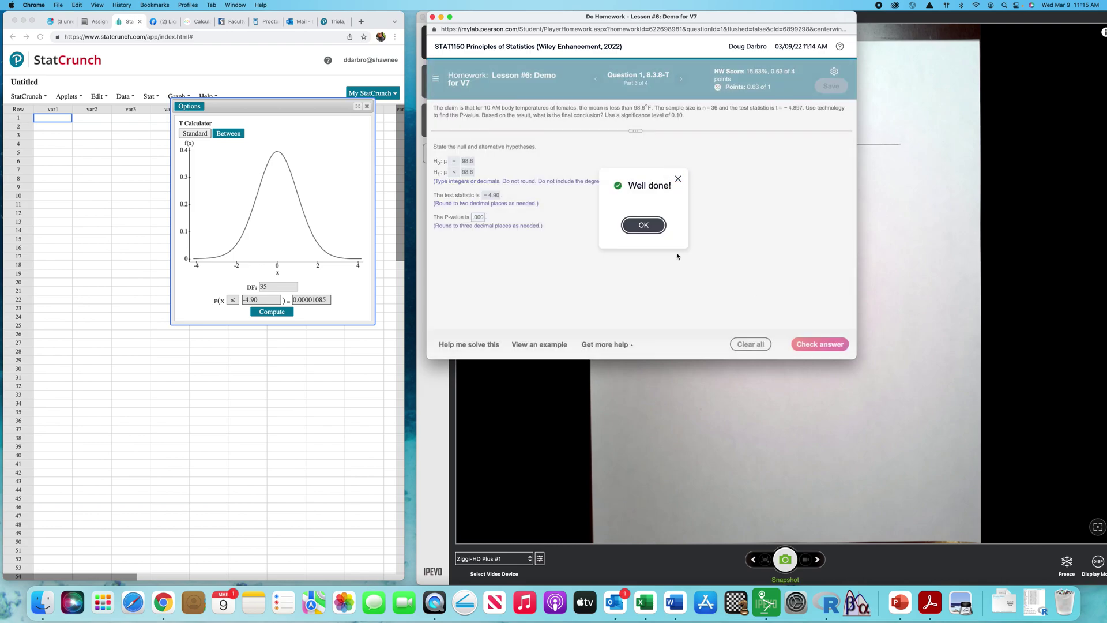
left_click(643, 226)
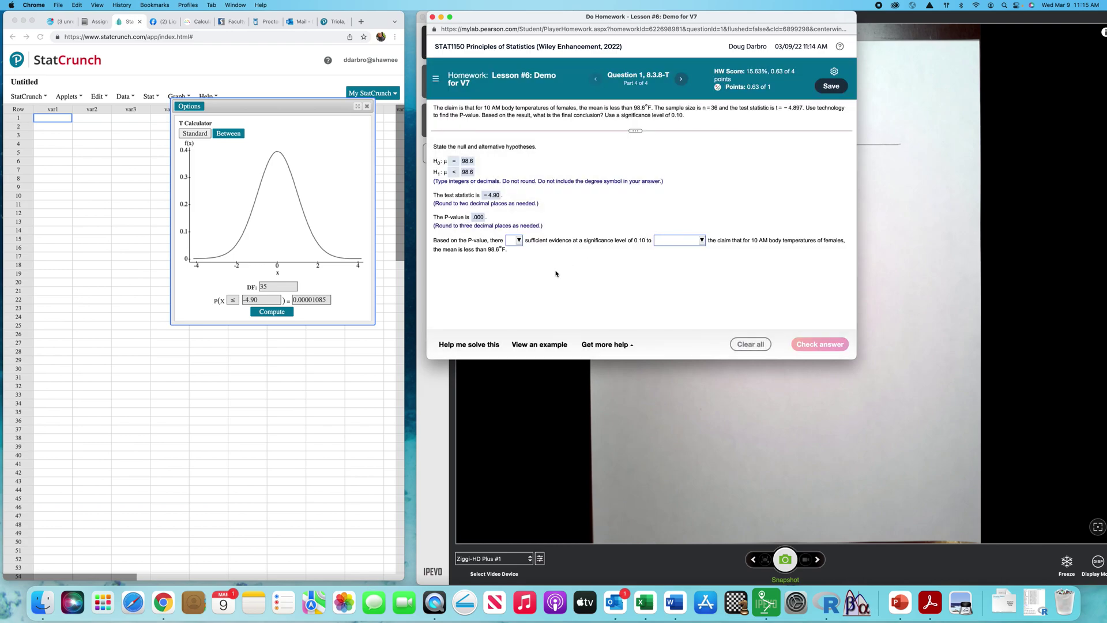
Submit the conclusion 'is' sufficient evidence to 'warrant rejection of' the claim, which is marked incorrect
left_click(519, 242)
left_click(527, 277)
left_click(702, 241)
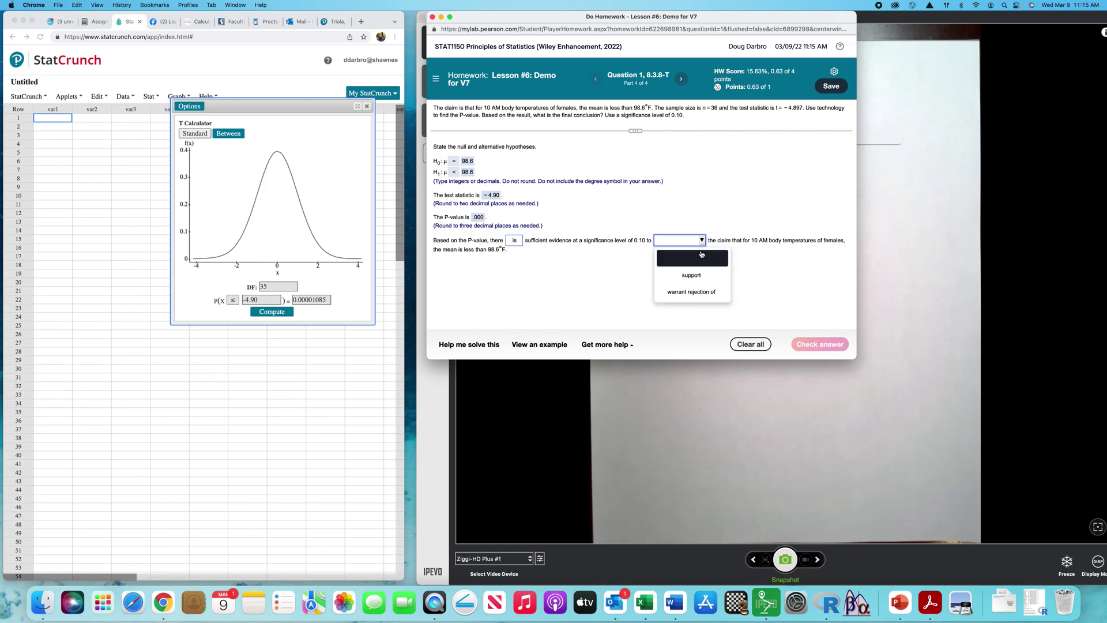
left_click(696, 291)
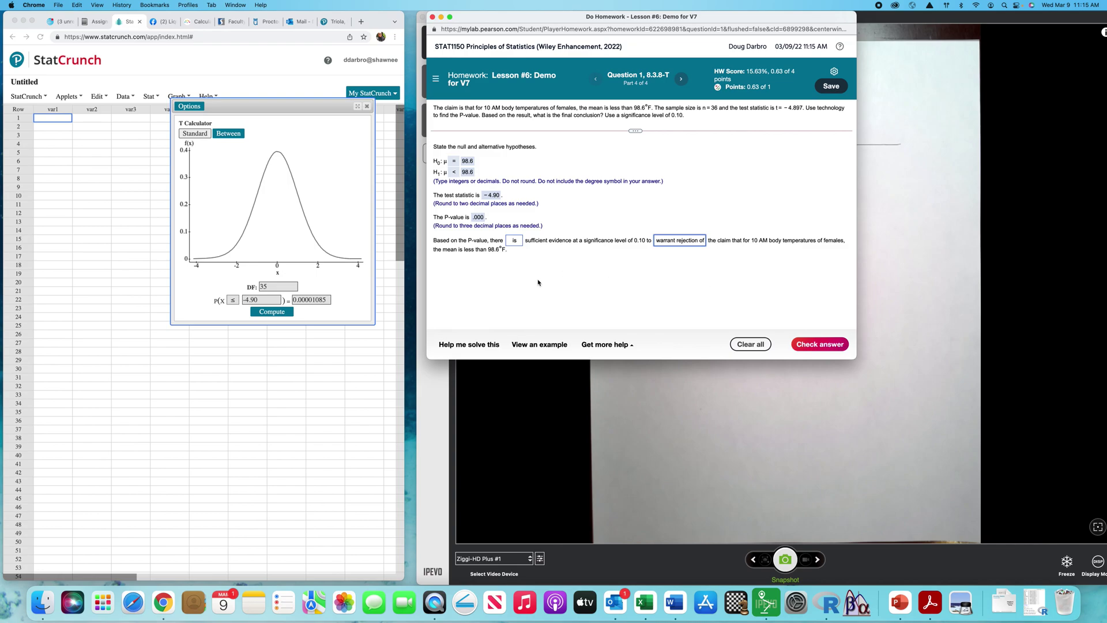
left_click(820, 346)
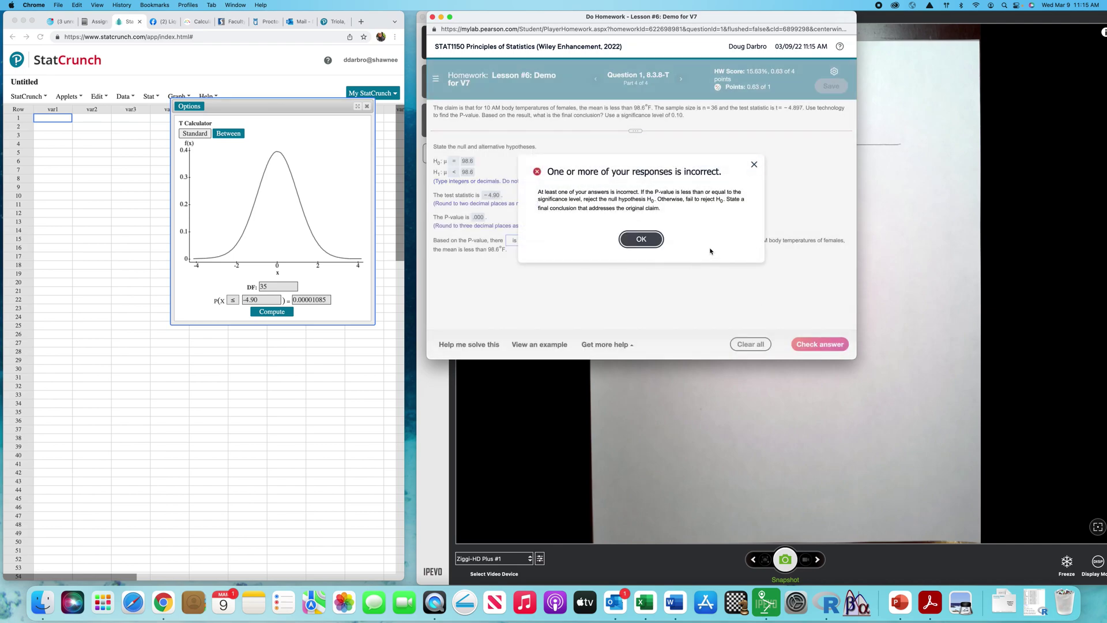
left_click(755, 165)
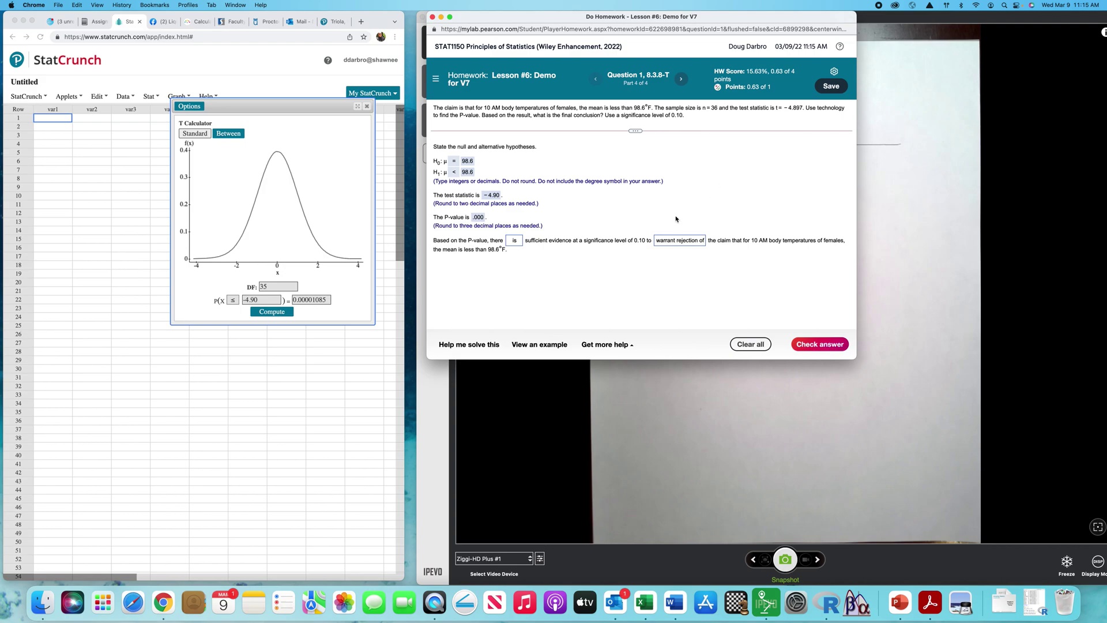
Revise the conclusion to 'is' sufficient evidence to 'support' the claim
left_click(519, 243)
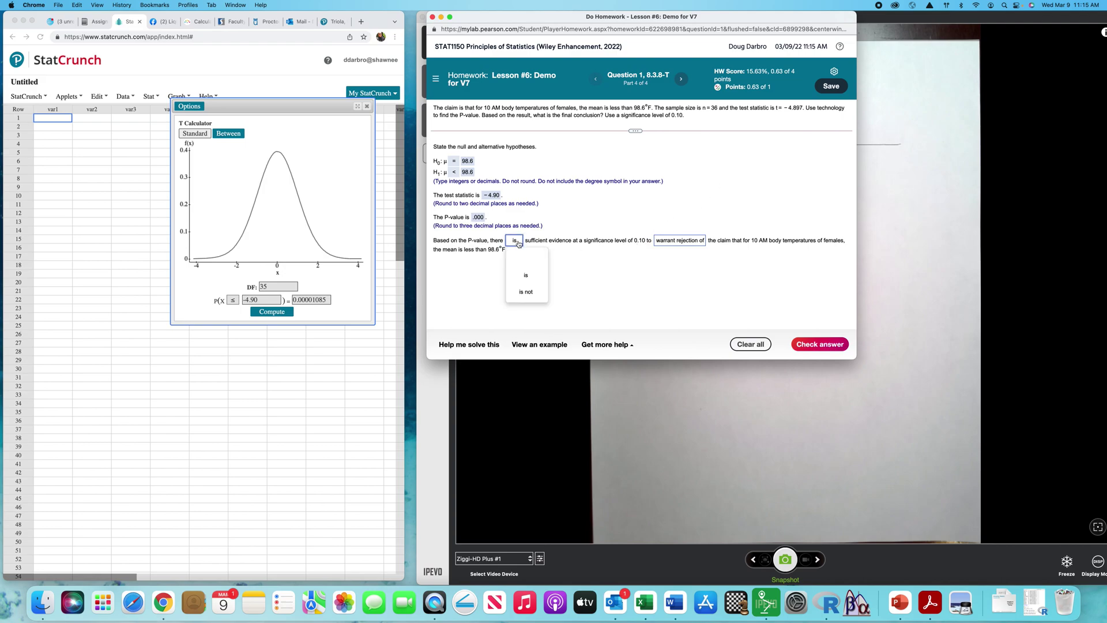
left_click(608, 275)
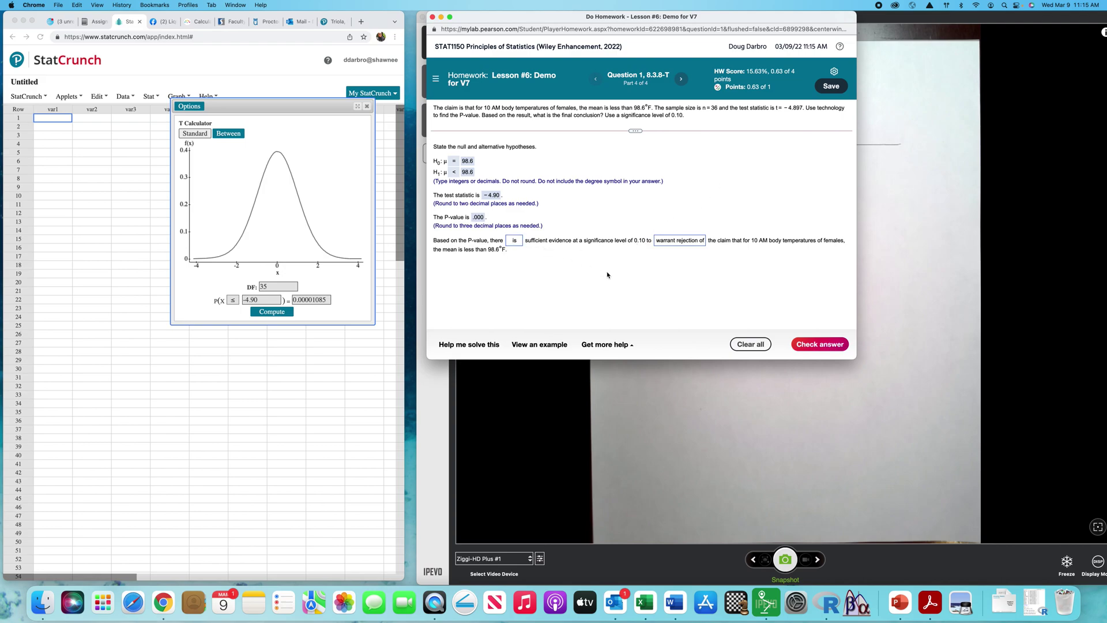
left_click(695, 241)
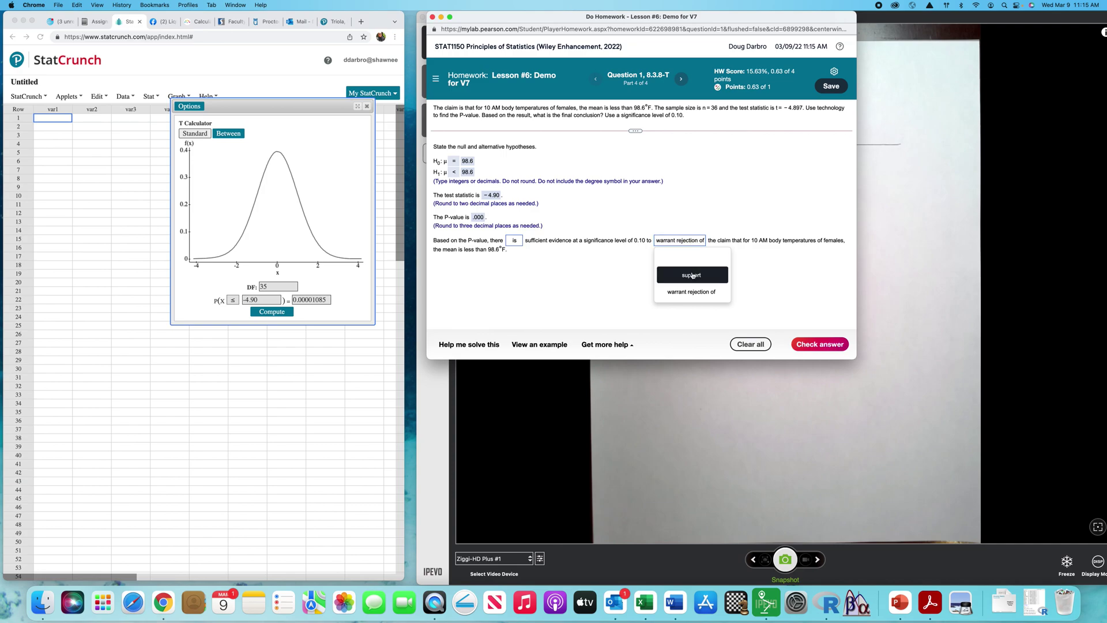
left_click(693, 276)
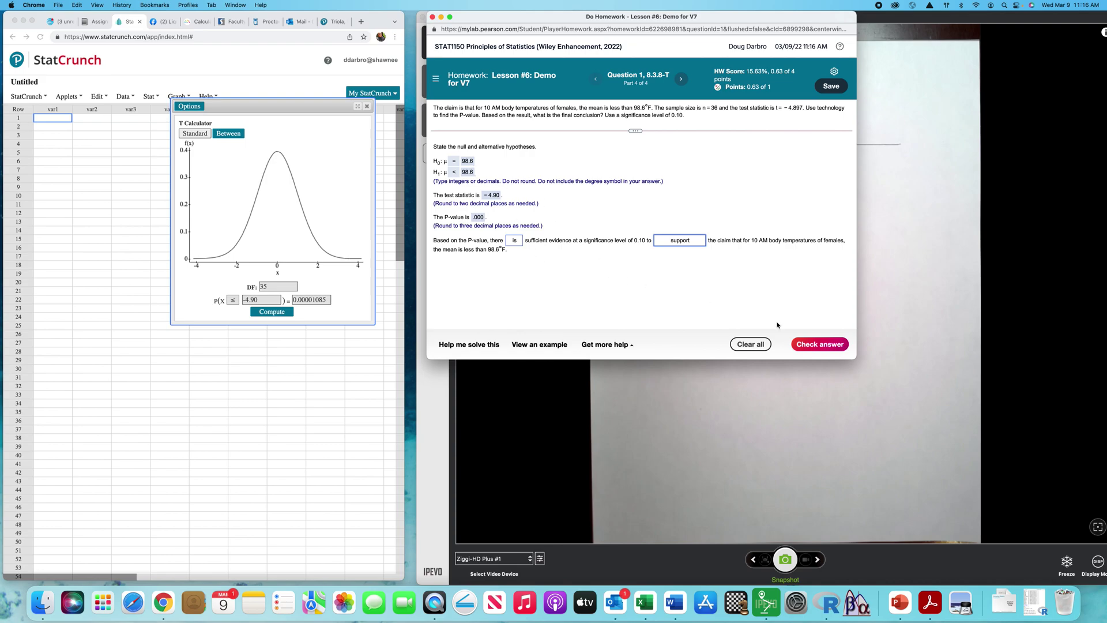
Check the revised 'support the claim' conclusion and get the Nice work! confirmation
left_click(824, 344)
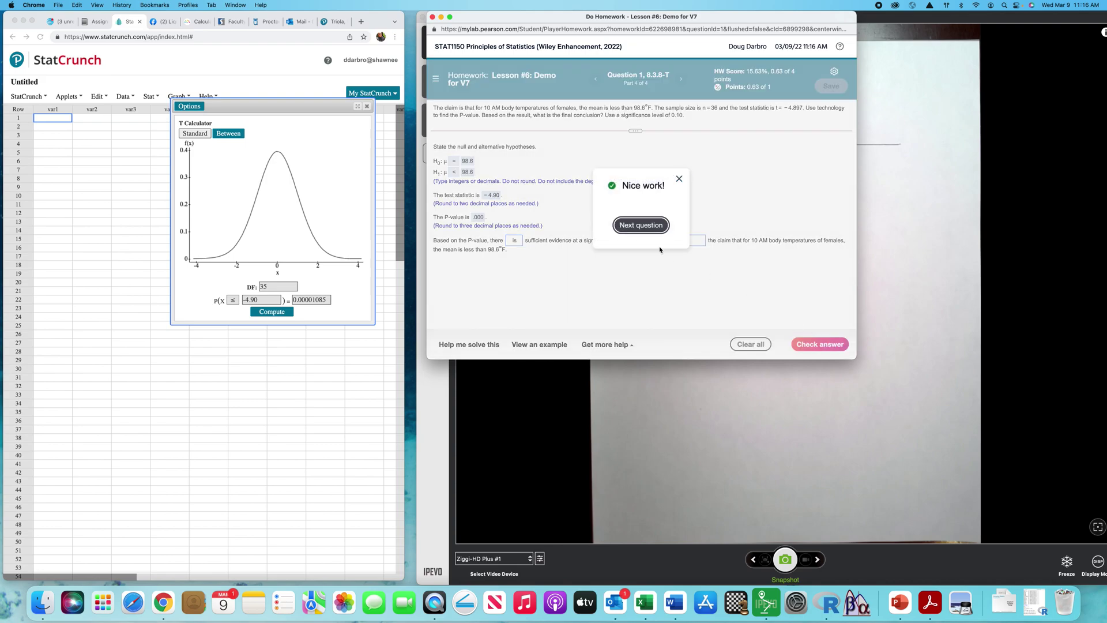
Move on to Question 2, view the Statdisk results, and set H0: μ = 8.953
left_click(645, 226)
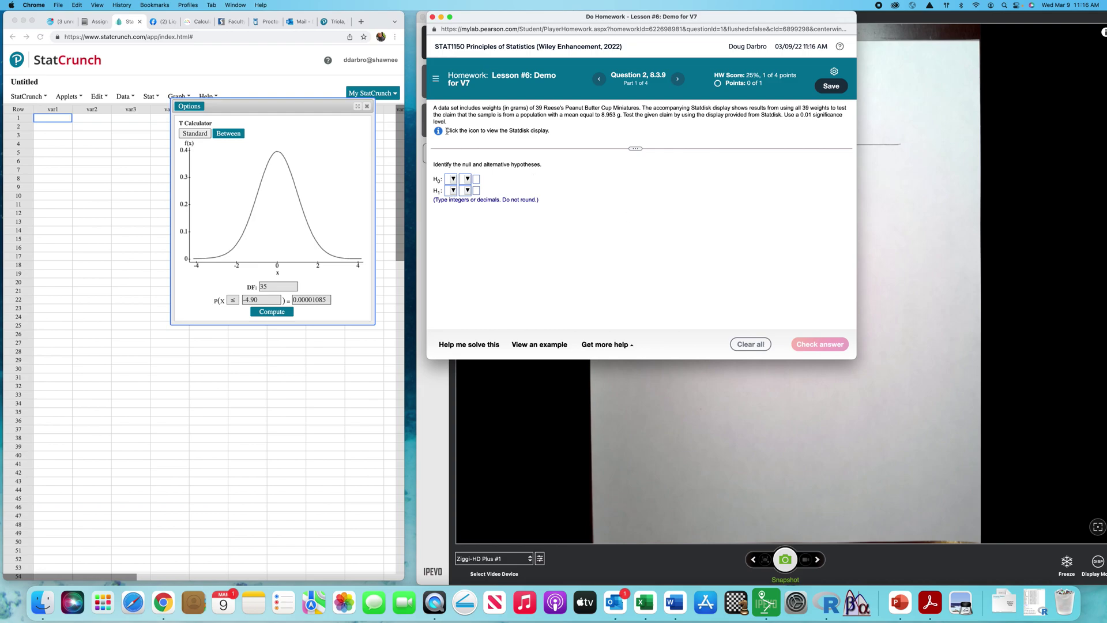
left_click(439, 131)
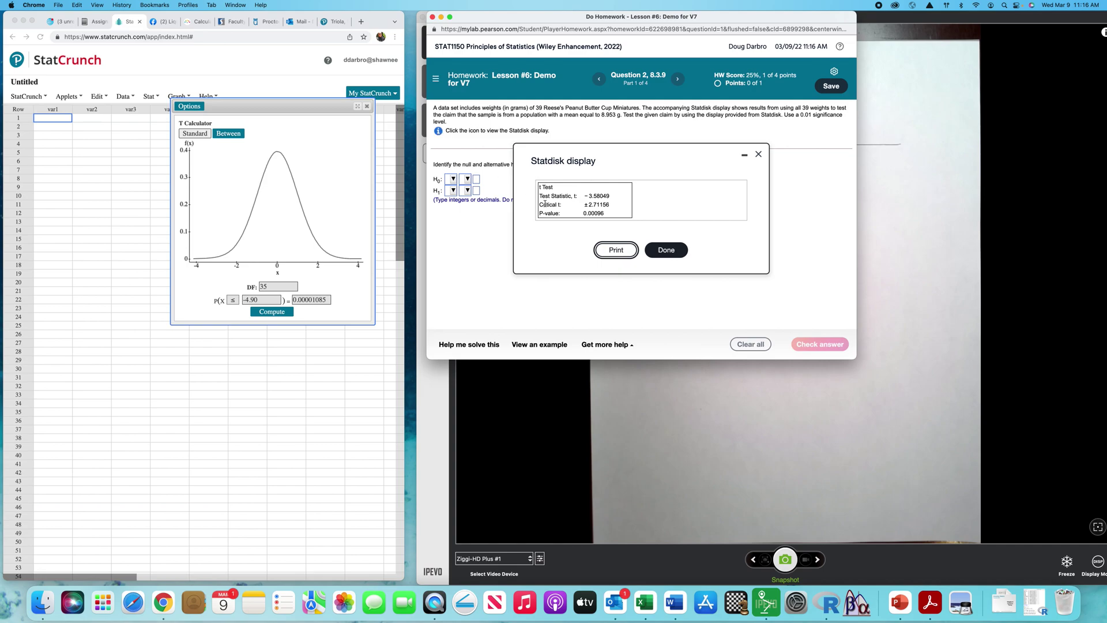
left_click_drag(714, 155, 805, 185)
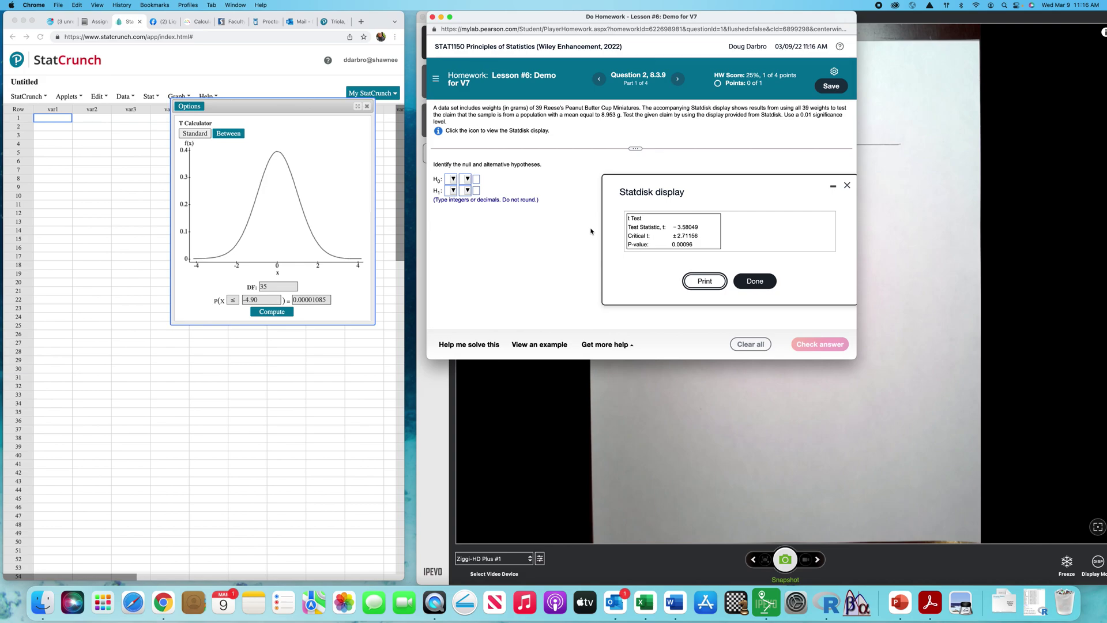
left_click(453, 179)
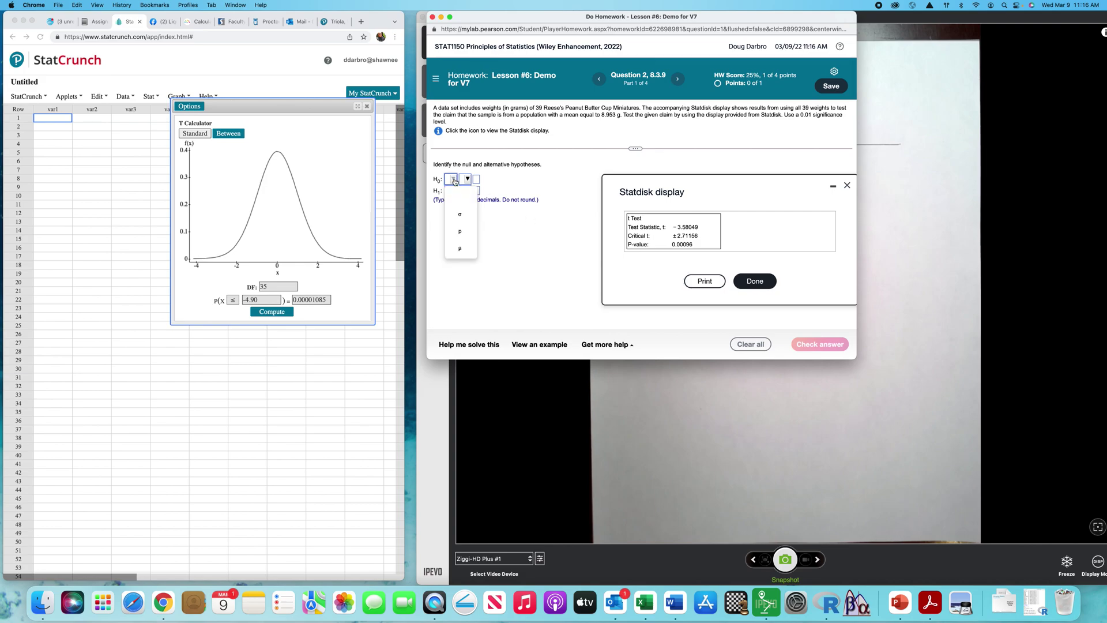
left_click(461, 249)
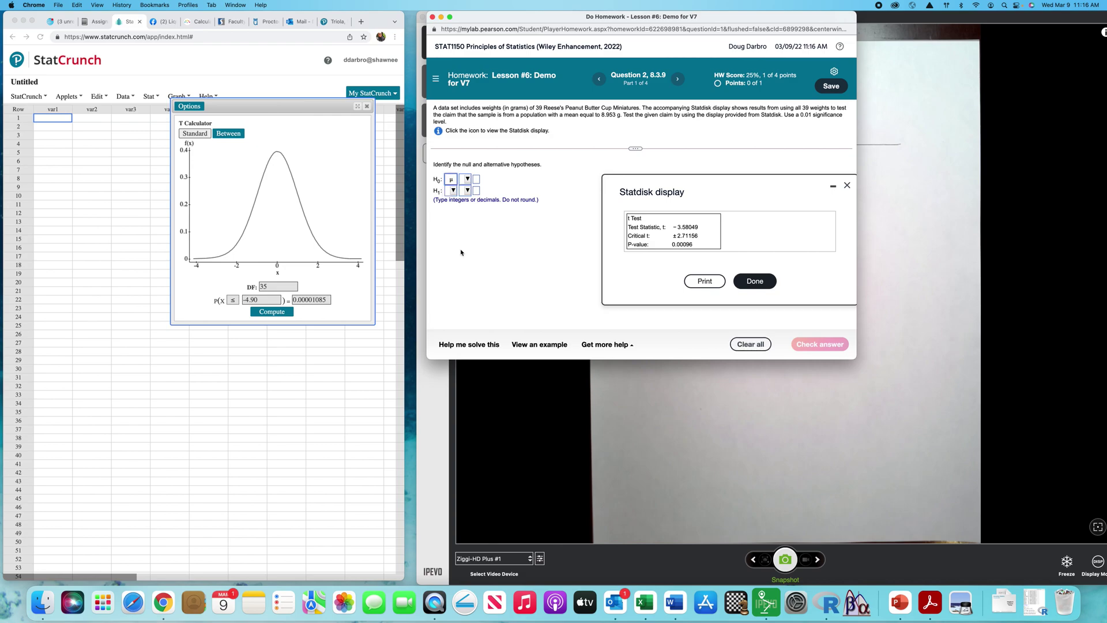
left_click(467, 179)
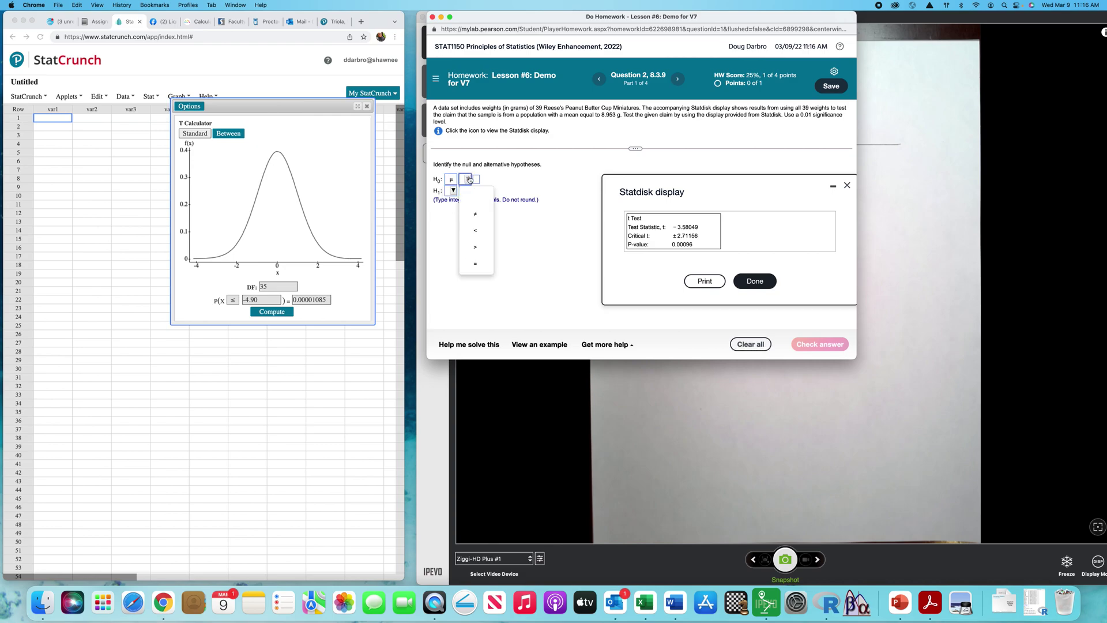
left_click(476, 263)
left_click(477, 180)
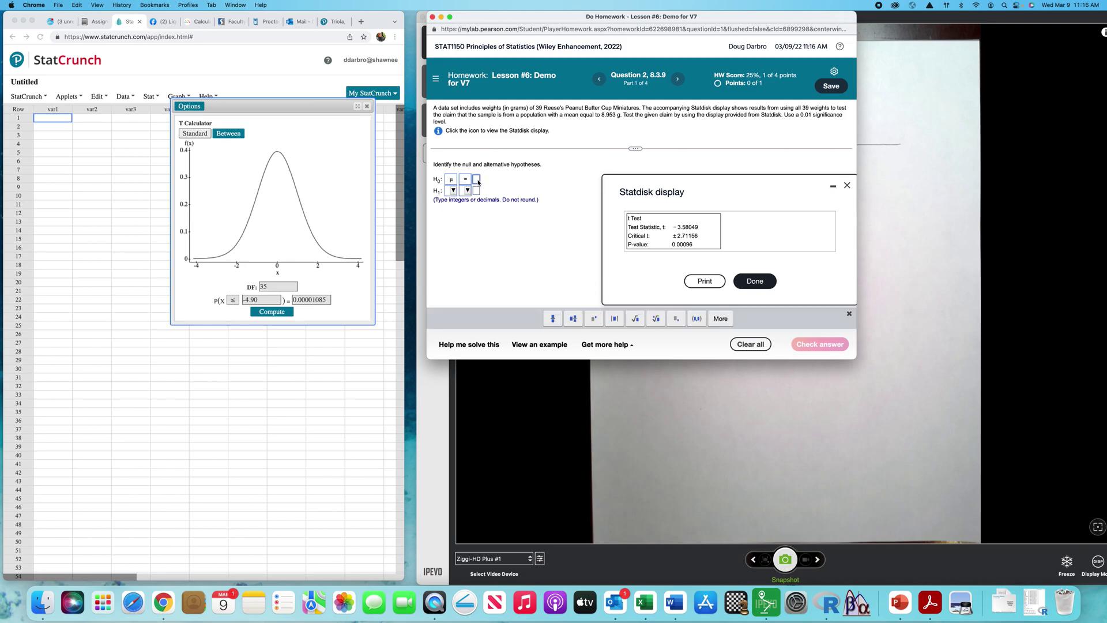
type("8.953")
Set H1: μ ≠ 8.953, close the Statdisk results, and check the hypotheses
left_click(454, 191)
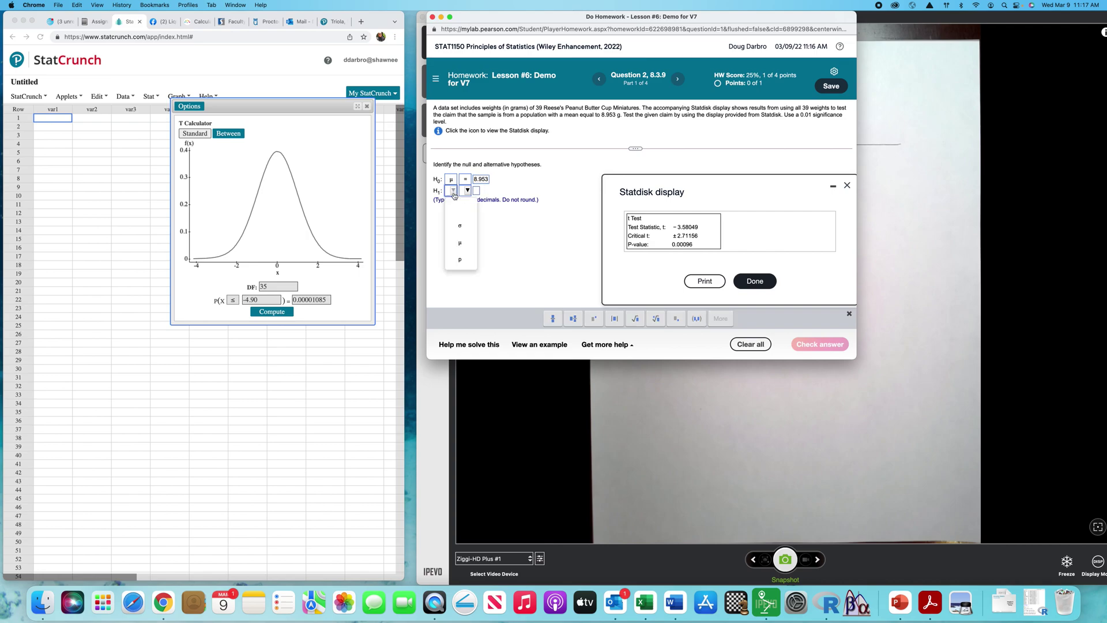
left_click(460, 243)
left_click(468, 192)
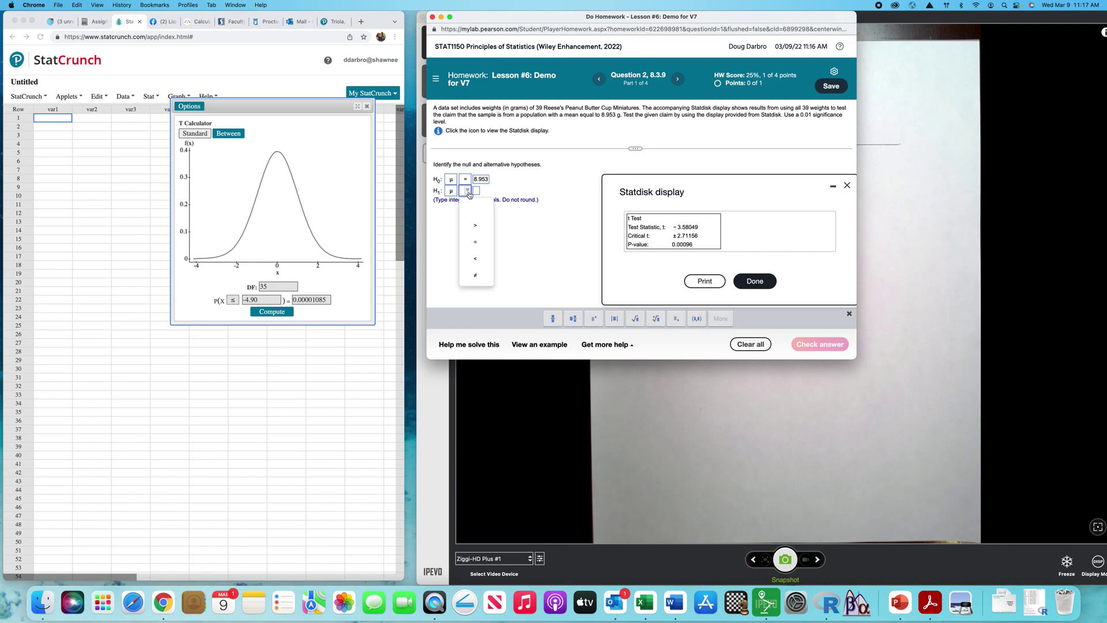
left_click(476, 275)
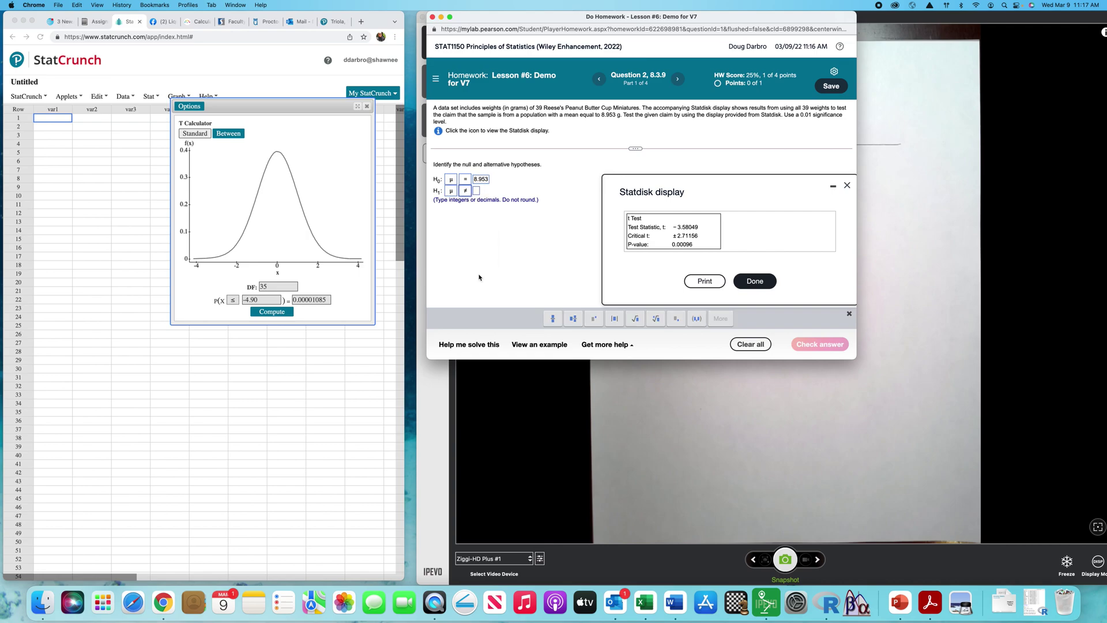
left_click(478, 191)
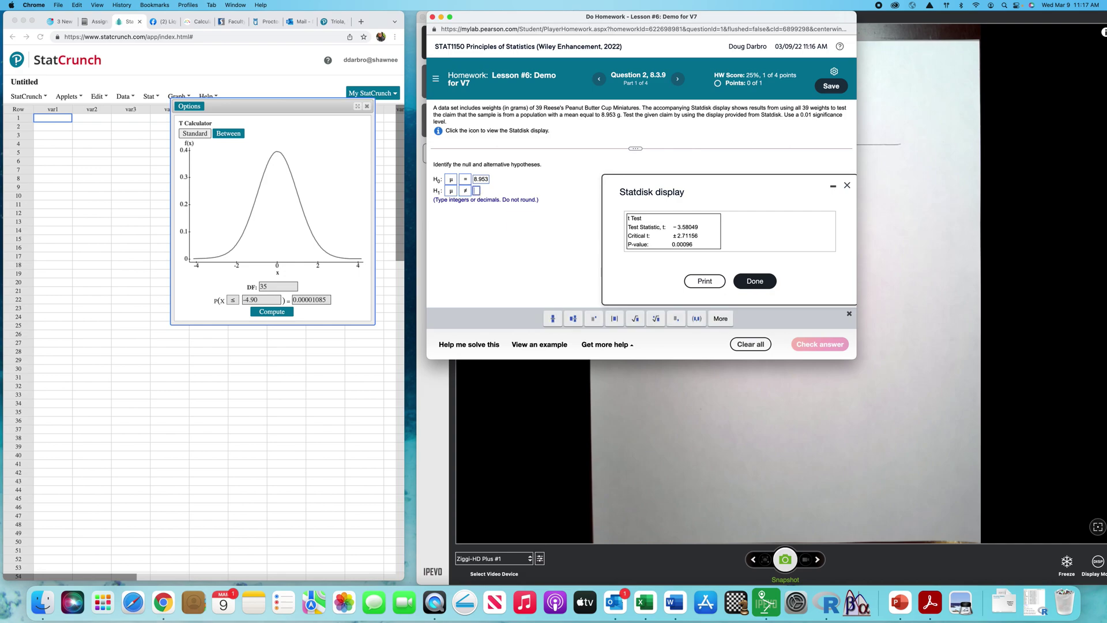
type("8.953")
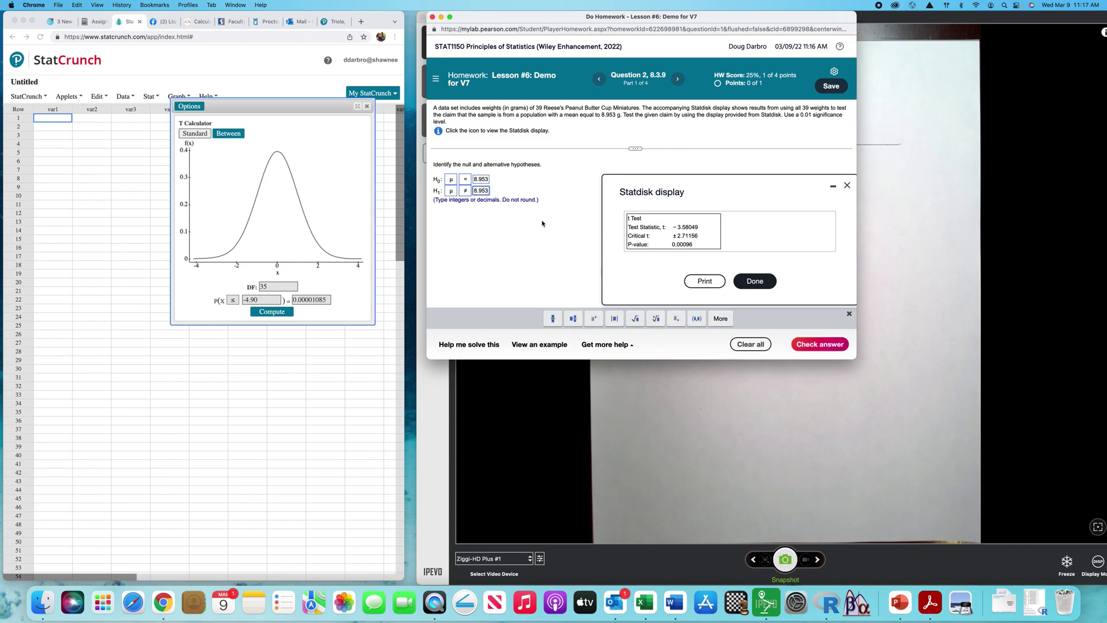
left_click(542, 223)
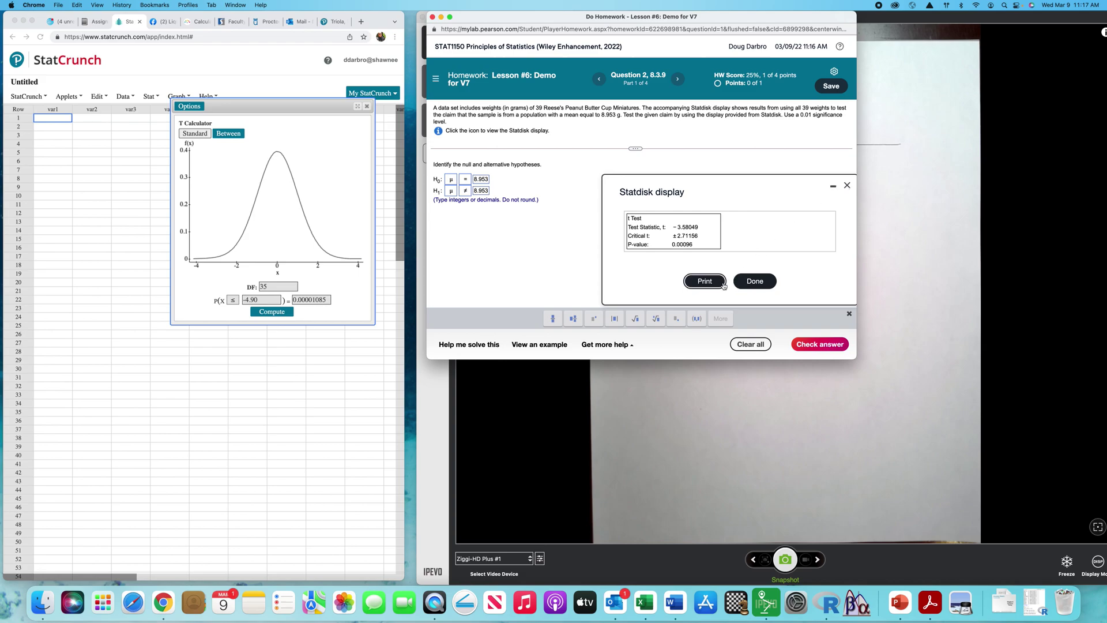
left_click(848, 185)
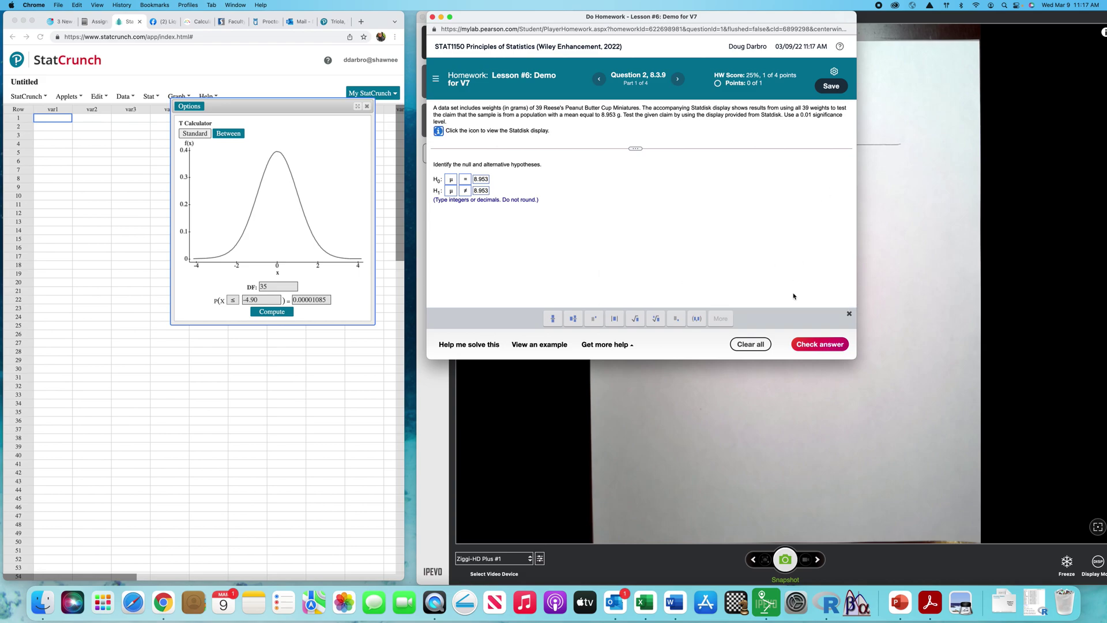
left_click(820, 342)
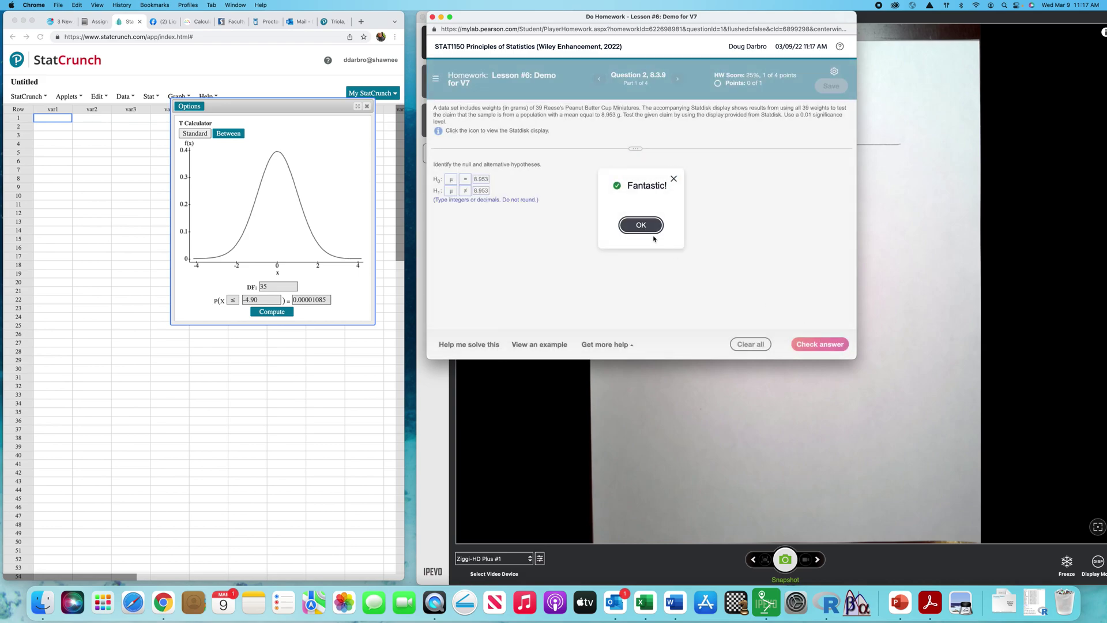
Read the Statdisk results and answer −3.58 as the test statistic
left_click(641, 225)
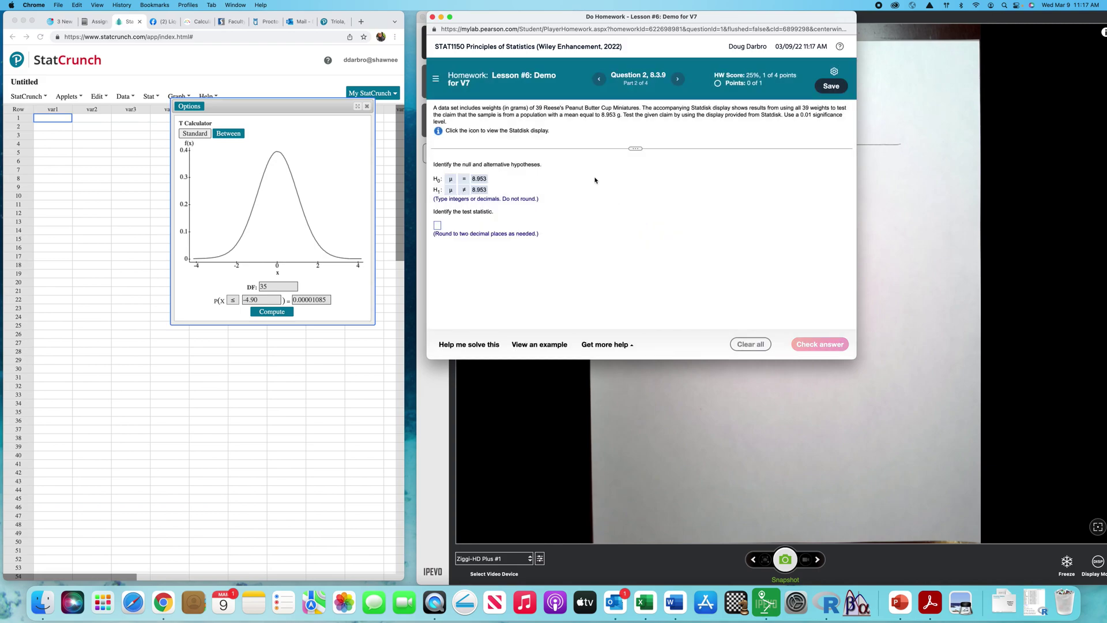
left_click(439, 131)
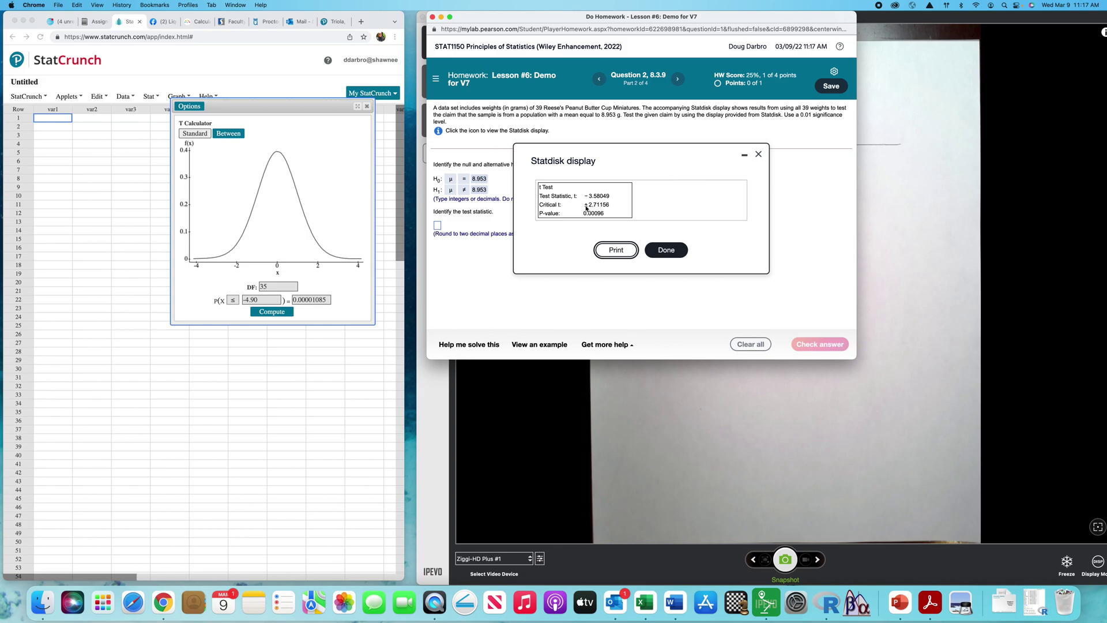
left_click(438, 225)
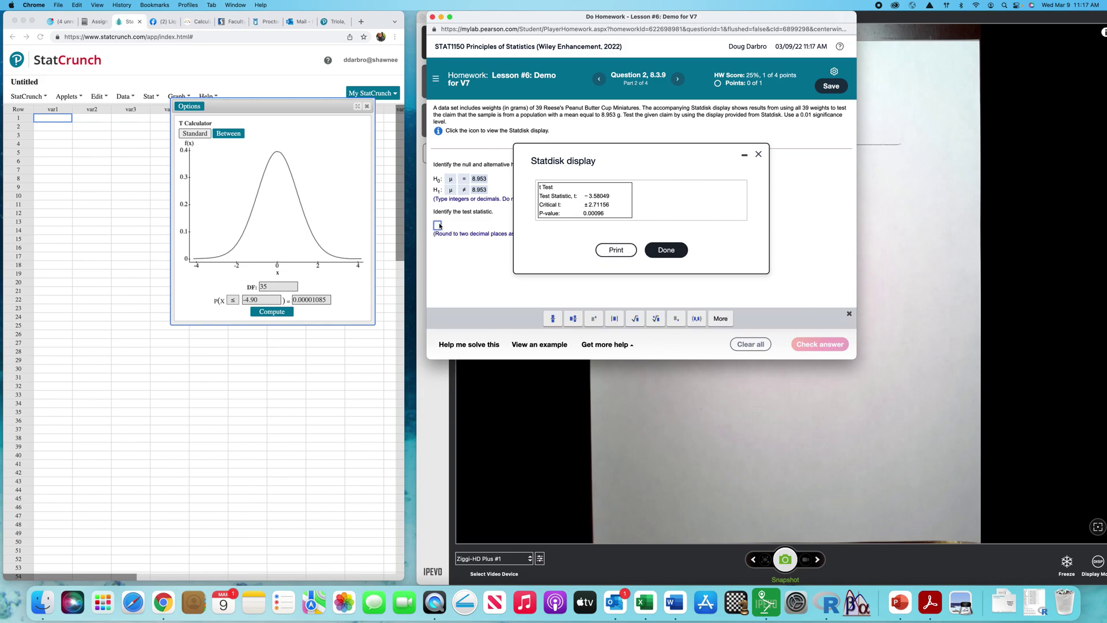
type("-3.")
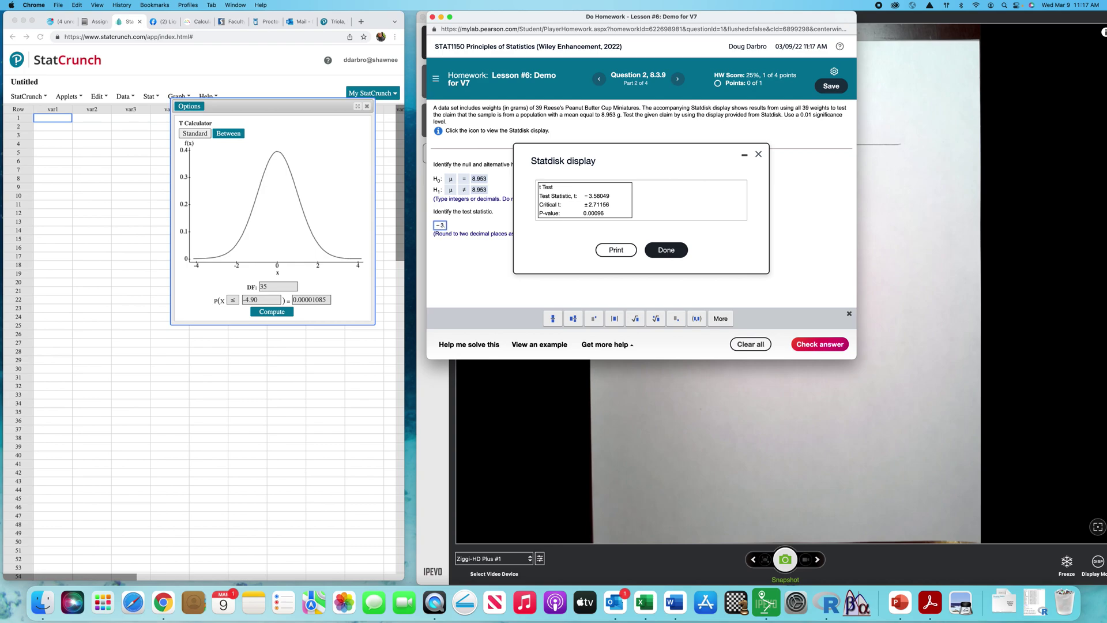
type("58")
left_click(667, 251)
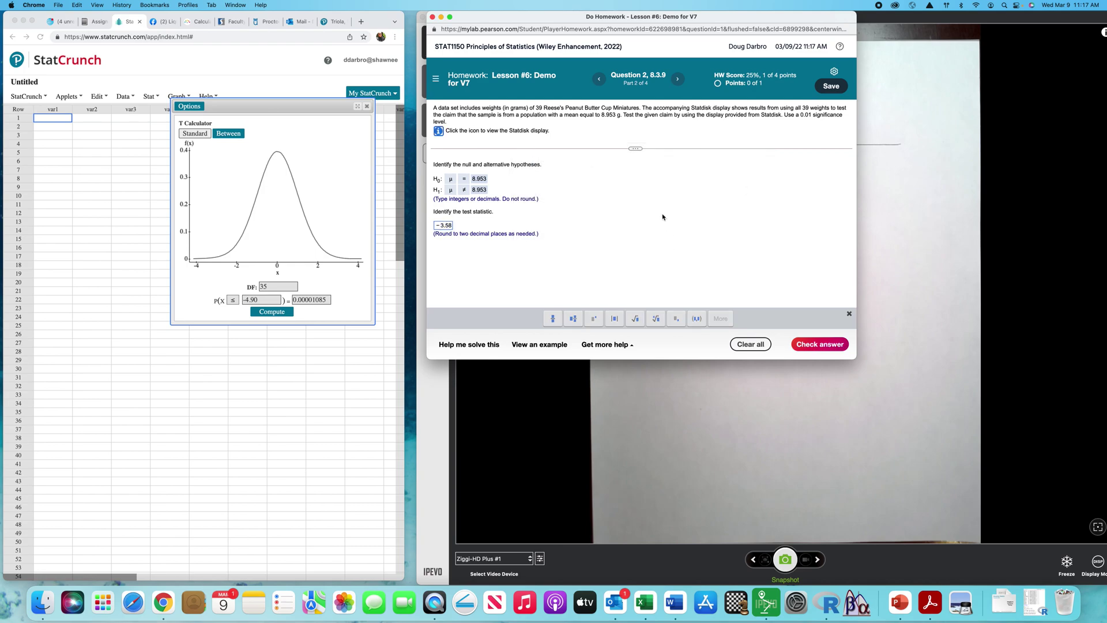
left_click(814, 344)
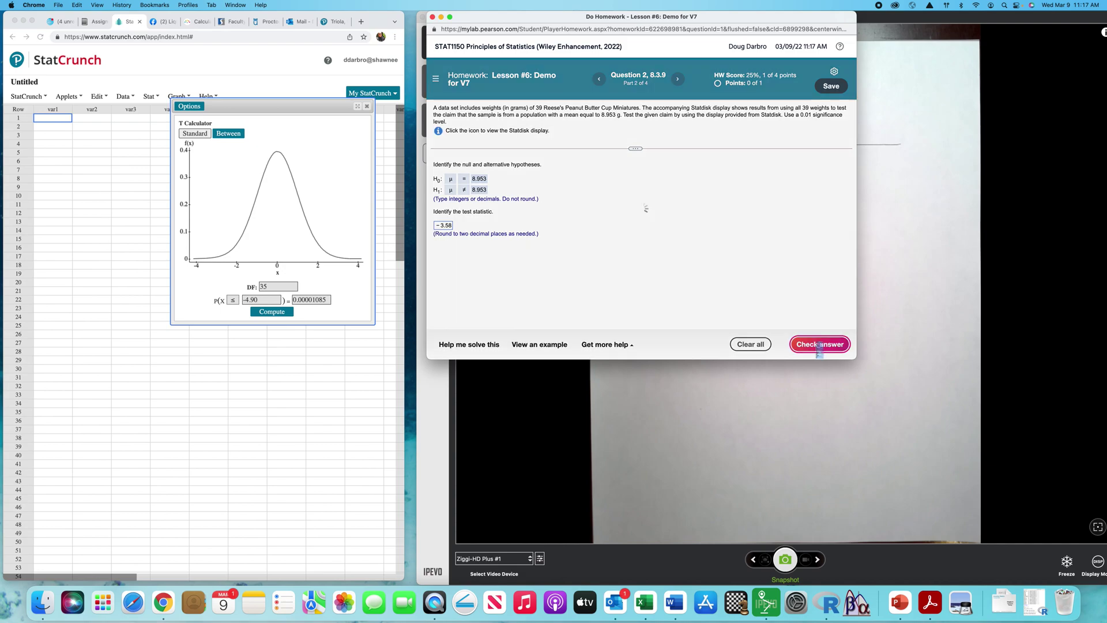
left_click(645, 225)
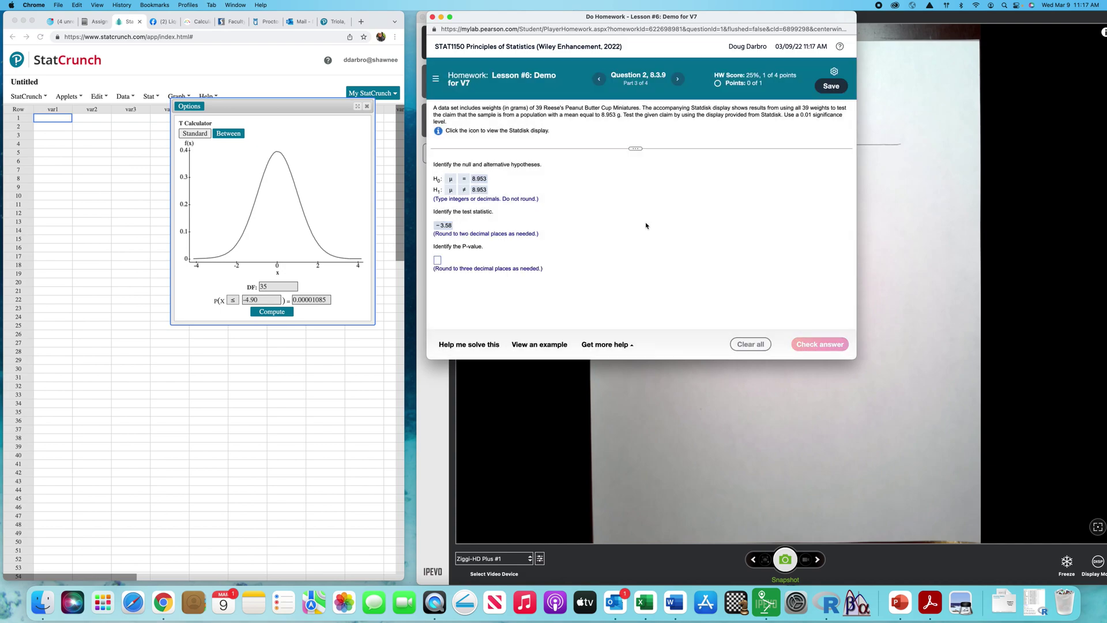
Answer .001 as the P-value from the Statdisk results and have it accepted
left_click(438, 132)
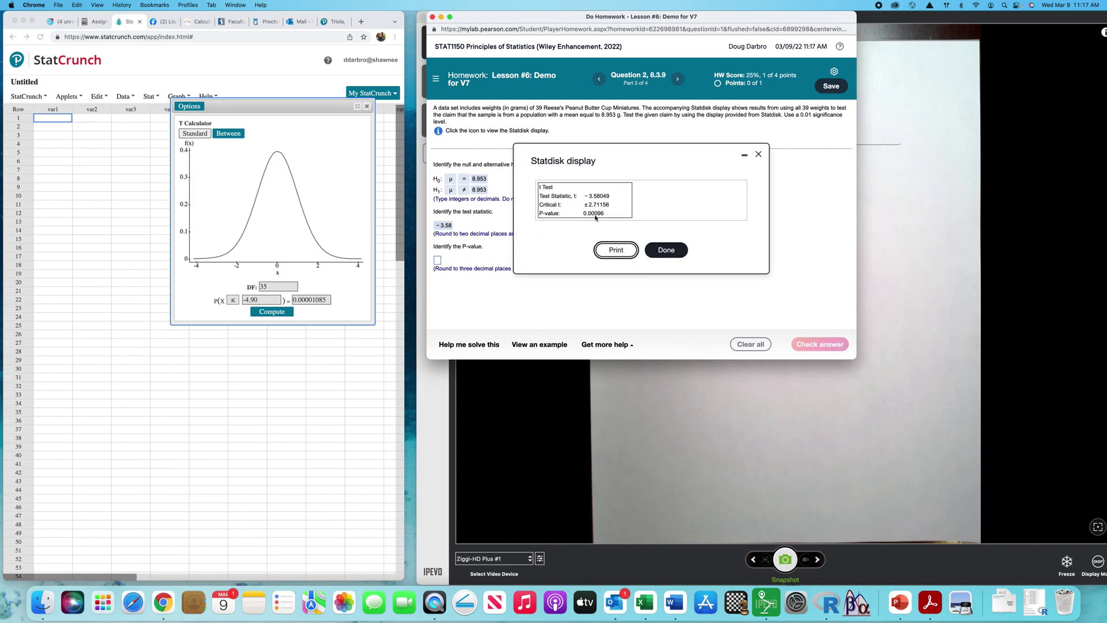
left_click(758, 154)
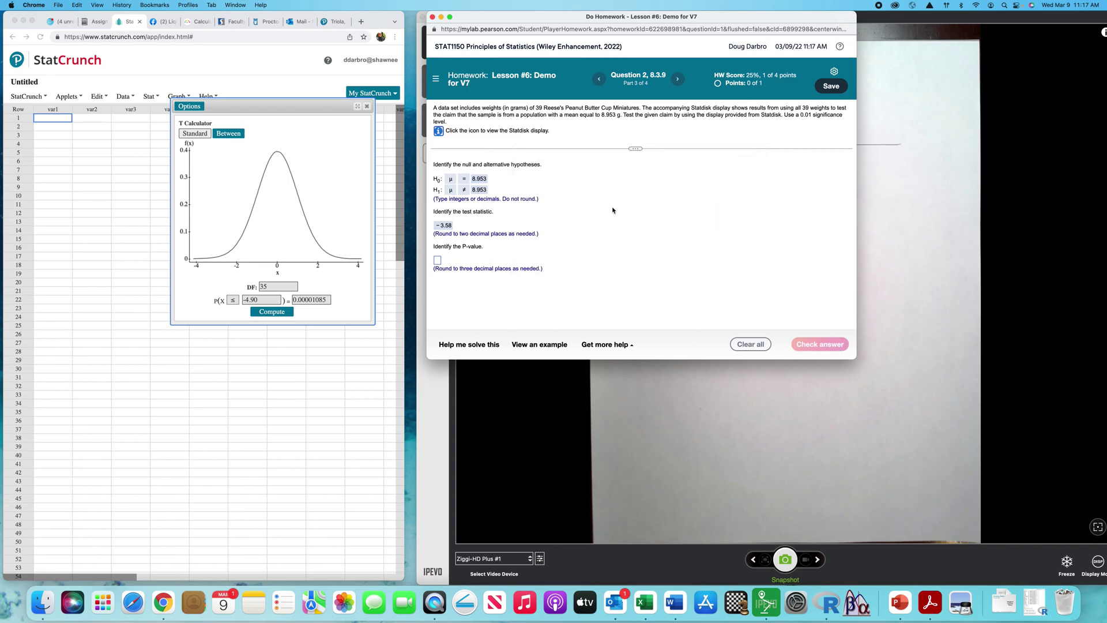
left_click(438, 260)
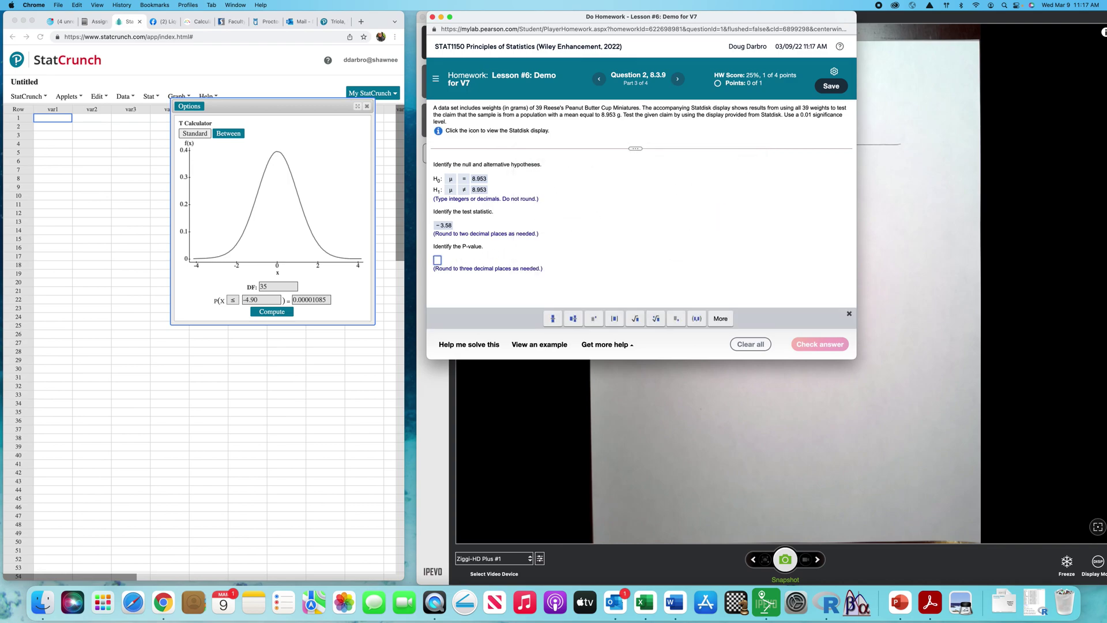
type(".001")
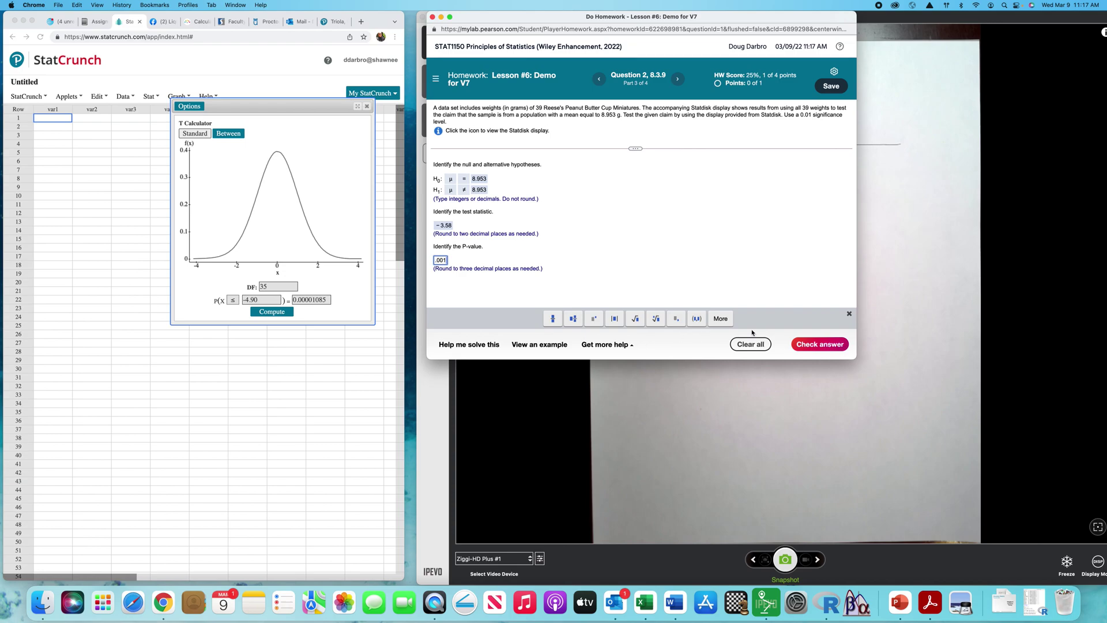
left_click(814, 344)
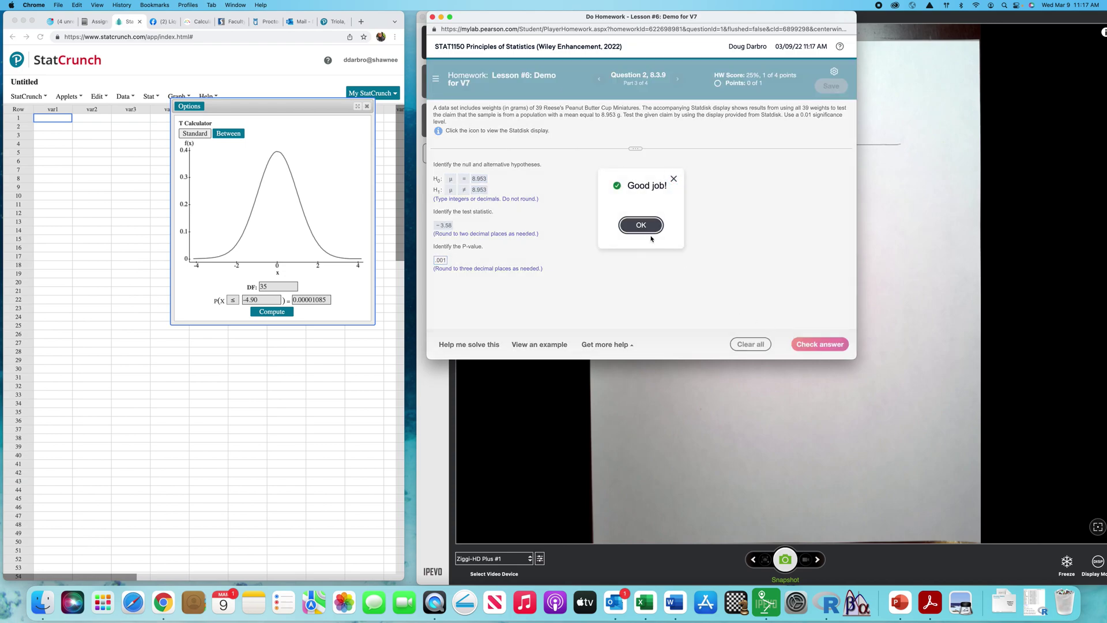
left_click(646, 230)
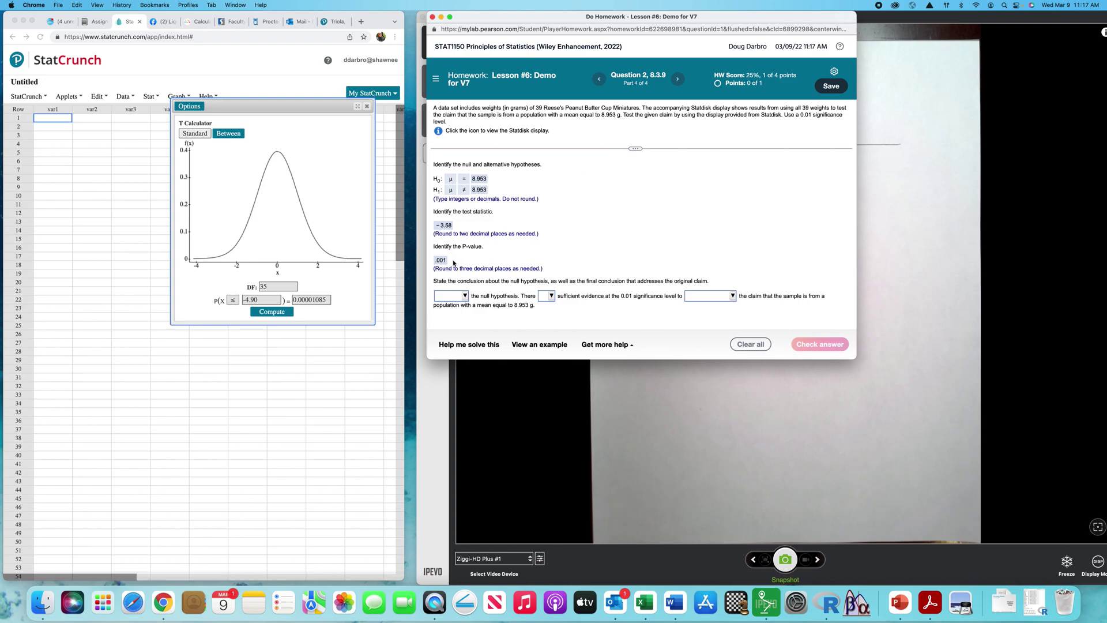
Conclude: reject H0; there is sufficient evidence to warrant rejection of the claim. Submit it and advance to Question 3
left_click(465, 296)
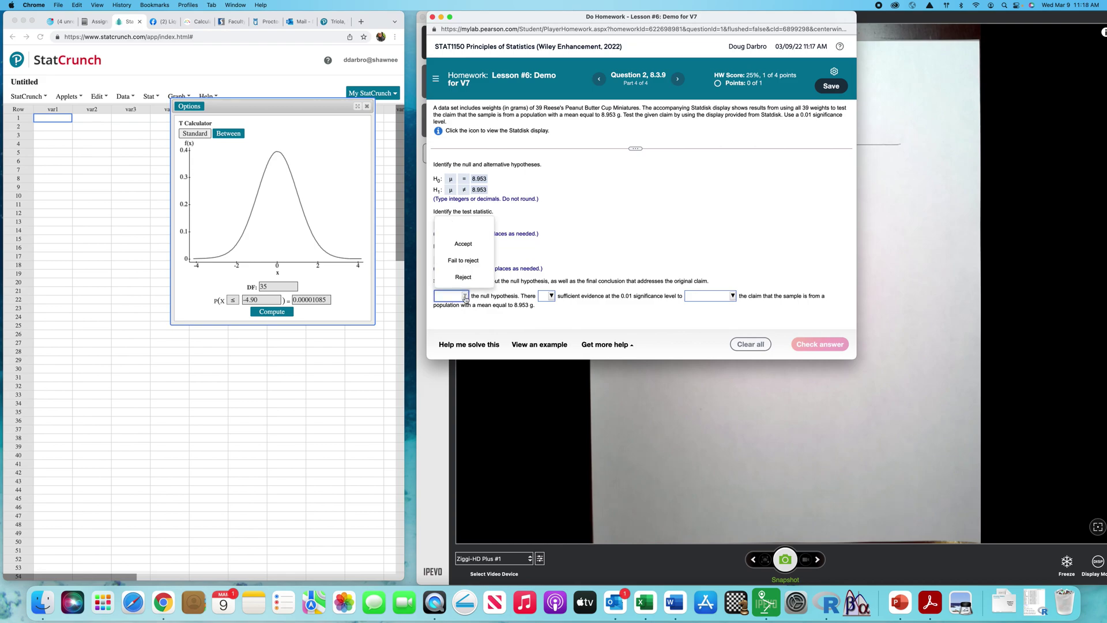
left_click(464, 277)
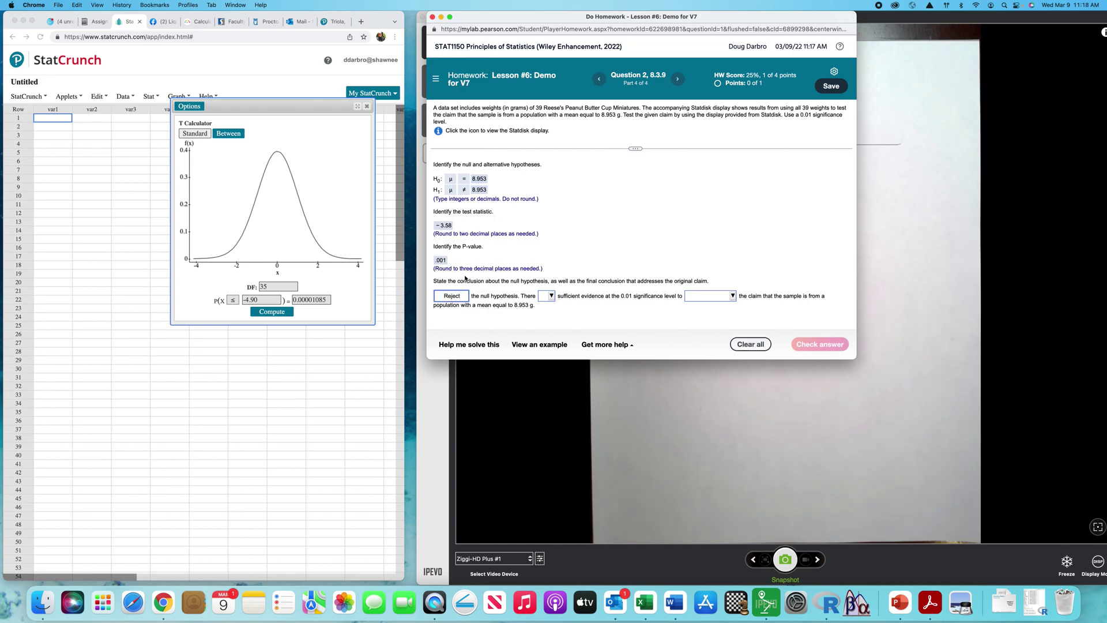
left_click(552, 298)
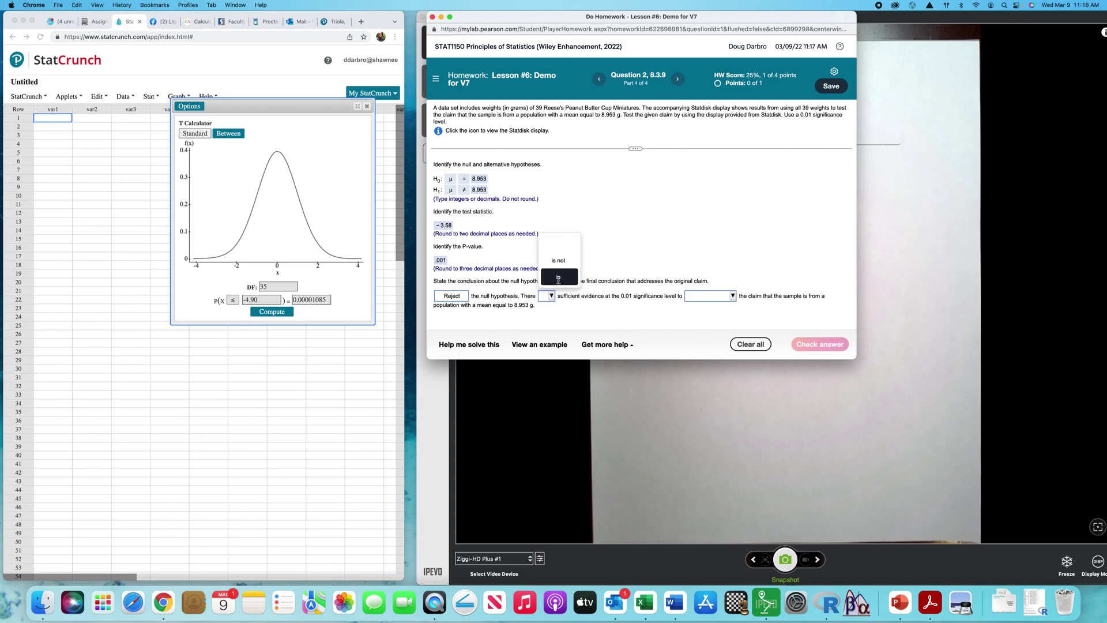
left_click(559, 276)
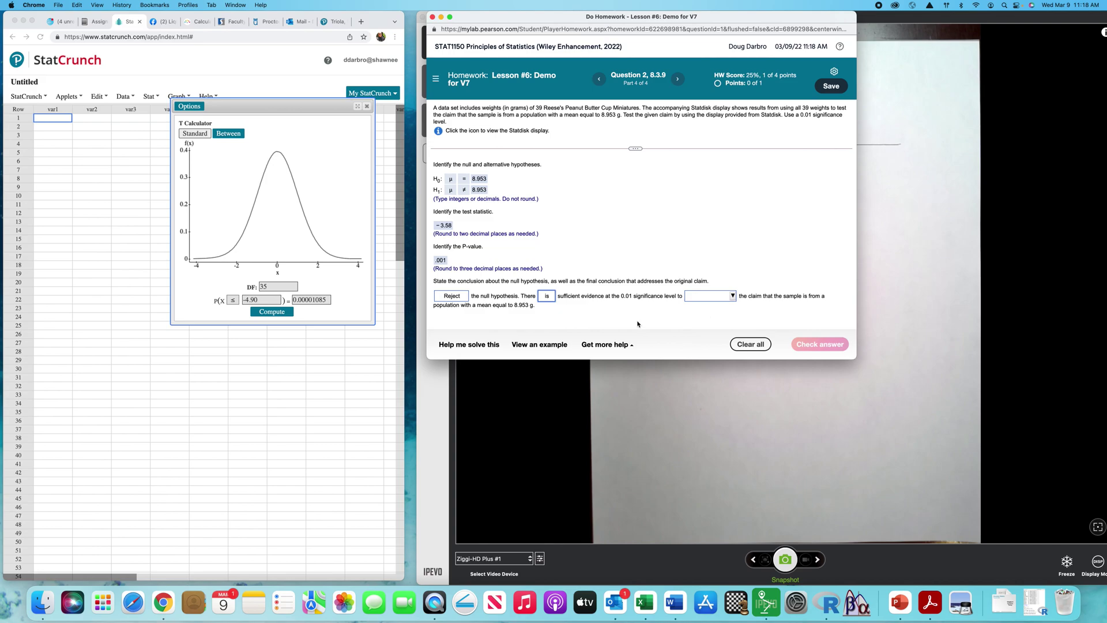
left_click(735, 296)
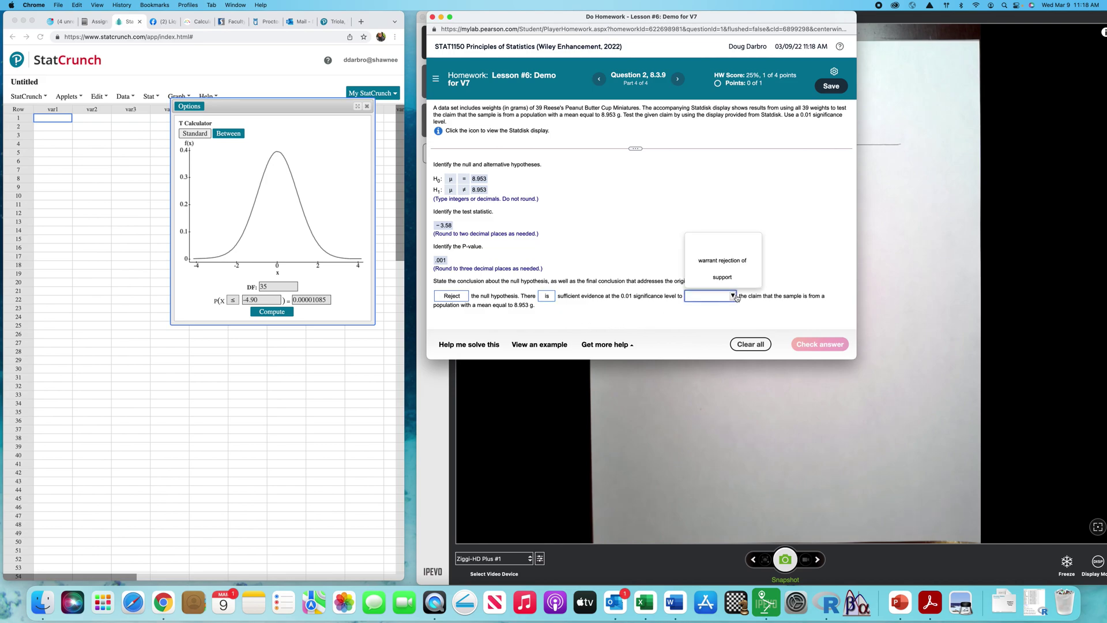
left_click(730, 262)
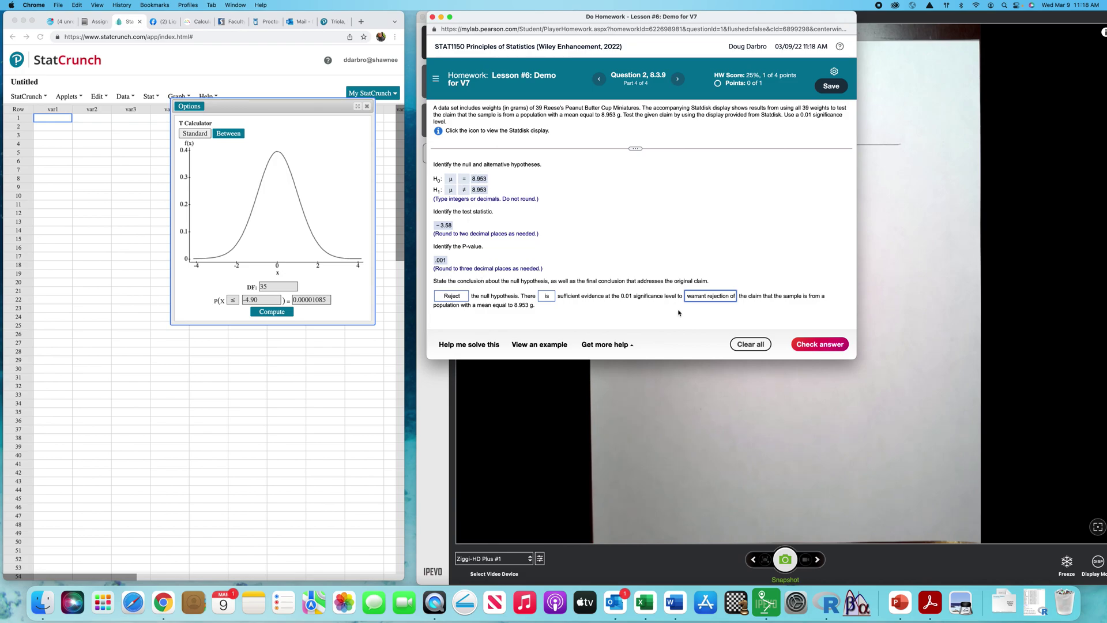
left_click(799, 286)
left_click(822, 346)
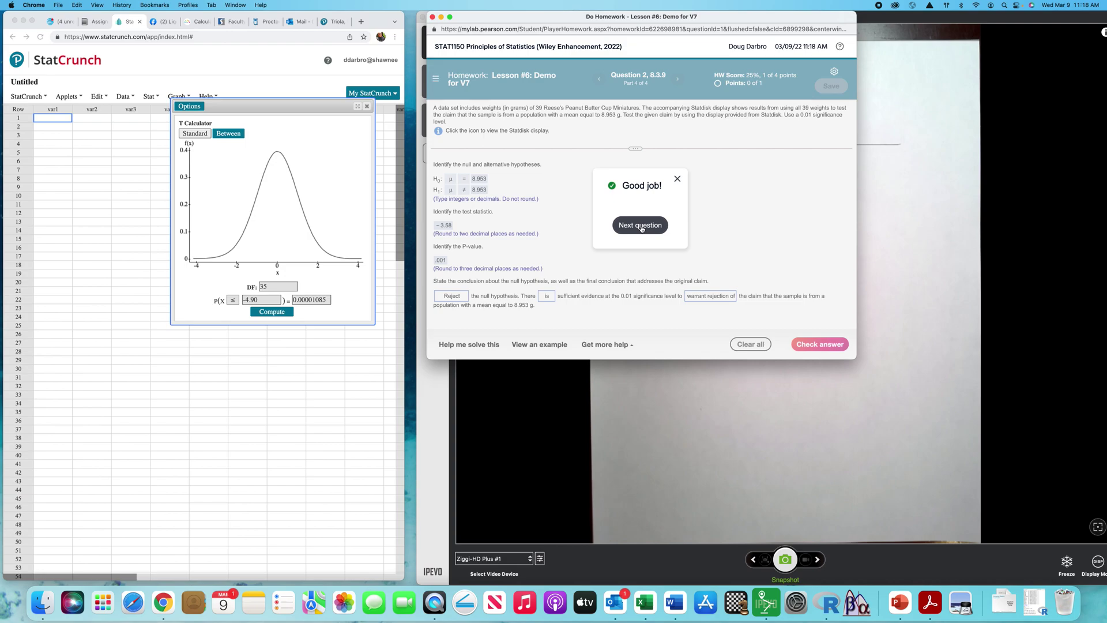
left_click(642, 229)
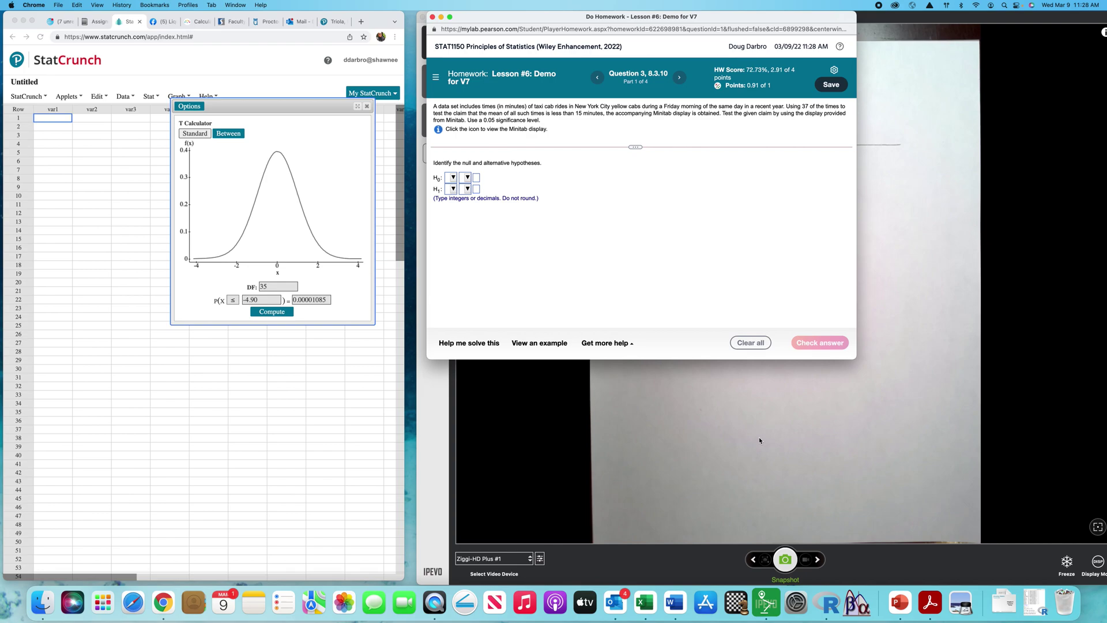
Close the StatCrunch t calculator window
left_click(369, 108)
left_click(367, 106)
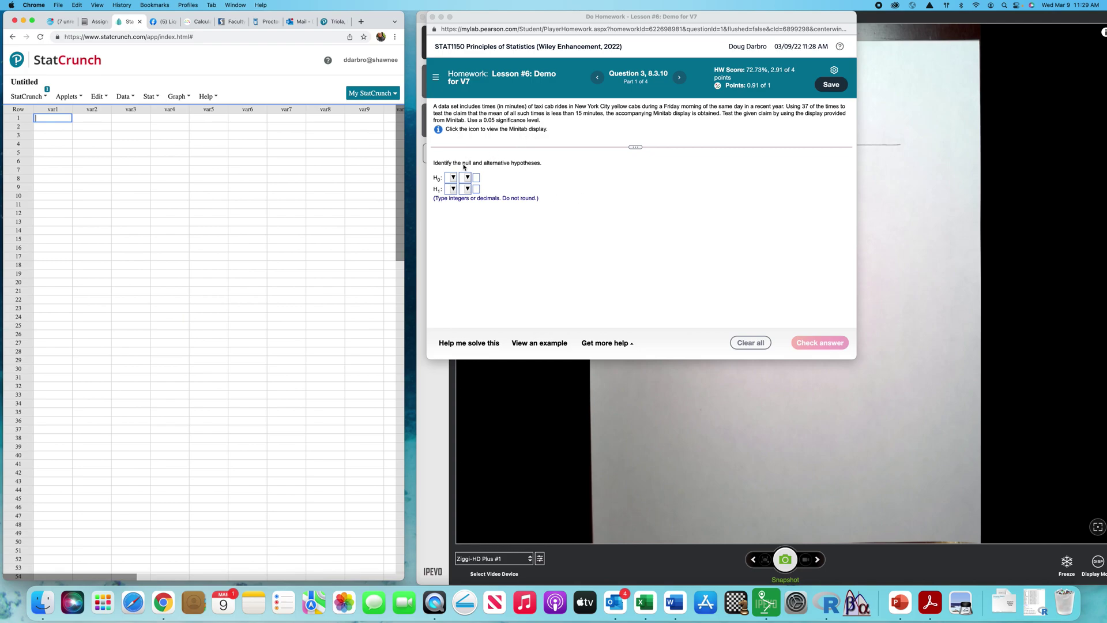
Set the null hypothesis to H0: μ = 15
left_click(454, 179)
left_click(454, 179)
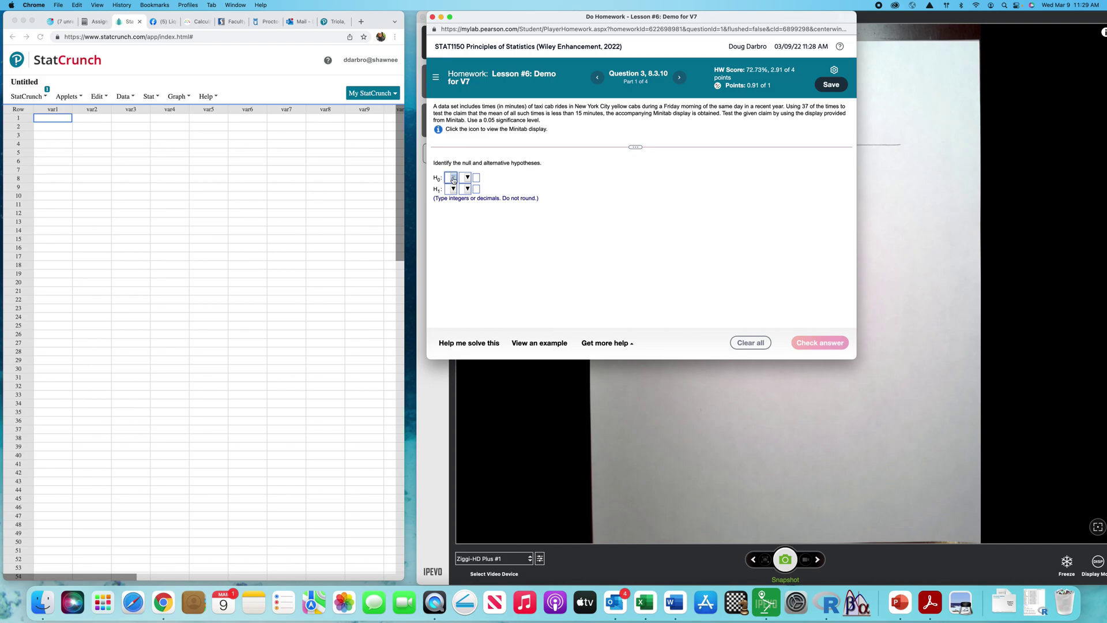
left_click(454, 179)
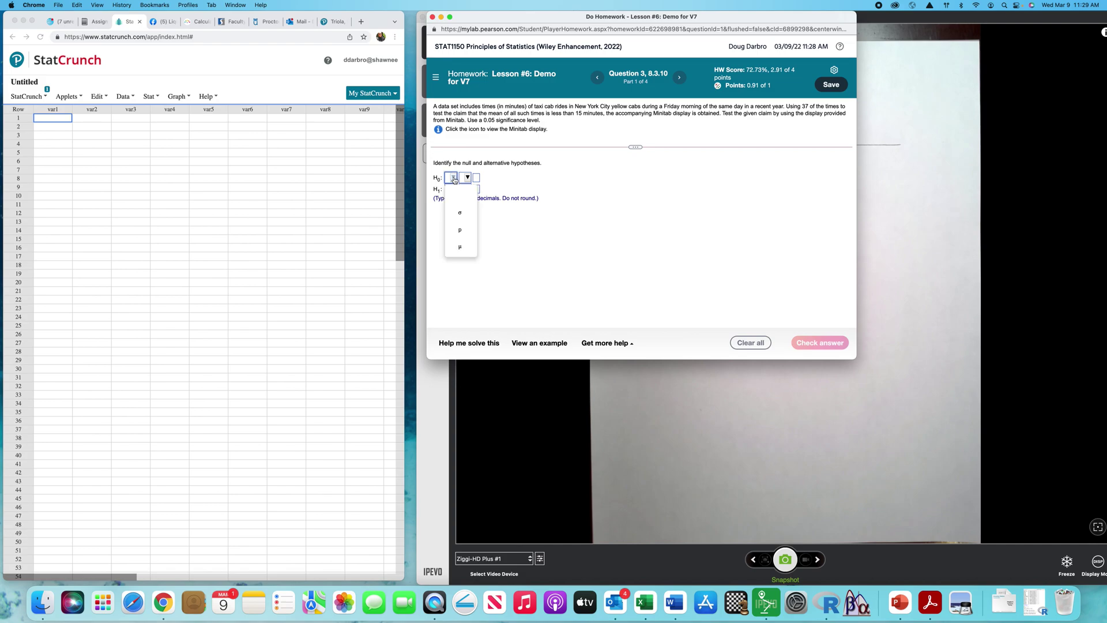
left_click(461, 247)
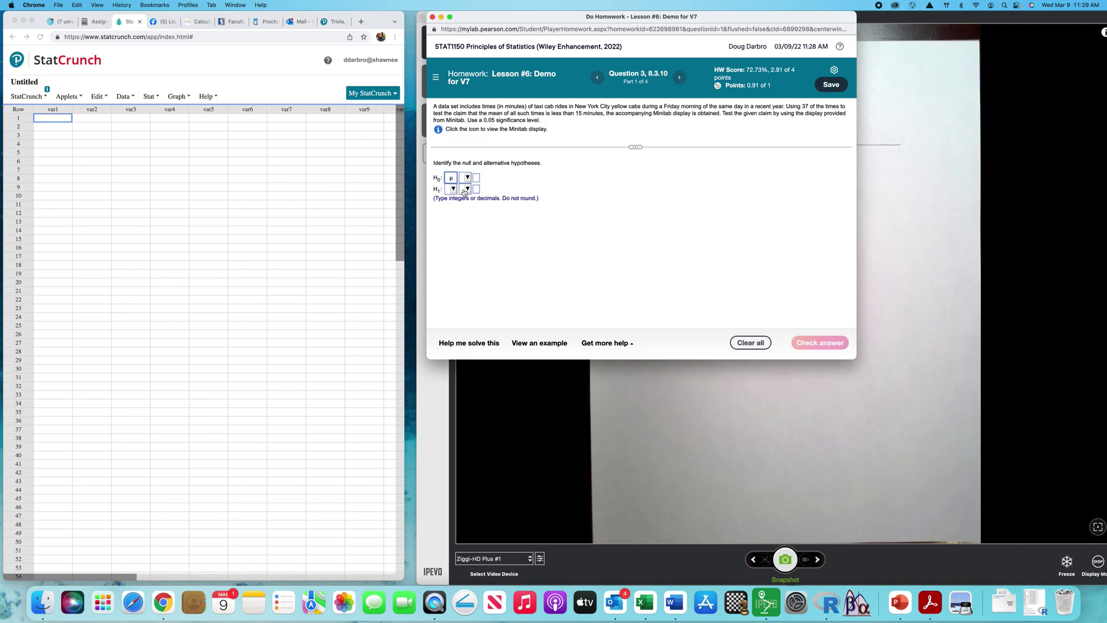
left_click(467, 179)
left_click(475, 230)
left_click(477, 178)
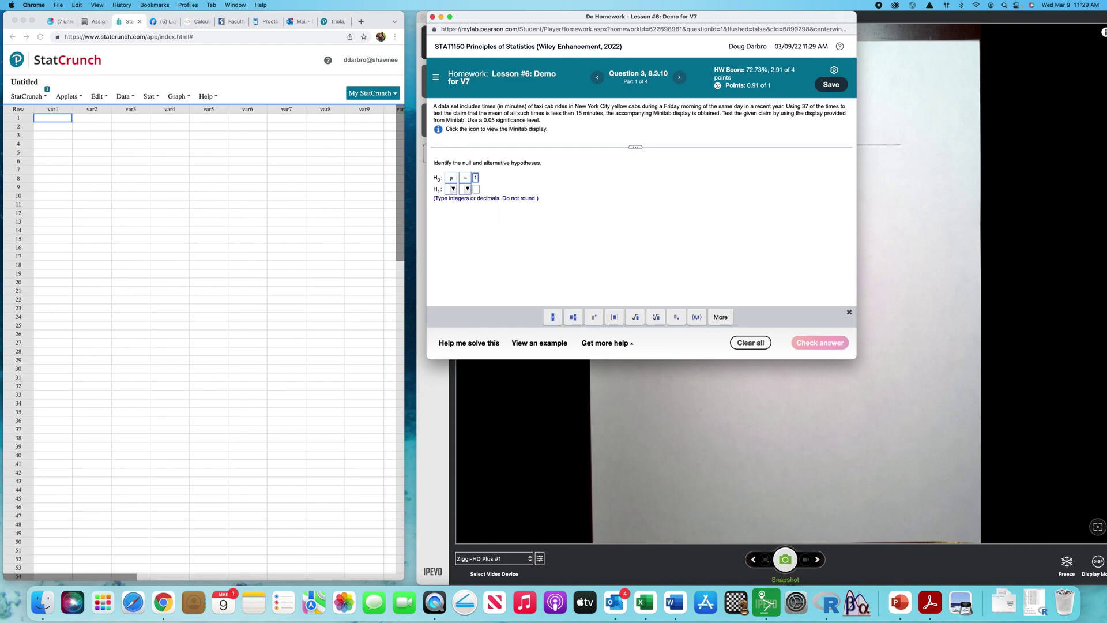
type("15")
Set the alternative hypothesis to H1: μ < 15 and check the hypotheses
left_click(454, 189)
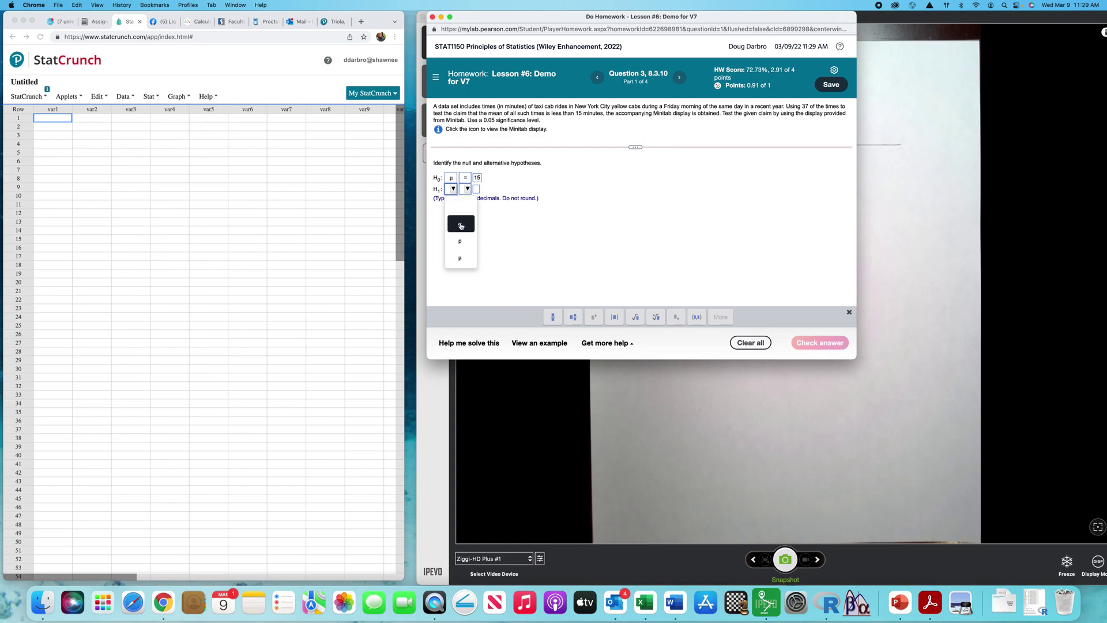
left_click(460, 258)
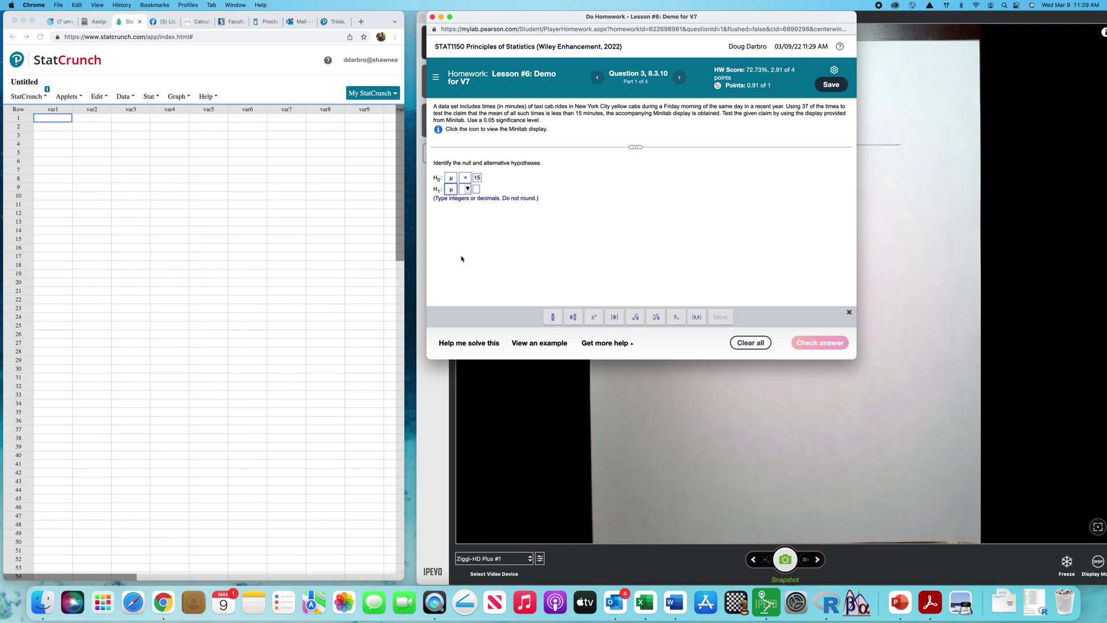
left_click(469, 189)
left_click(474, 241)
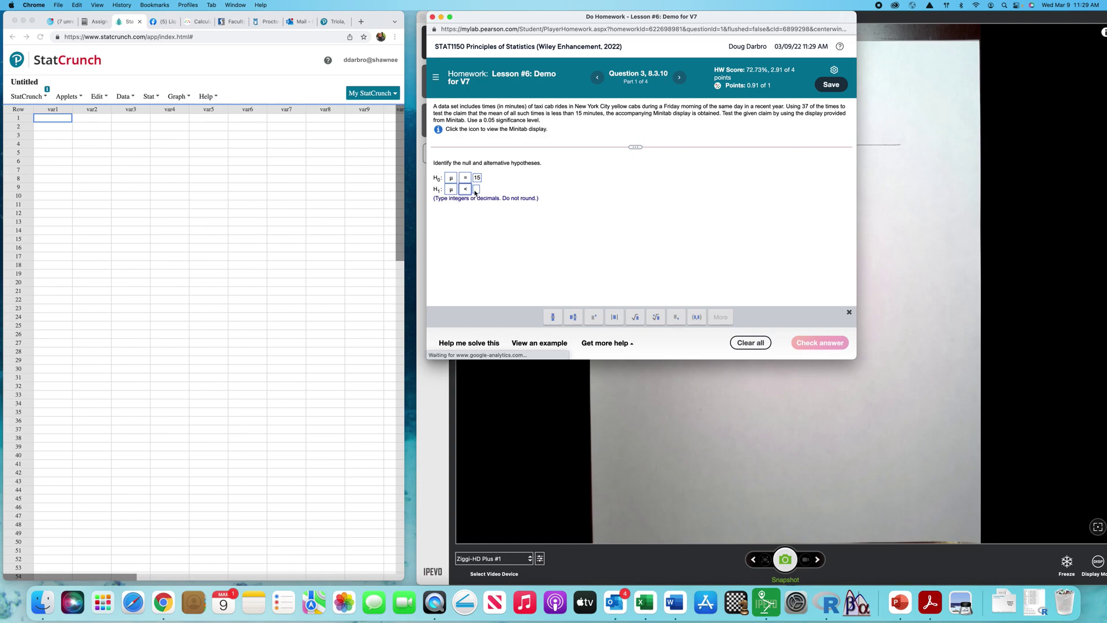
left_click(476, 189)
type("15")
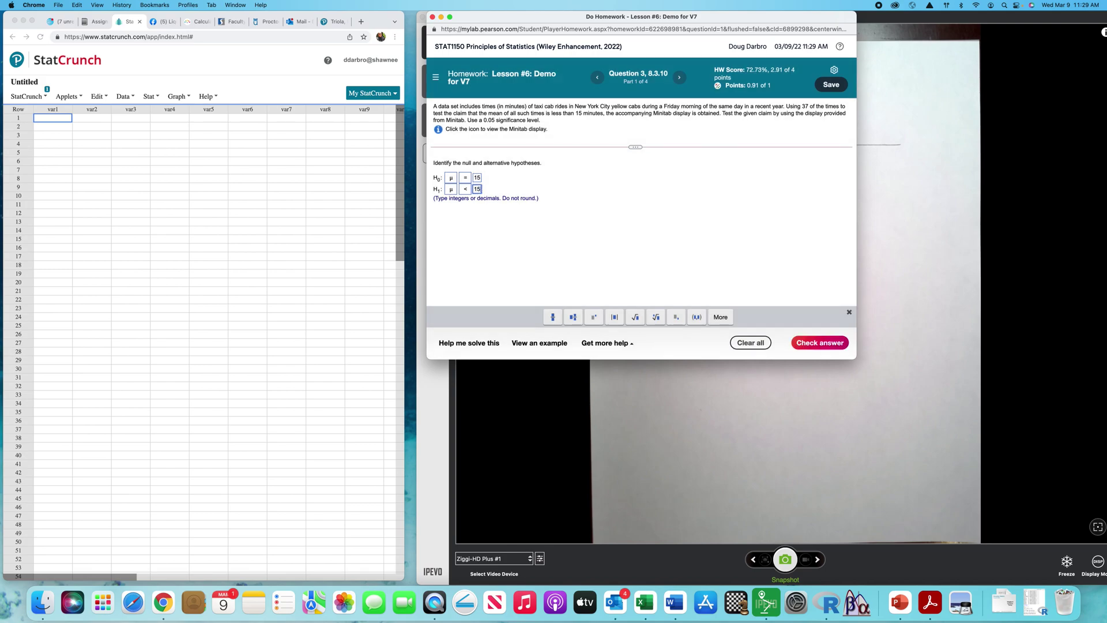
left_click(819, 346)
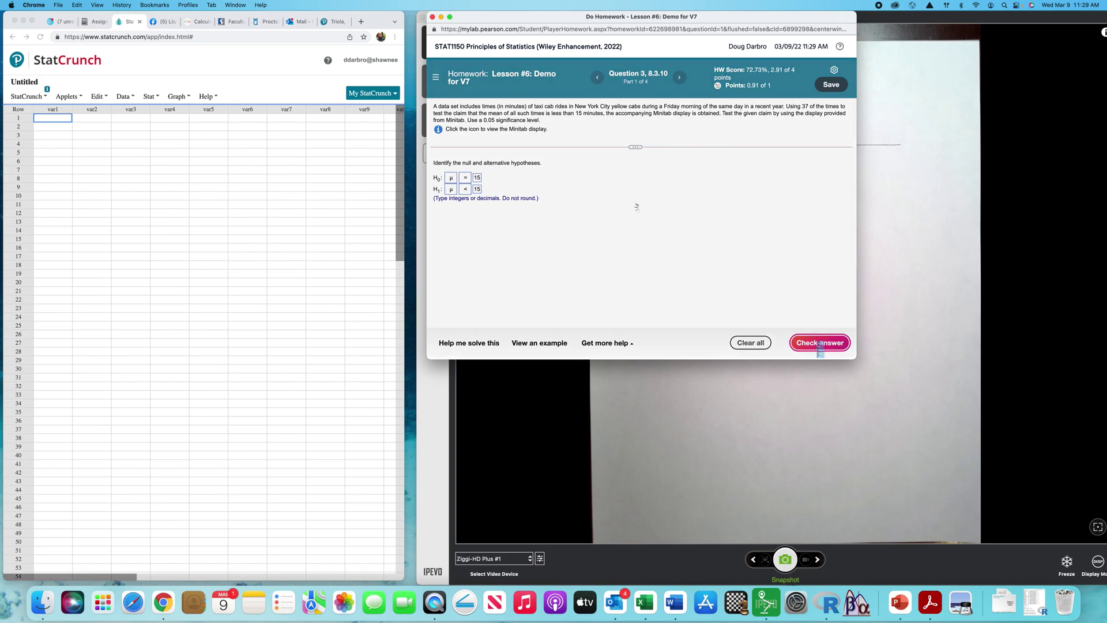
From the Minitab output, enter −1.59 as the test statistic and check it
left_click(641, 224)
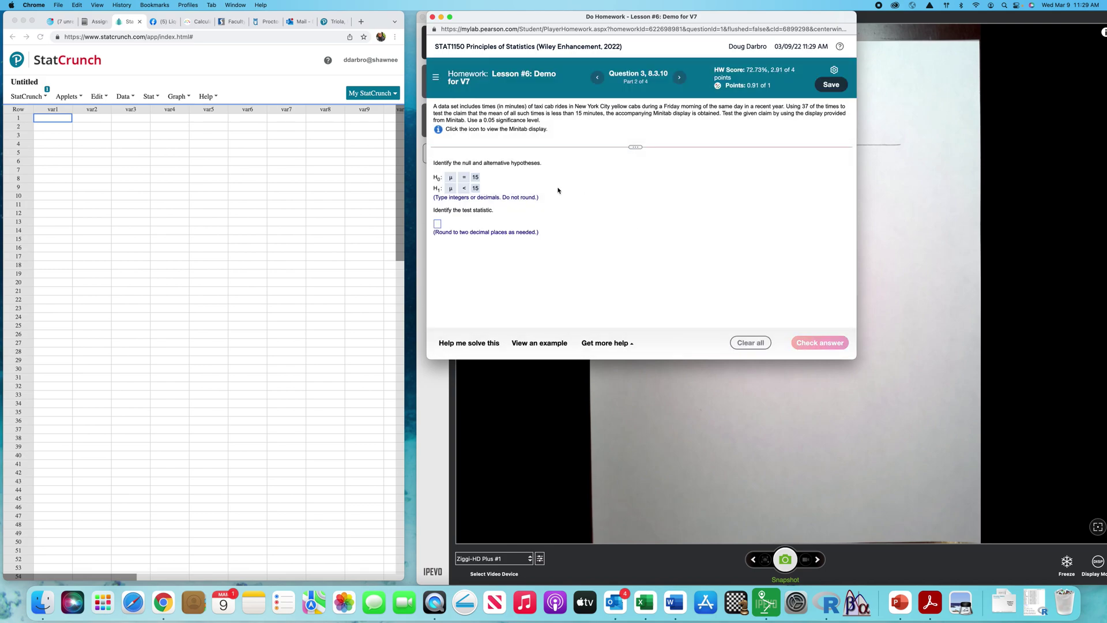
left_click(438, 129)
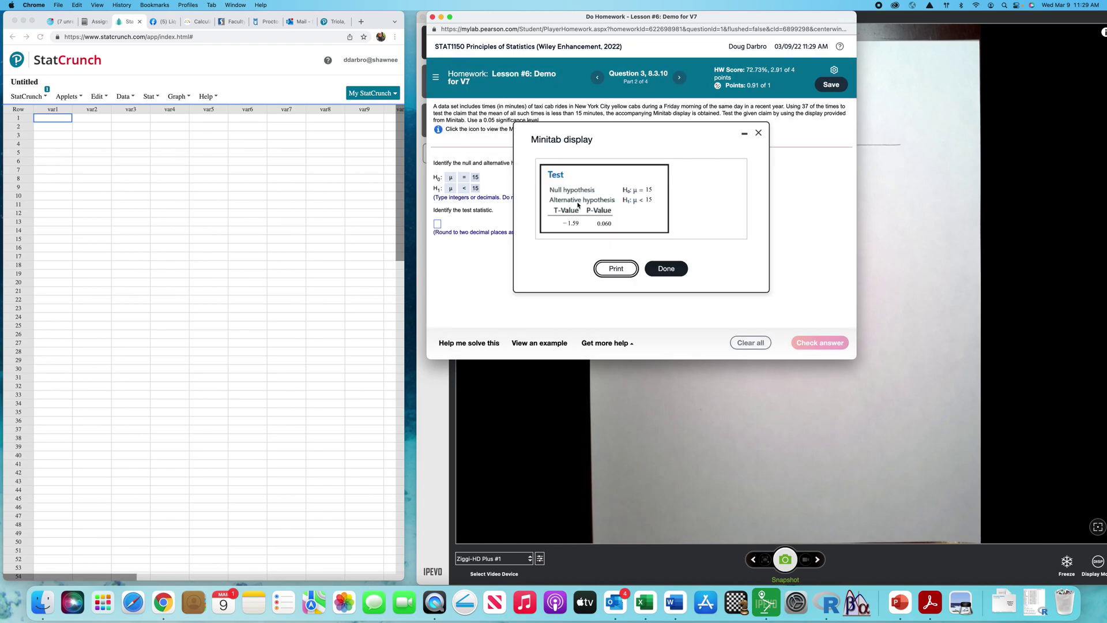
left_click_drag(630, 138, 701, 118)
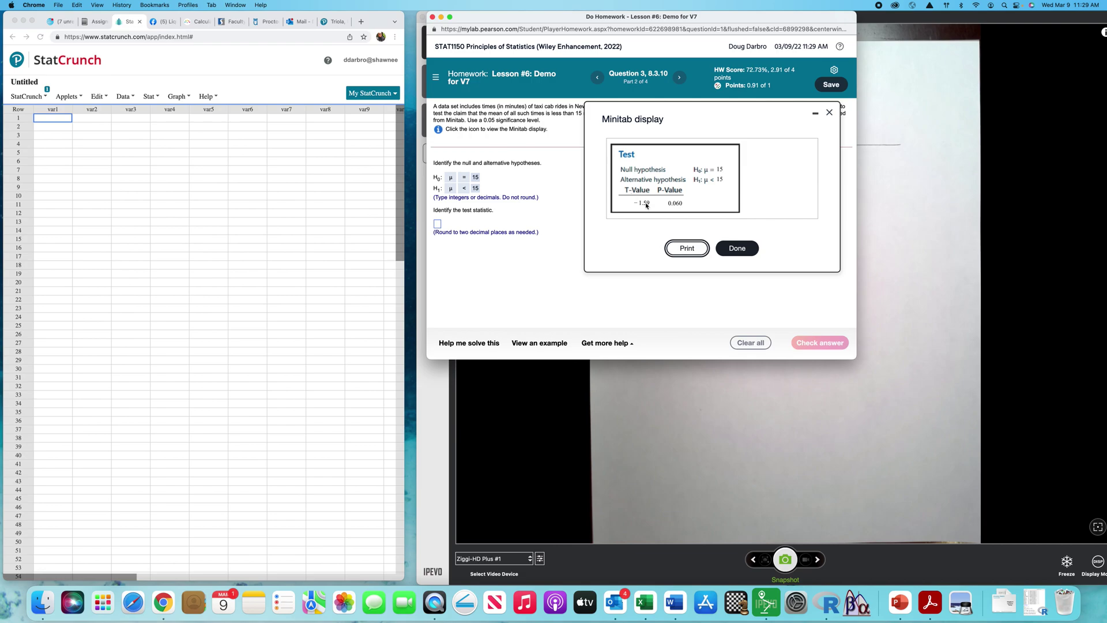
left_click(437, 225)
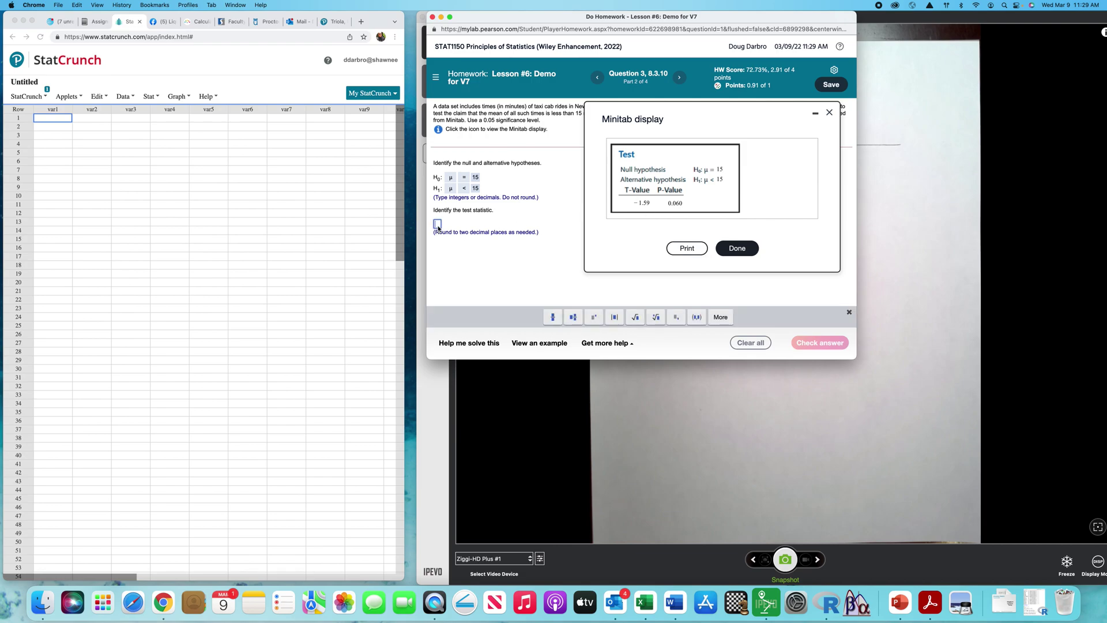
type("-1")
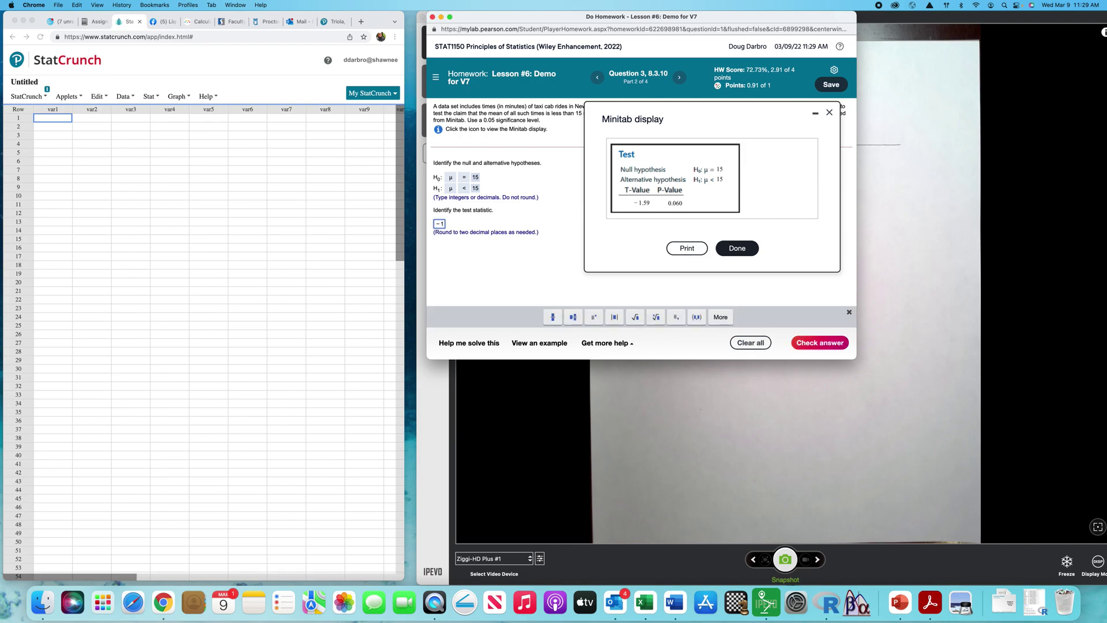
type(".59")
left_click(509, 262)
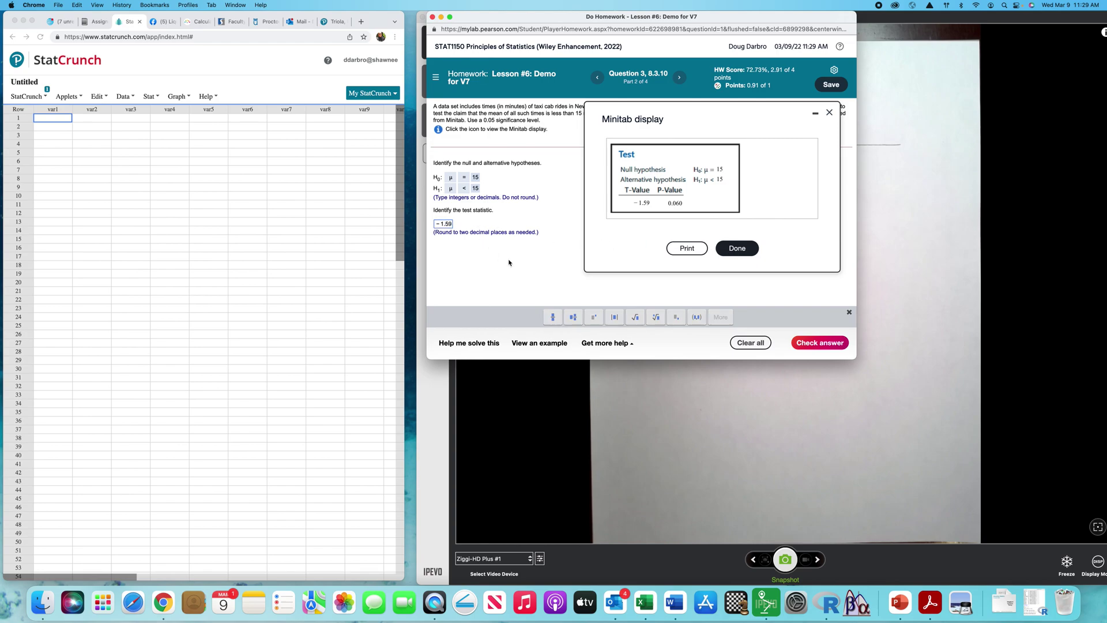
left_click(819, 343)
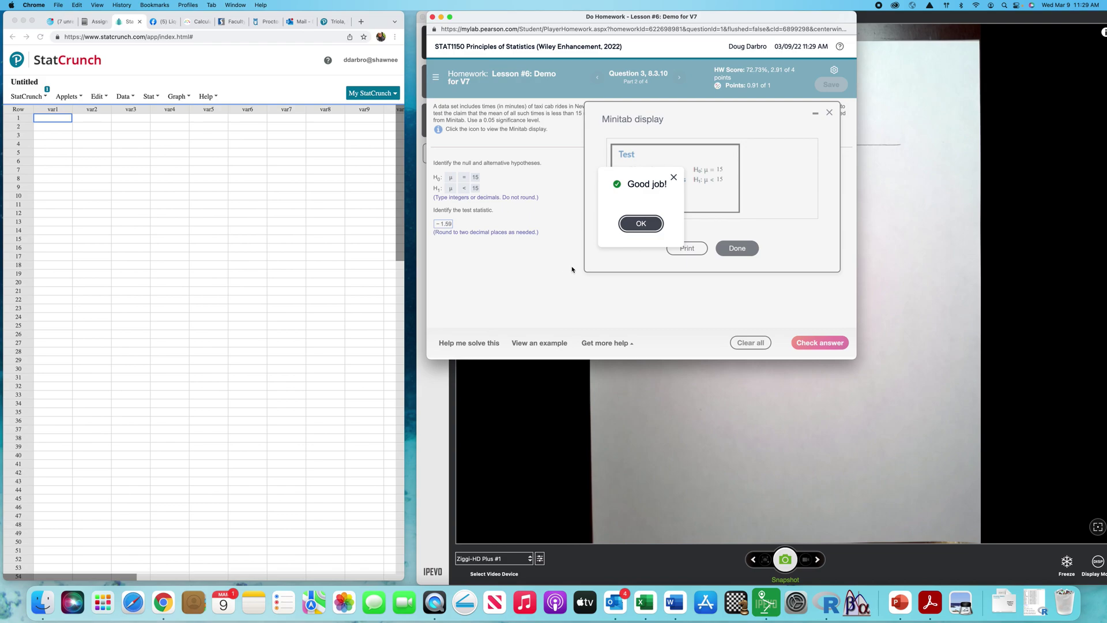
Enter .060 as the P-value and check it
left_click(640, 226)
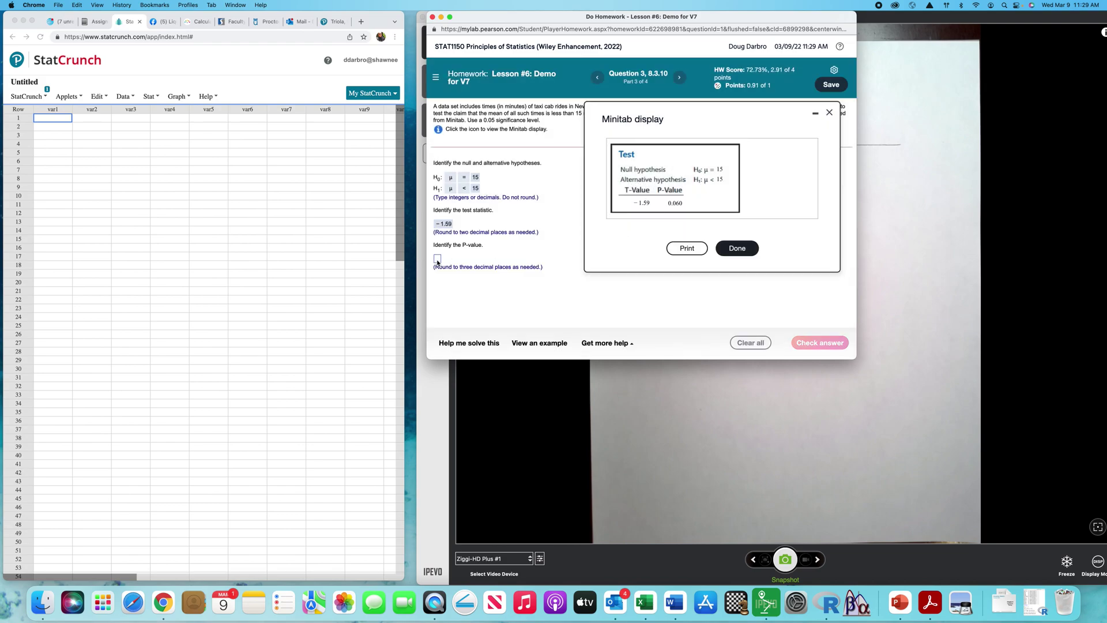
left_click(440, 259)
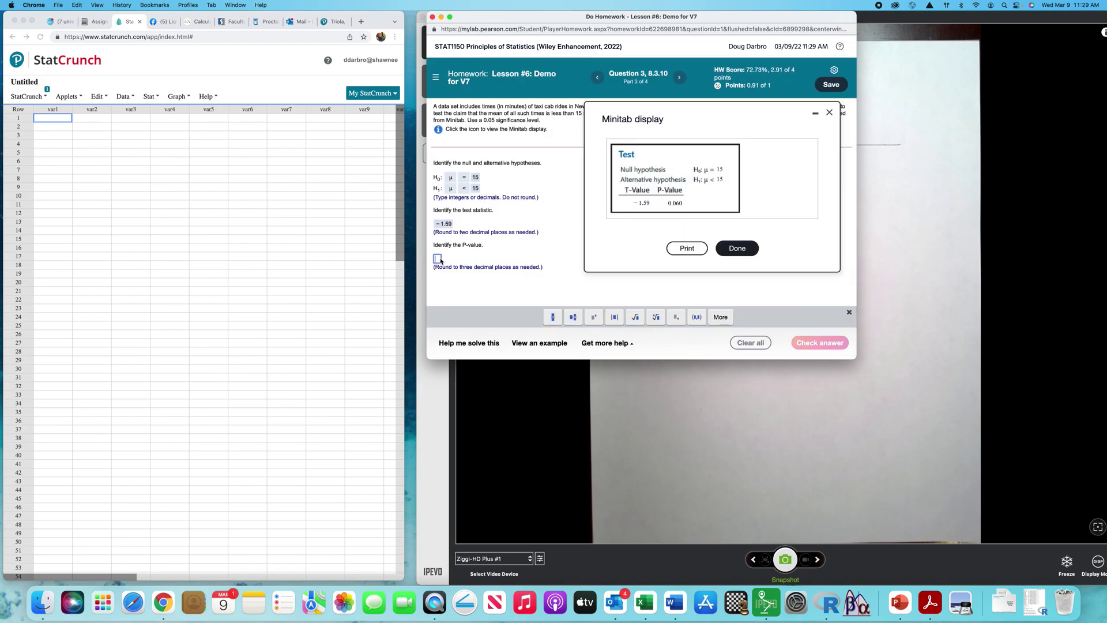
type(".6")
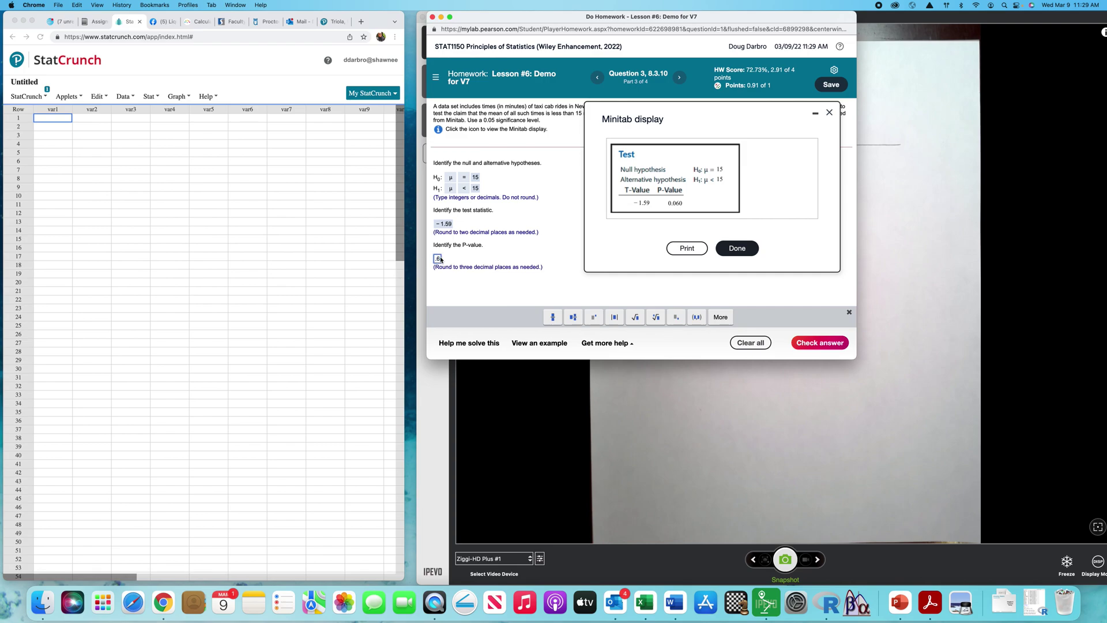
type("0")
key("BackSpace")
key("BackSpace")
type("060")
left_click(821, 344)
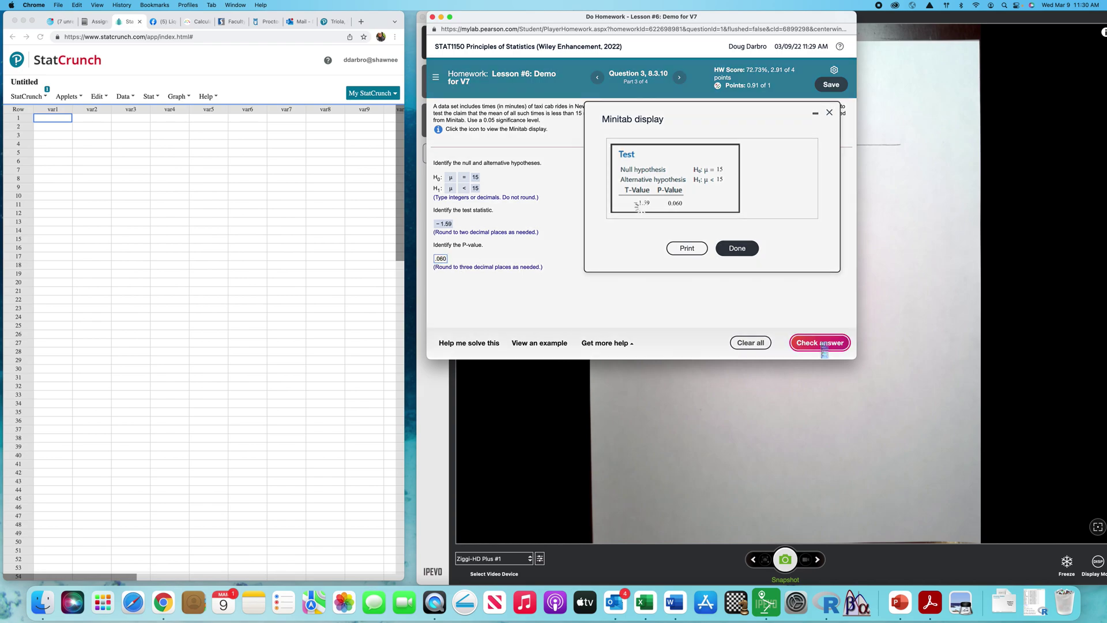
Close the Minitab output and conclude: fail to reject H0, not sufficient evidence to support the claim
left_click(644, 225)
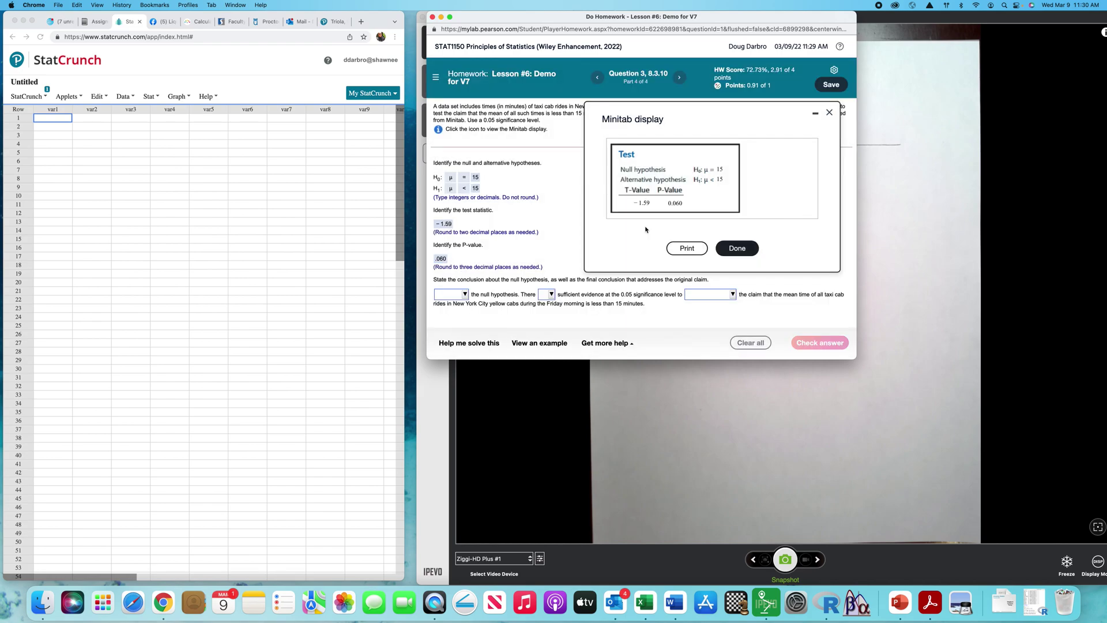
left_click(829, 113)
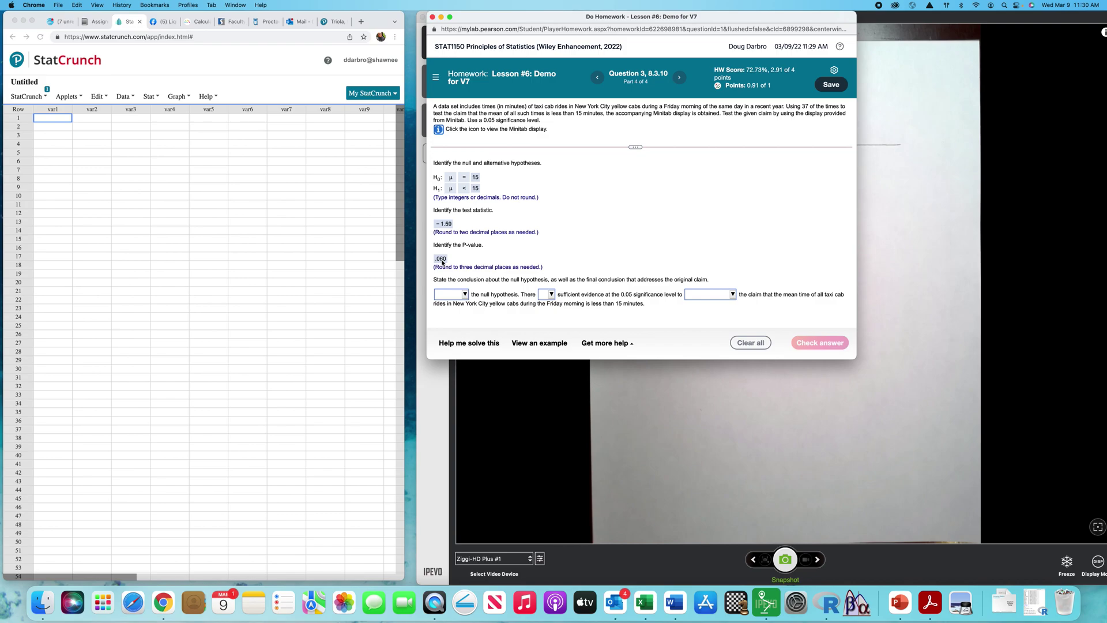
left_click(466, 295)
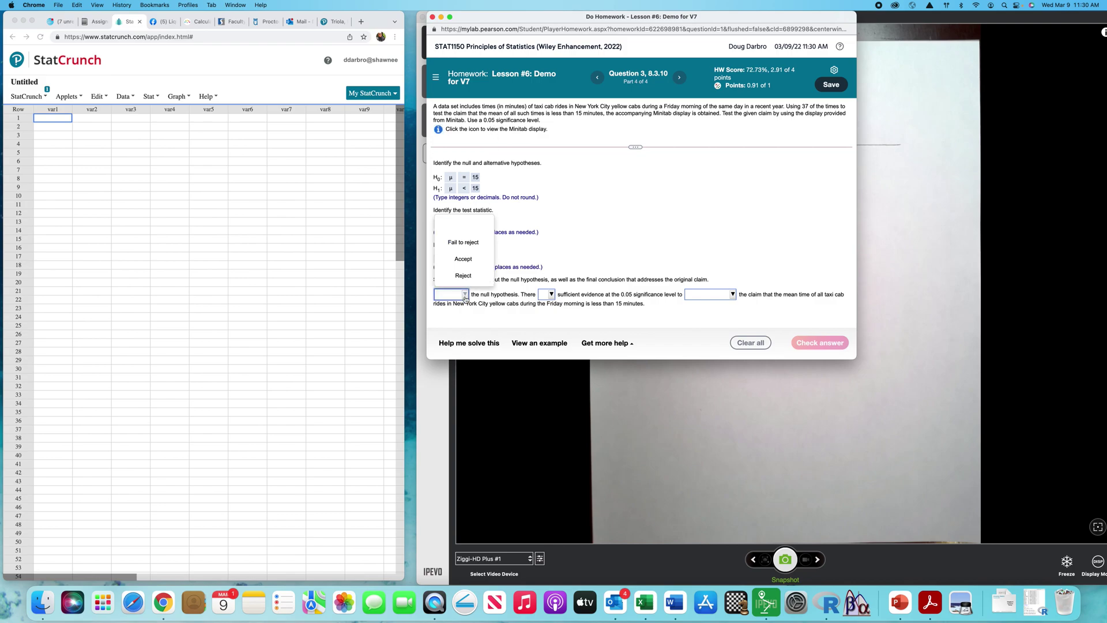
left_click(462, 242)
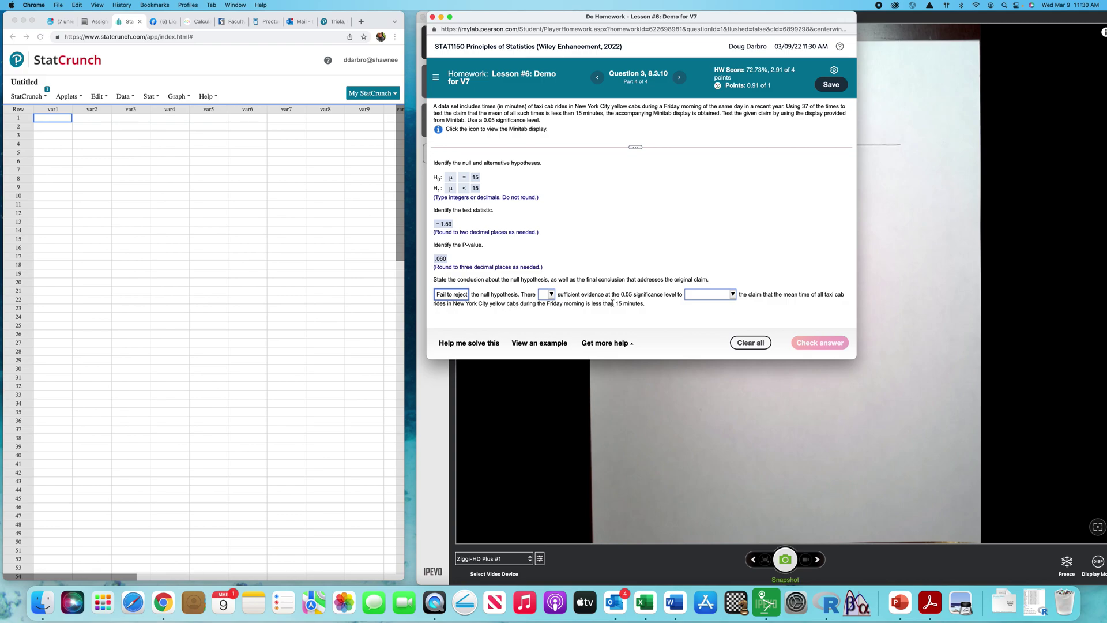
left_click(732, 295)
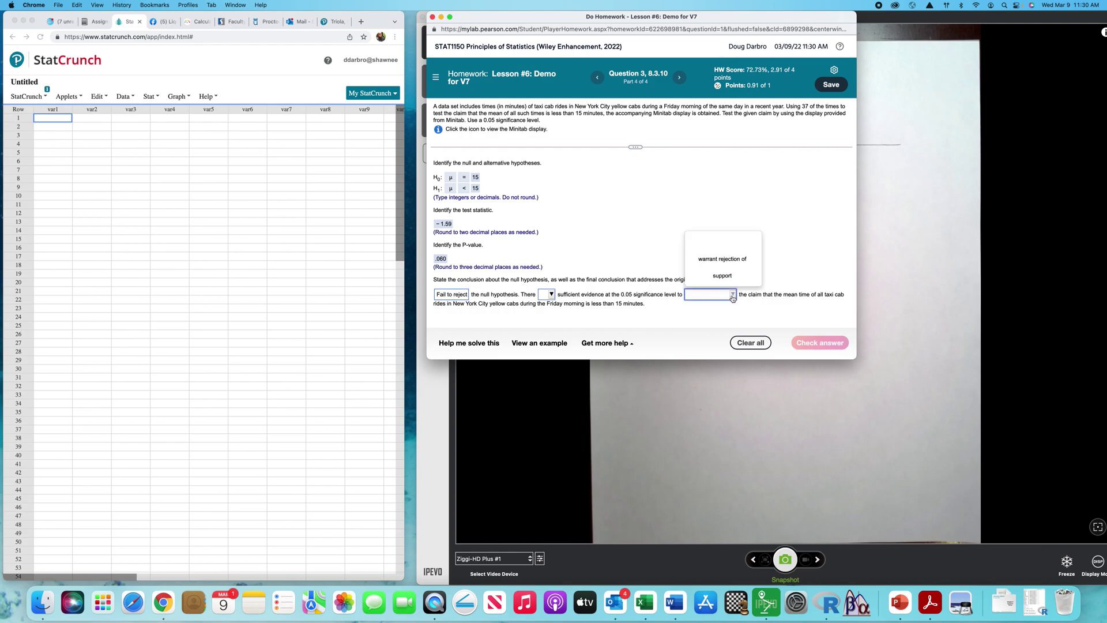
left_click(725, 276)
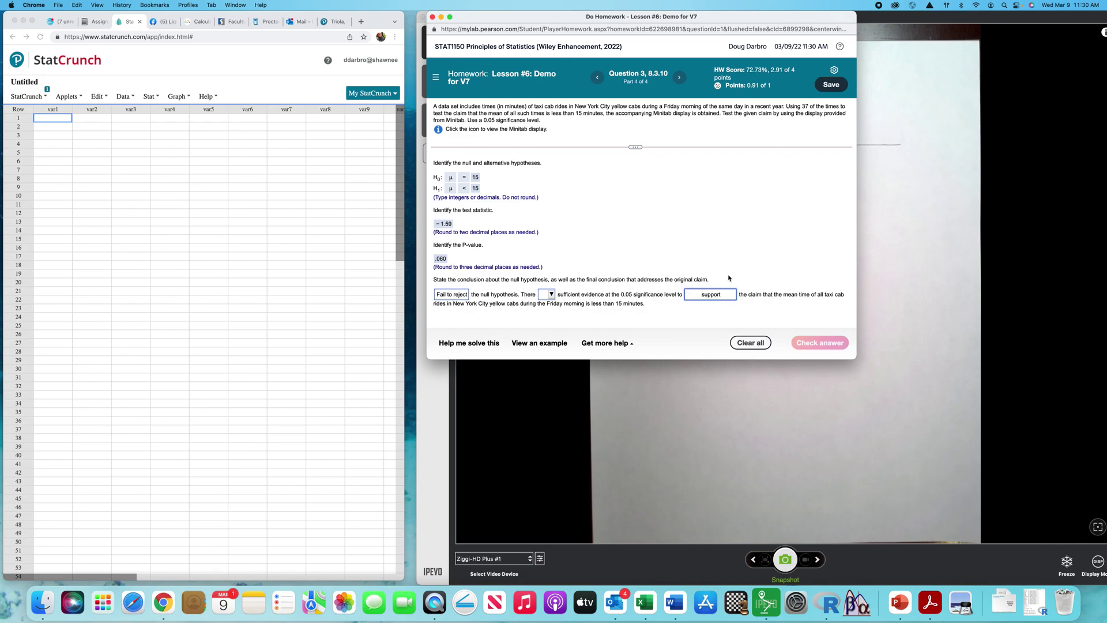
left_click(552, 296)
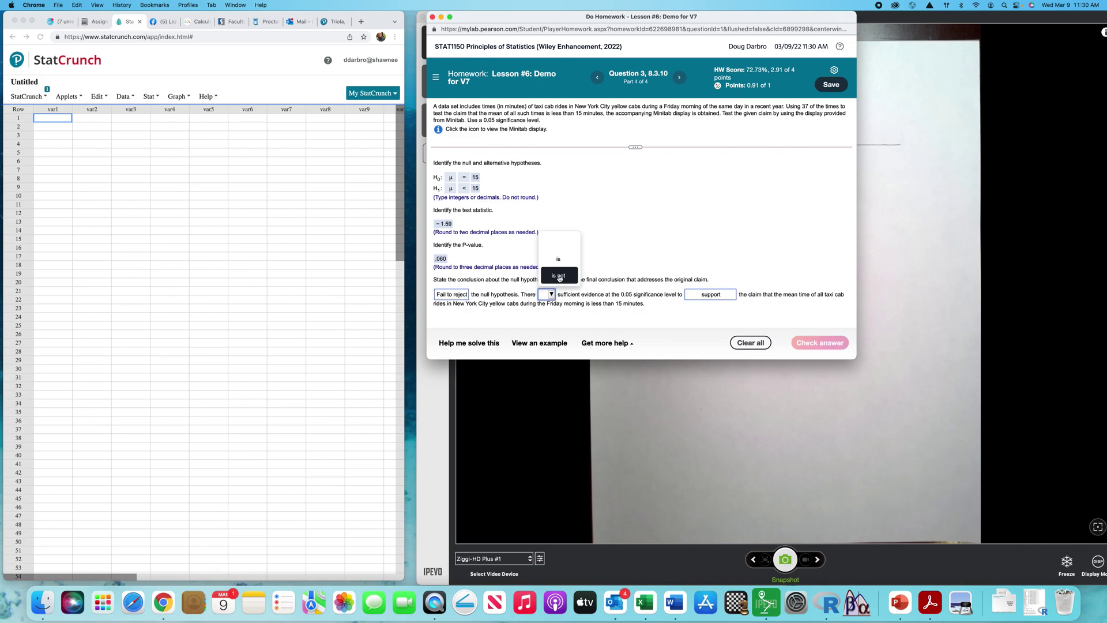
left_click(559, 278)
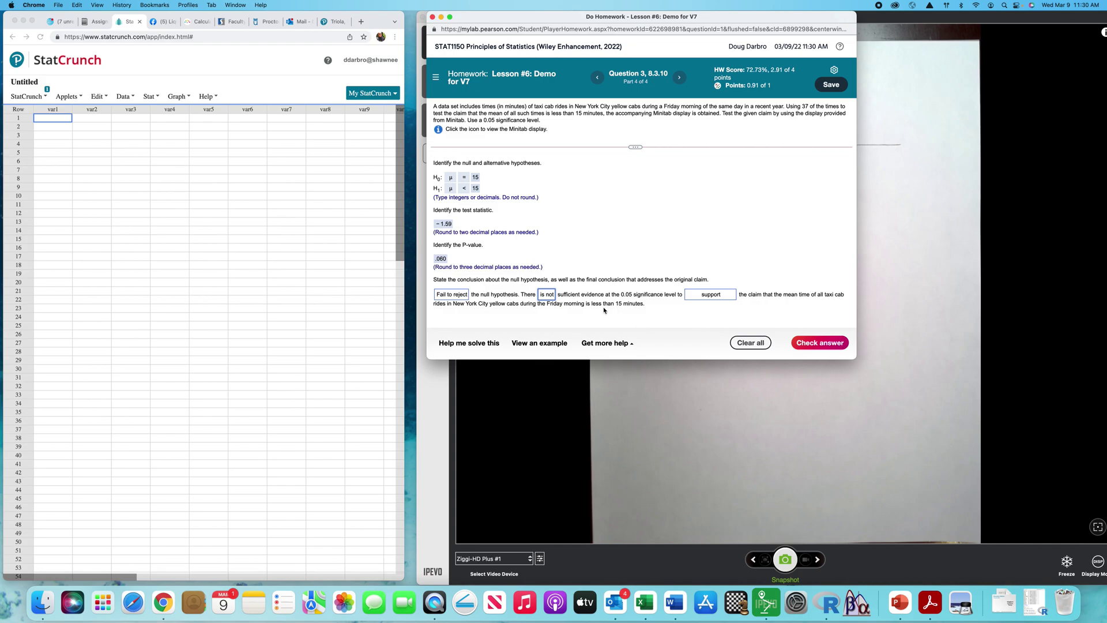
left_click(819, 343)
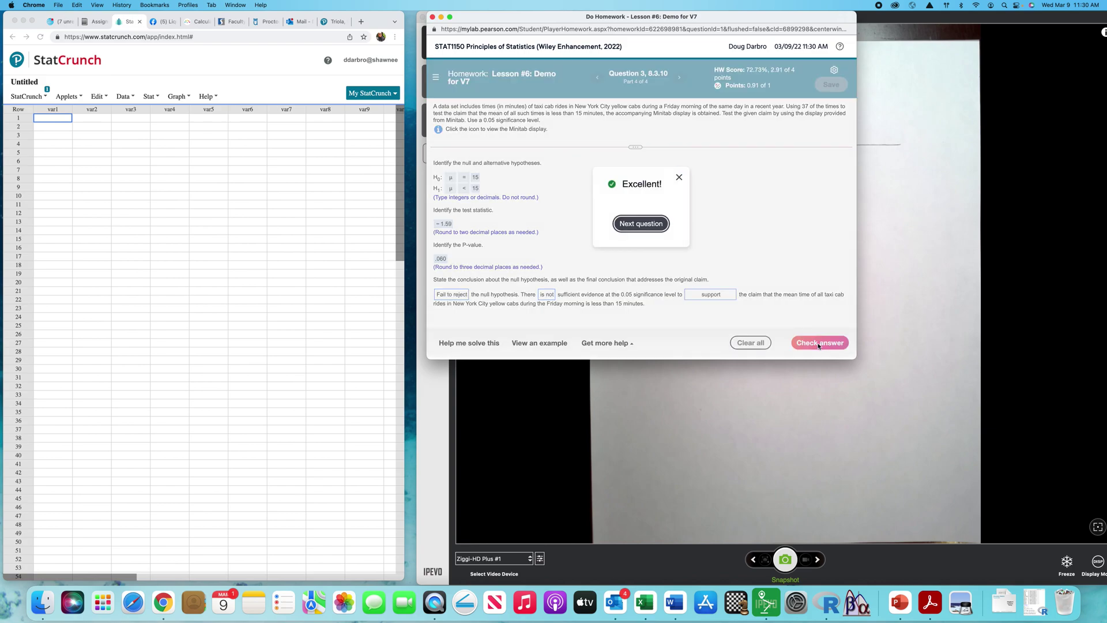
Go to Question 4 and set the null hypothesis to H0: μ = 14
left_click(642, 224)
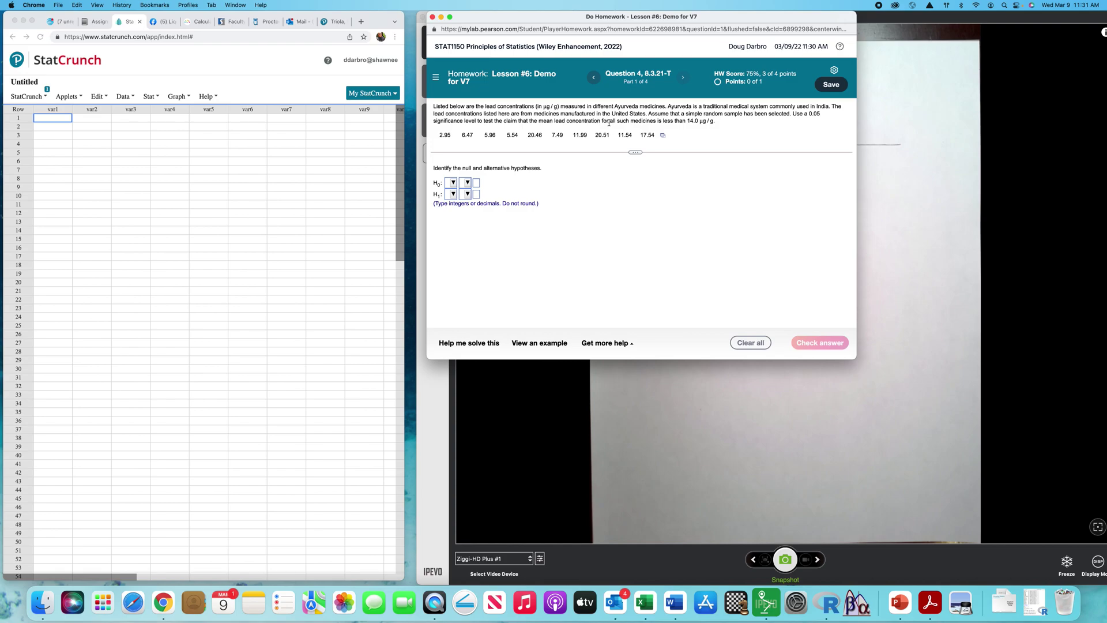
left_click(455, 184)
left_click(460, 251)
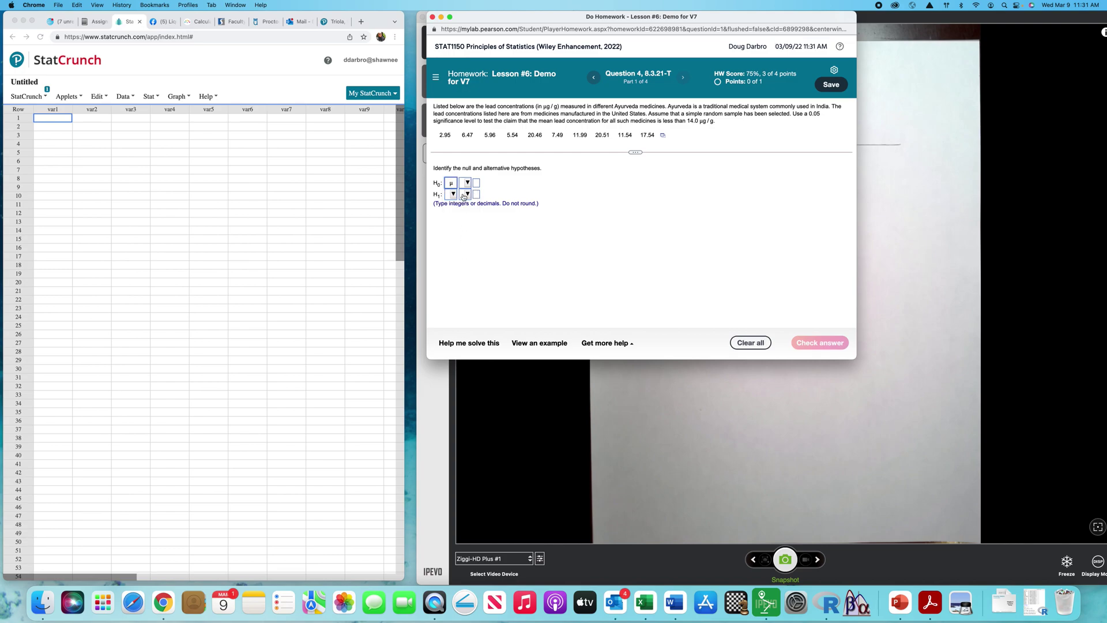
left_click(467, 184)
left_click(470, 237)
left_click(476, 183)
type("1")
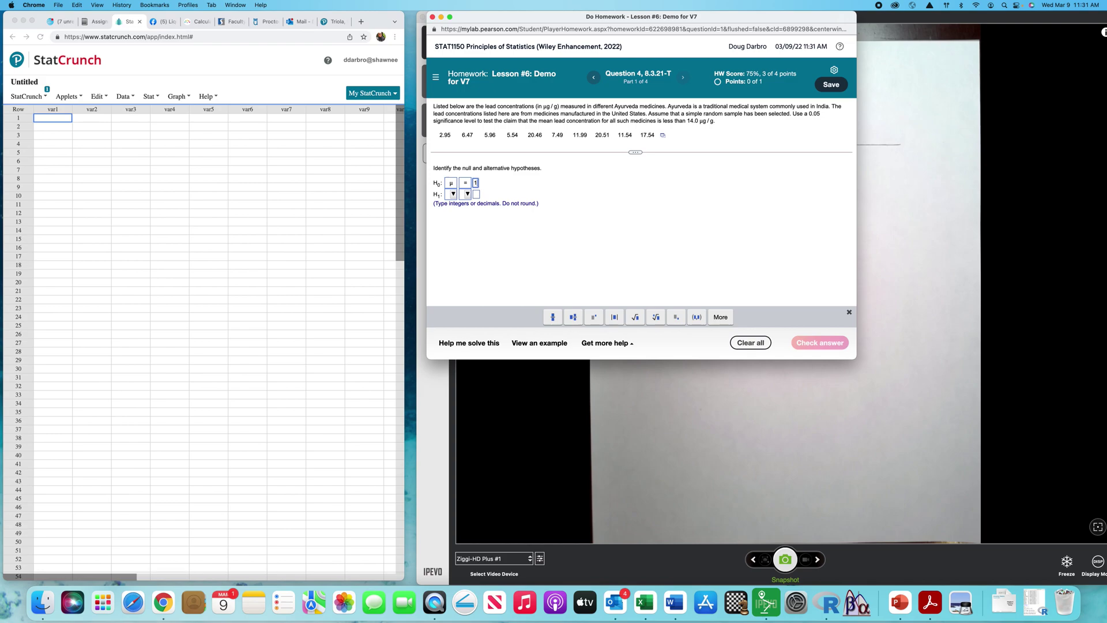
type("4")
Set the alternative hypothesis to H1: μ < 14 and check the hypotheses
left_click(454, 195)
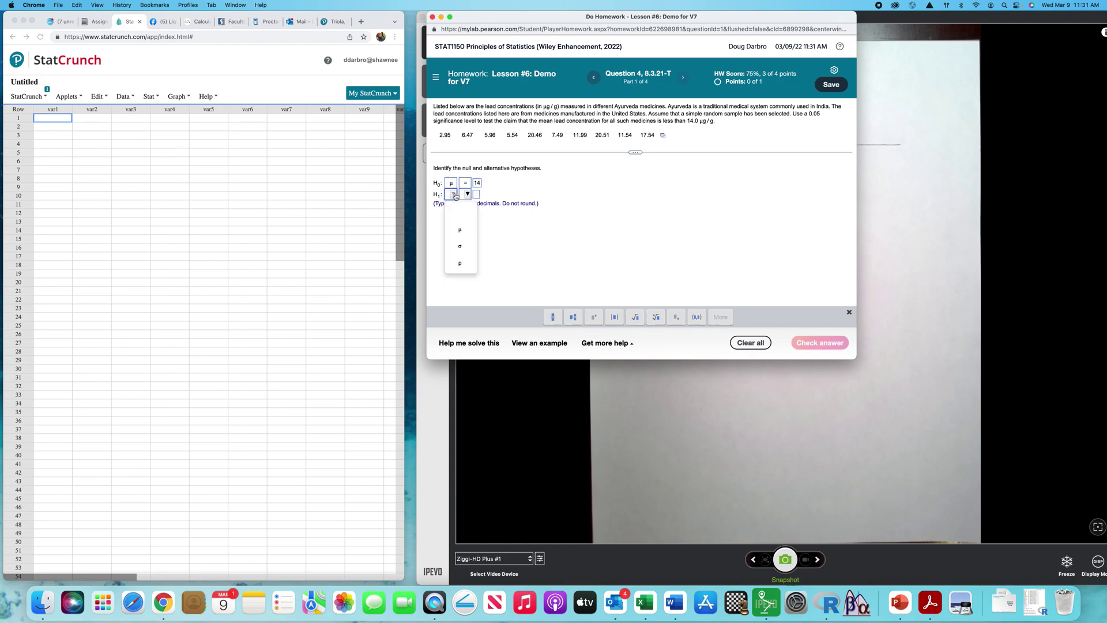
left_click(460, 230)
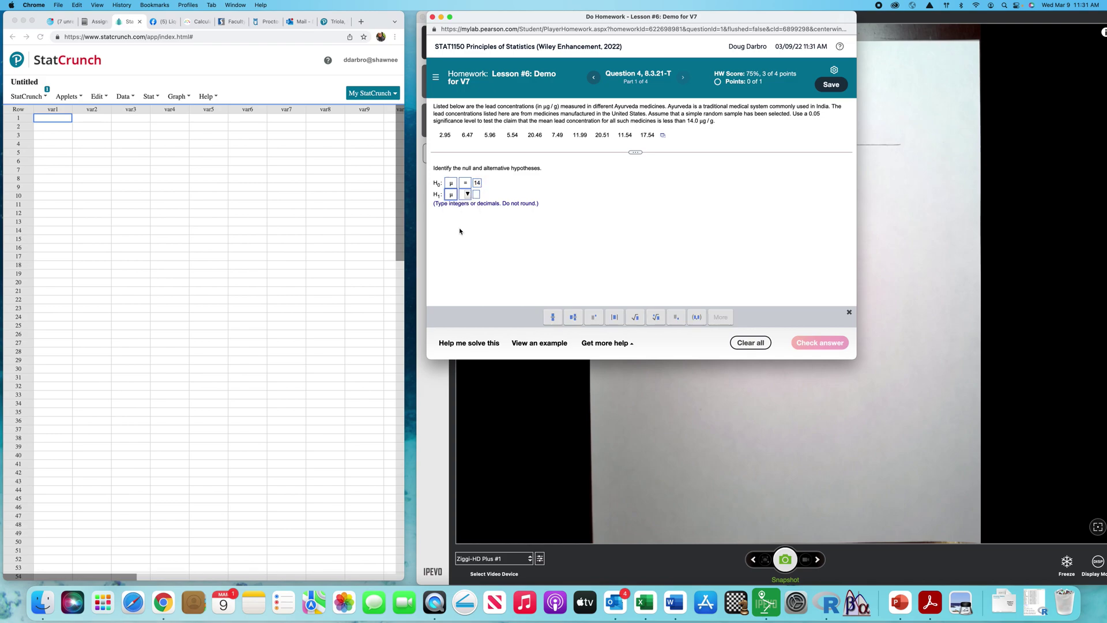
left_click(467, 195)
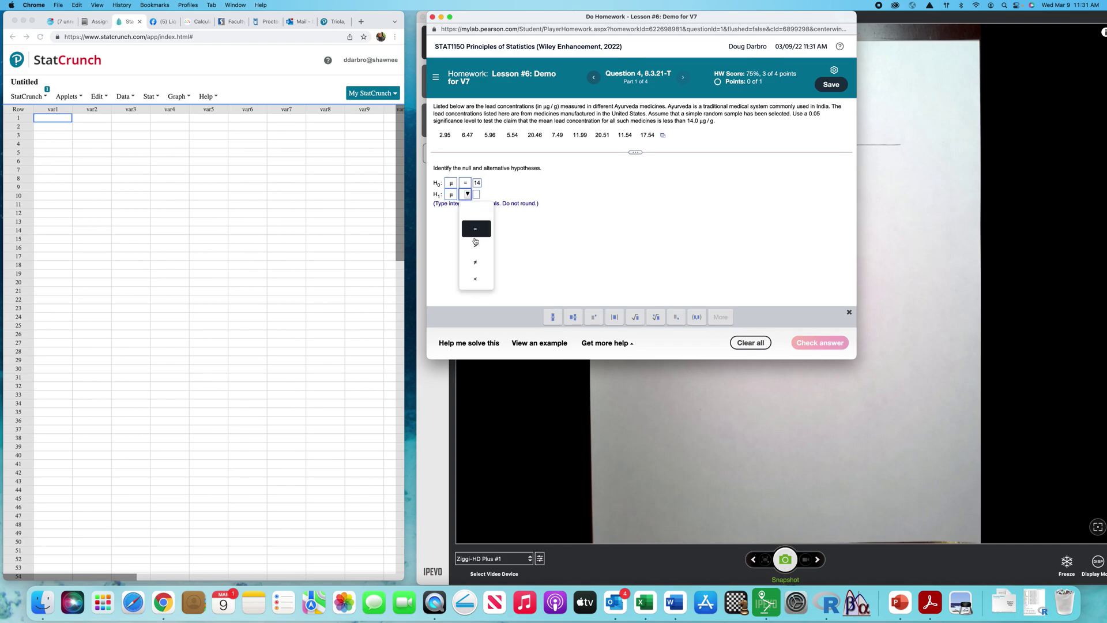
left_click(476, 279)
left_click(476, 196)
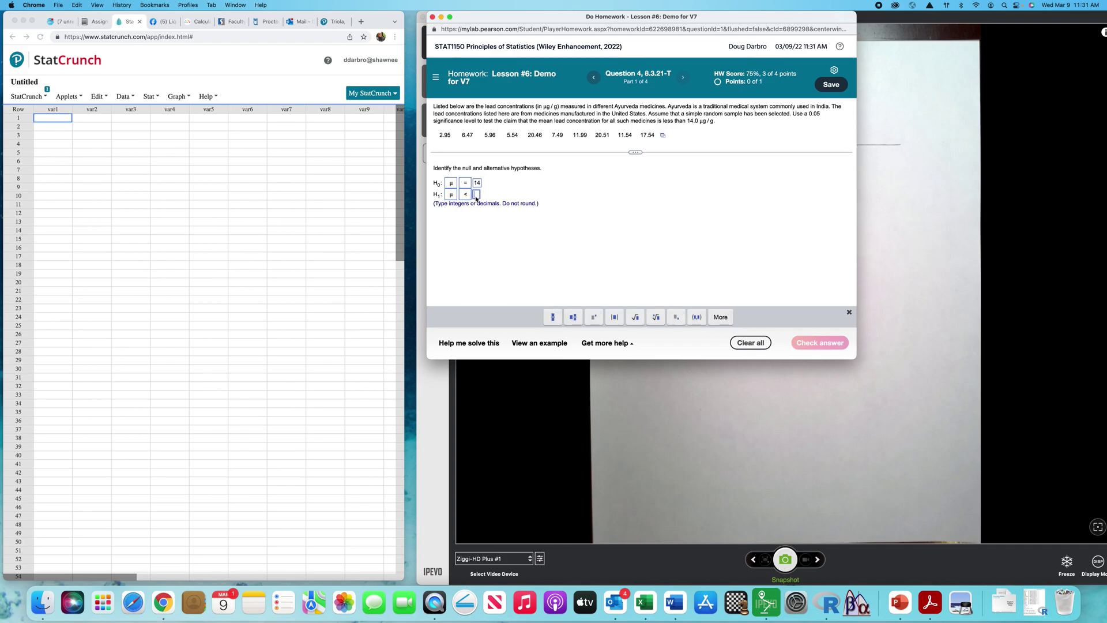
type("14")
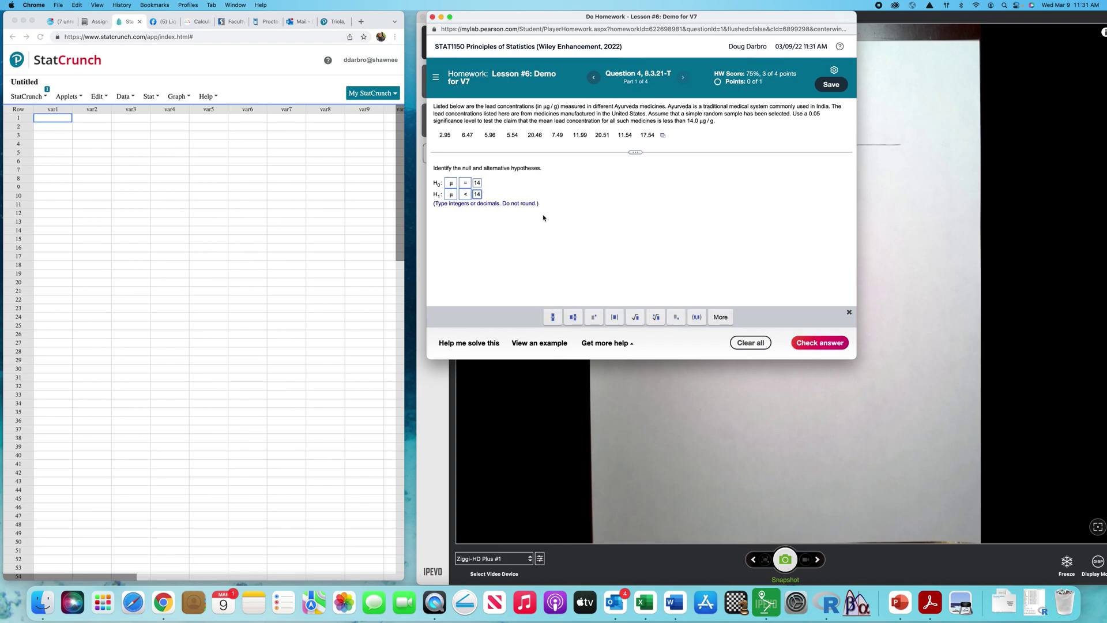
left_click(588, 226)
left_click(816, 343)
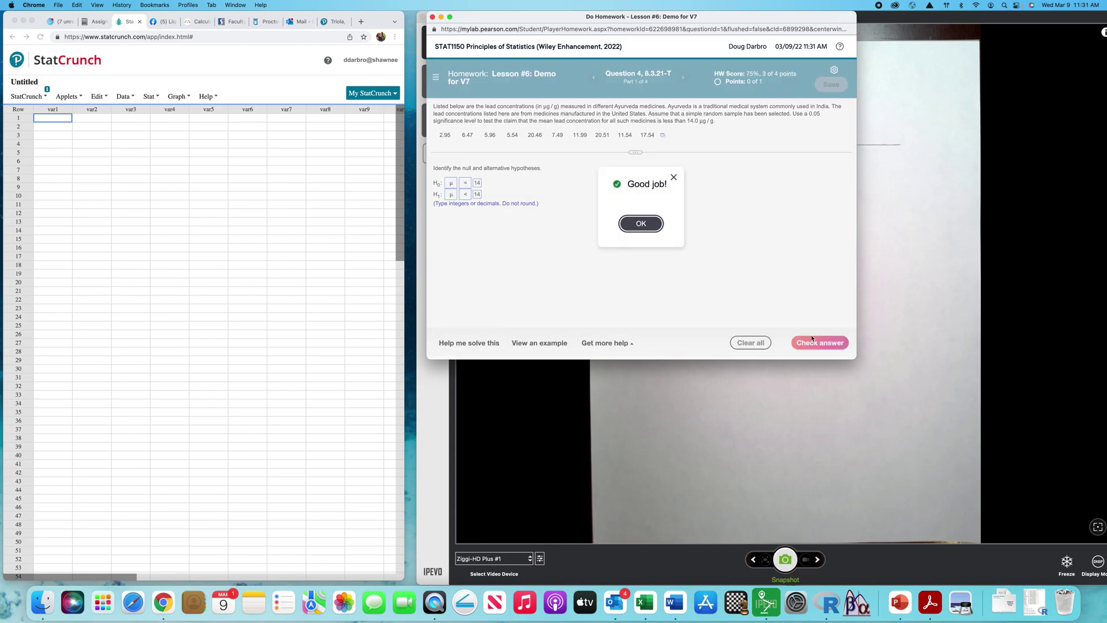
left_click(642, 224)
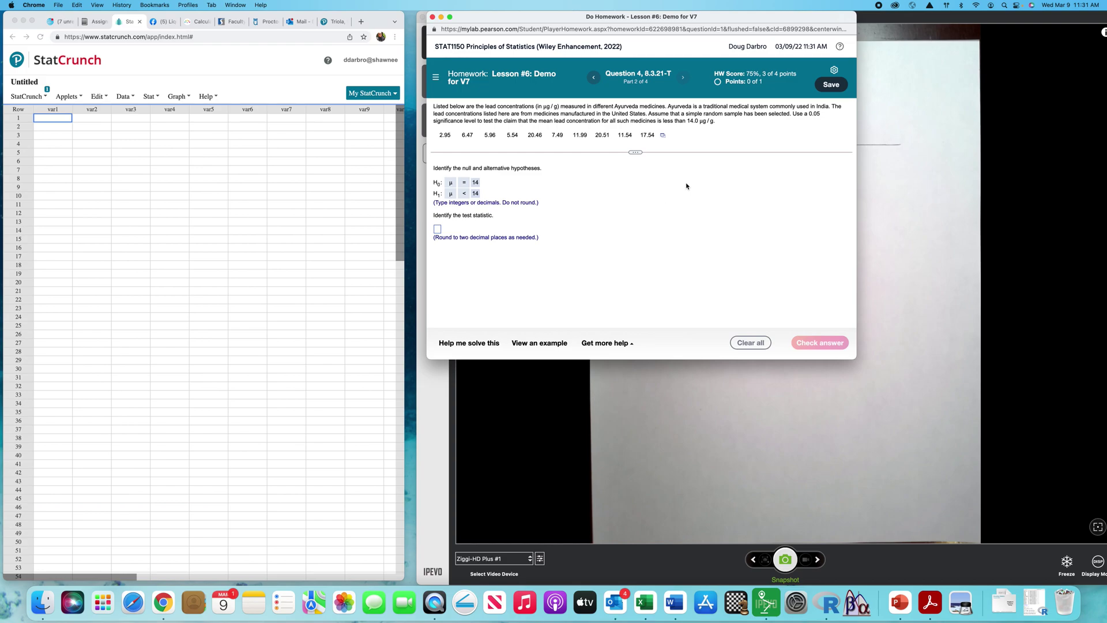
Open the ten lead-concentration values in StatCrunch and enlarge its data window
left_click(663, 136)
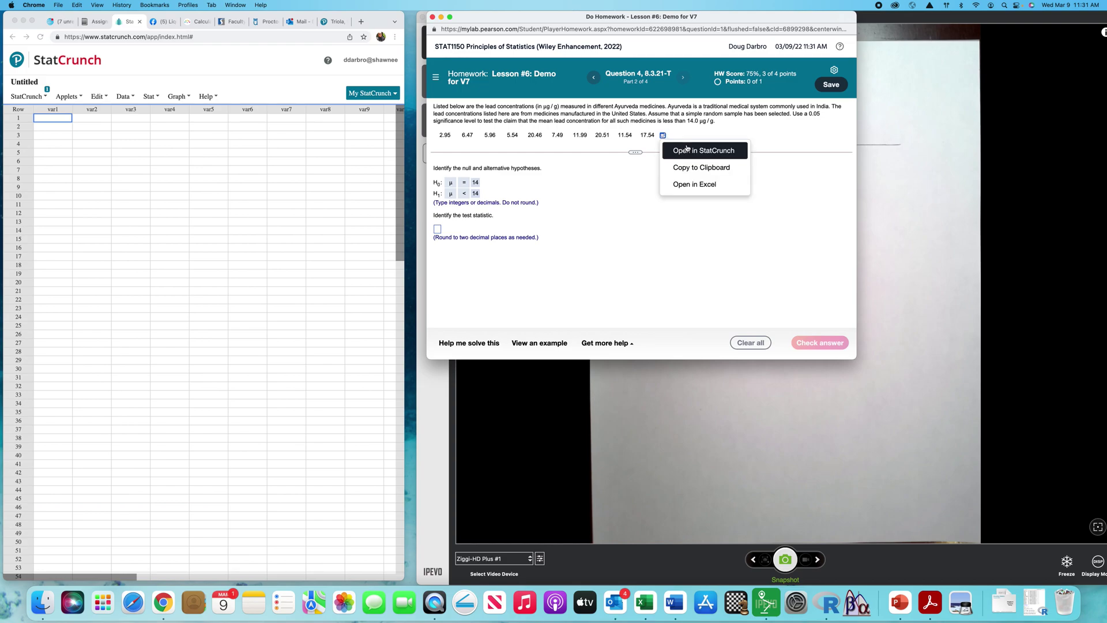
left_click(698, 149)
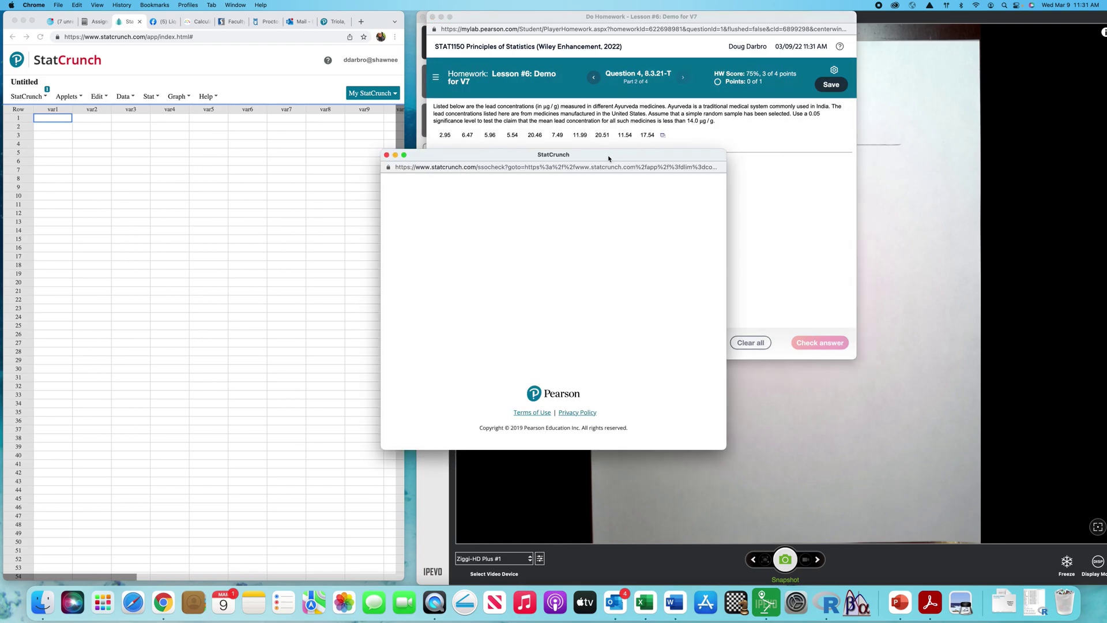
left_click_drag(608, 159, 867, 33)
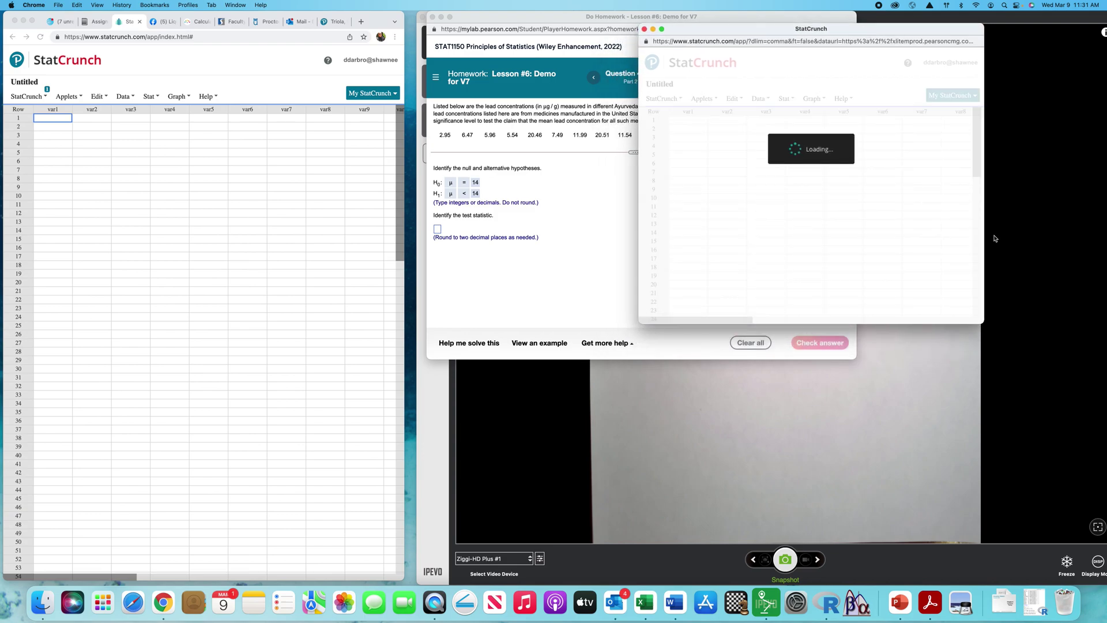
left_click_drag(983, 323, 1105, 508)
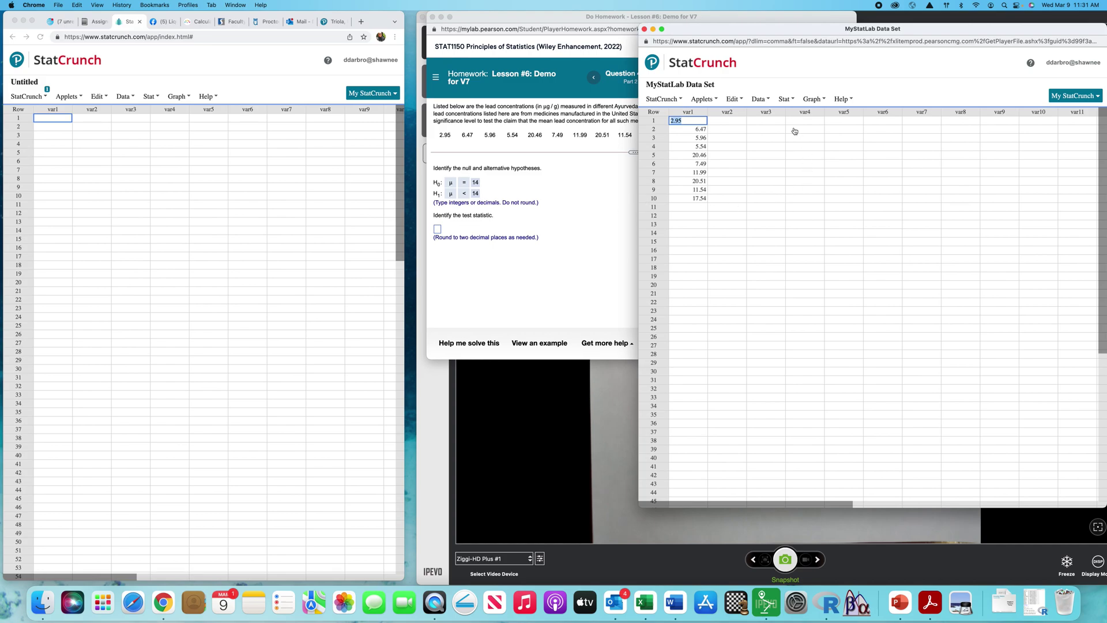
Start Stat > T Stats > One Sample > With Data
left_click(792, 100)
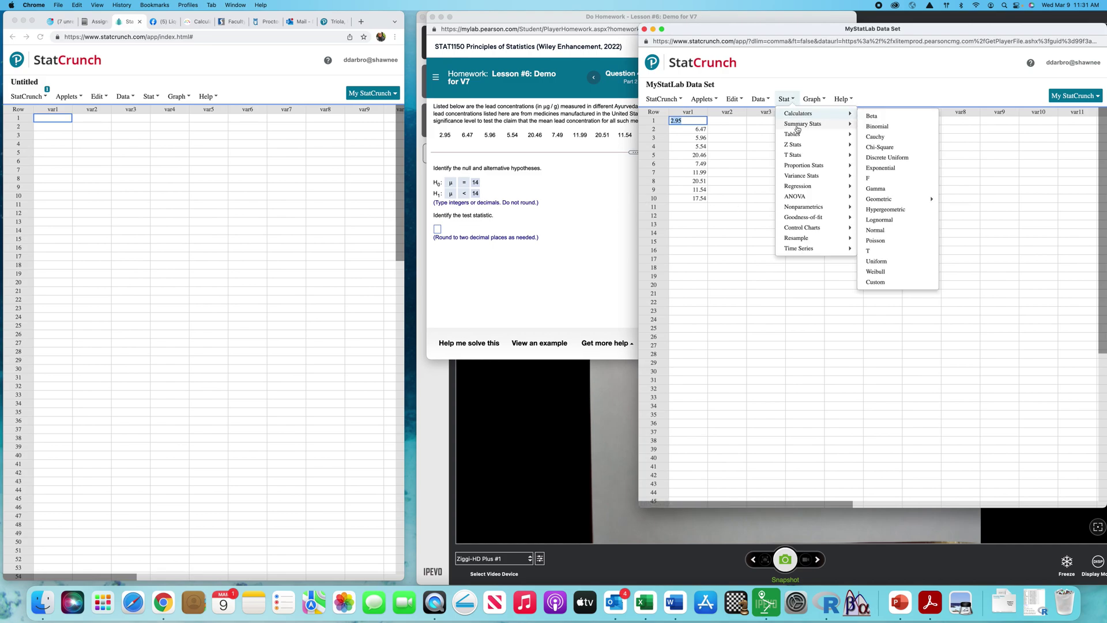
mouse_move(797, 159)
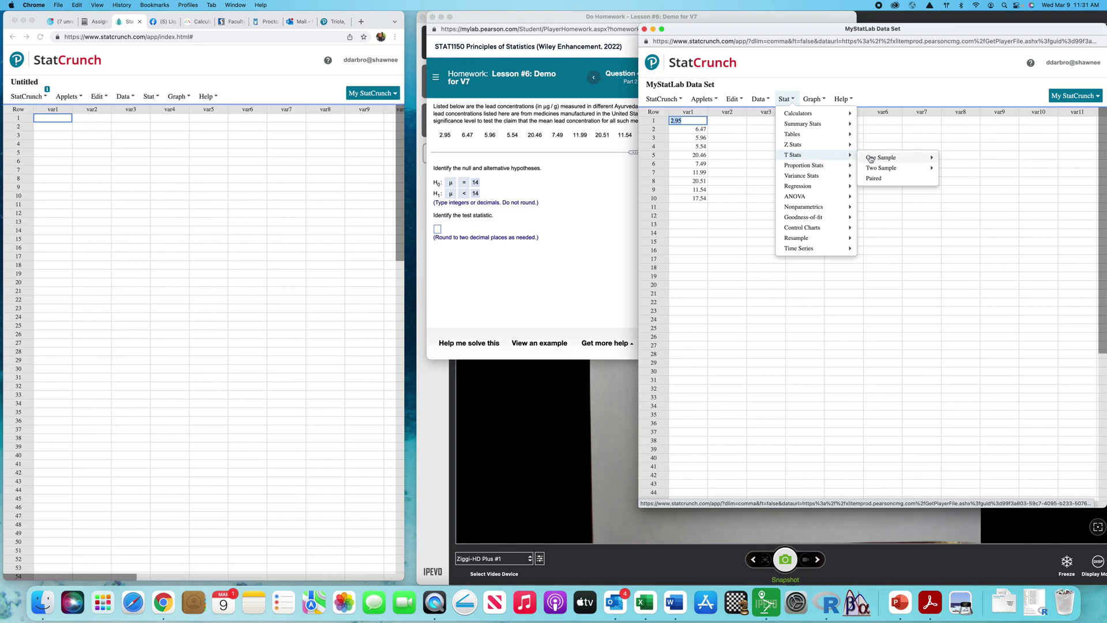
mouse_move(878, 160)
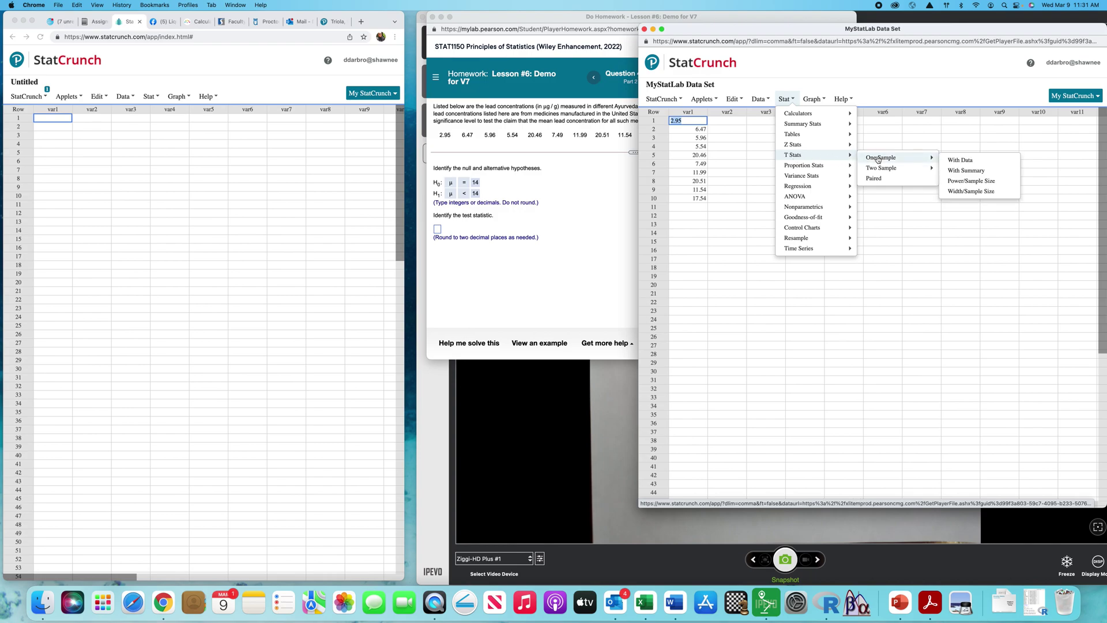
left_click(961, 161)
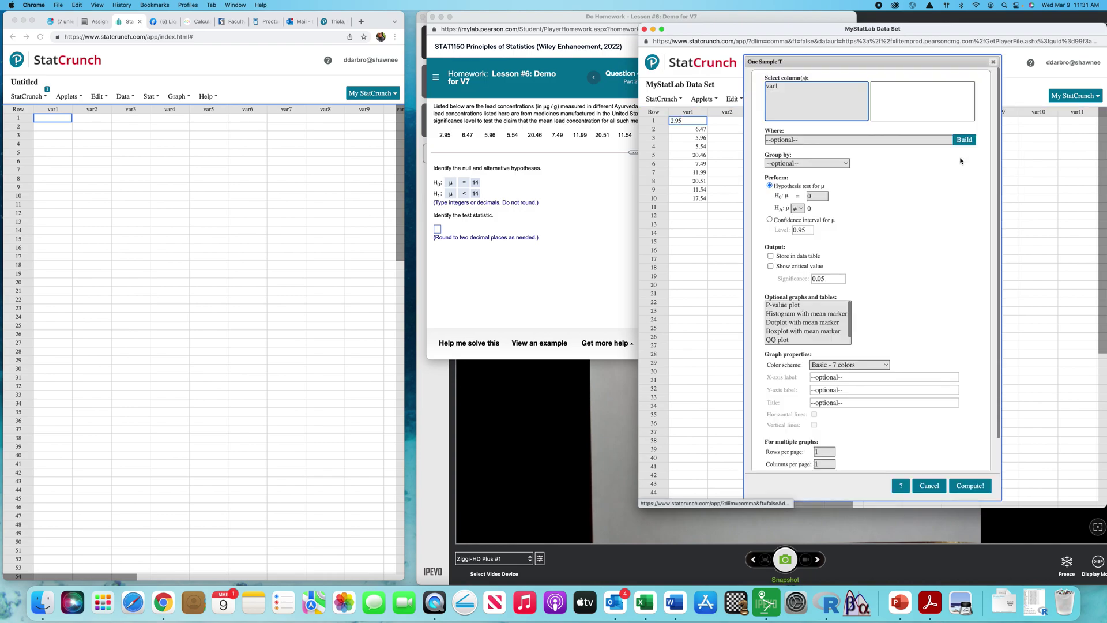
Test var1 with H0 μ = 14 against HA μ < 14, showing the critical value, and compute
left_click(774, 88)
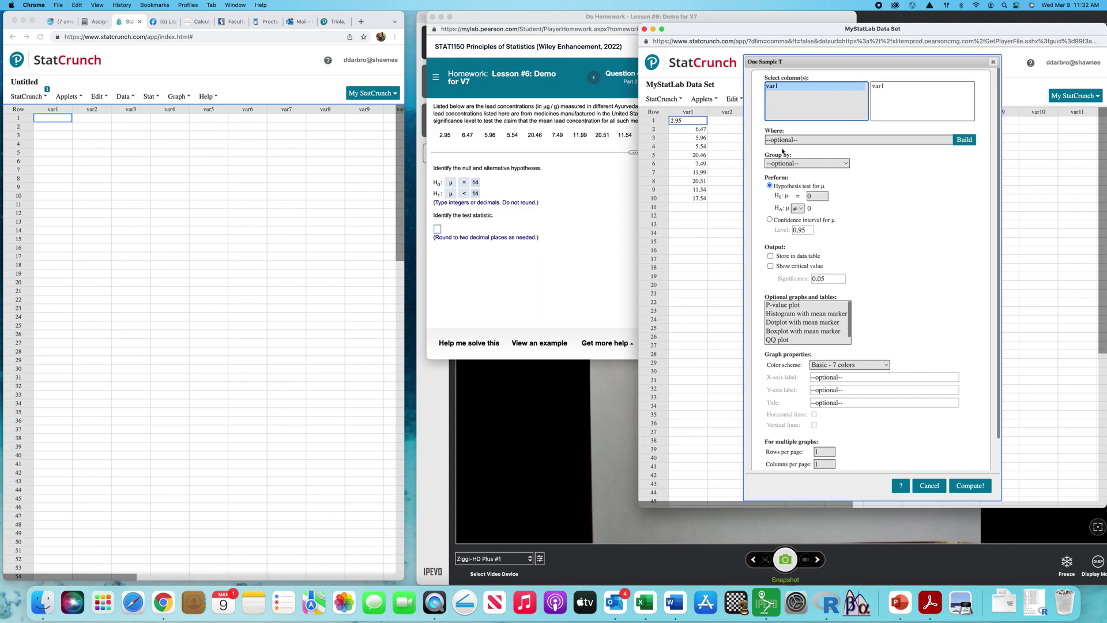
double_click(831, 196)
left_click(799, 208)
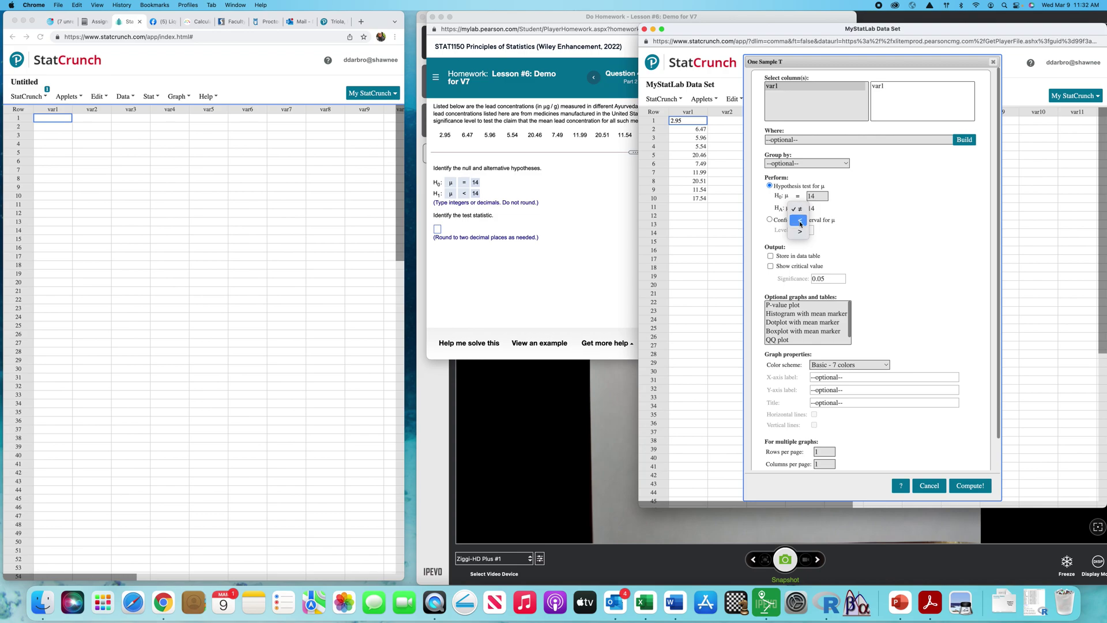
left_click(800, 221)
left_click_drag(499, 17, 288, 50)
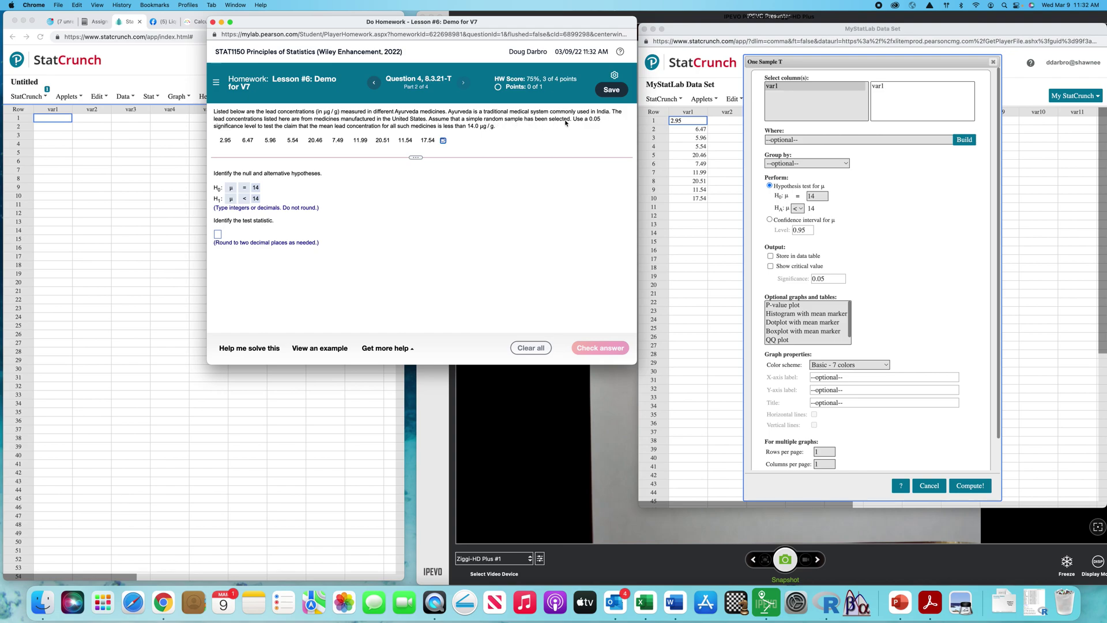
left_click(882, 236)
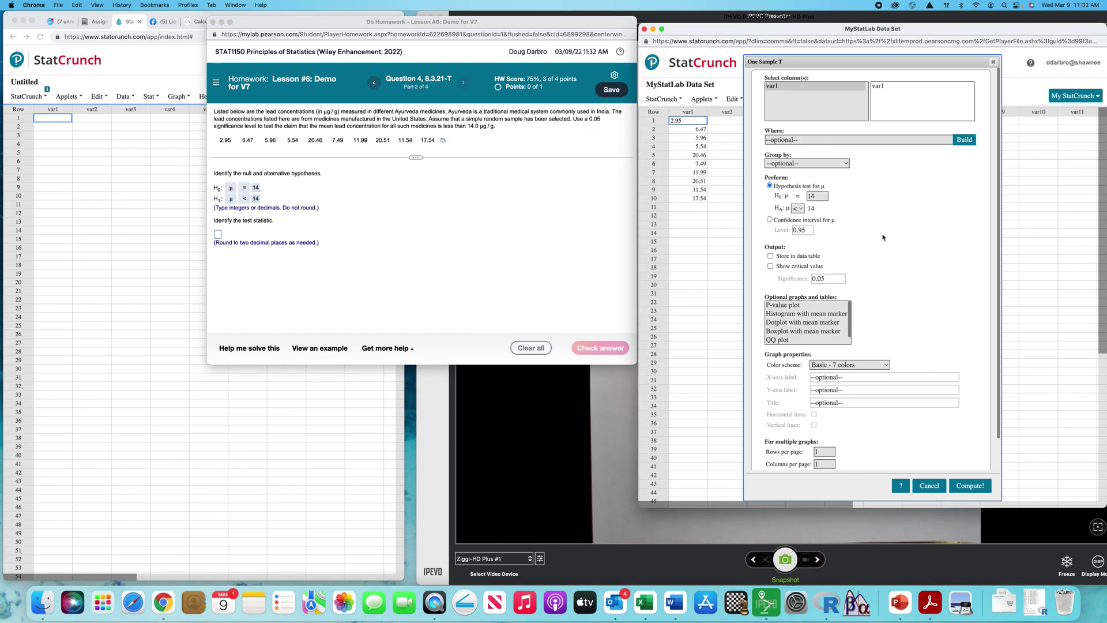
left_click(776, 268)
left_click(971, 487)
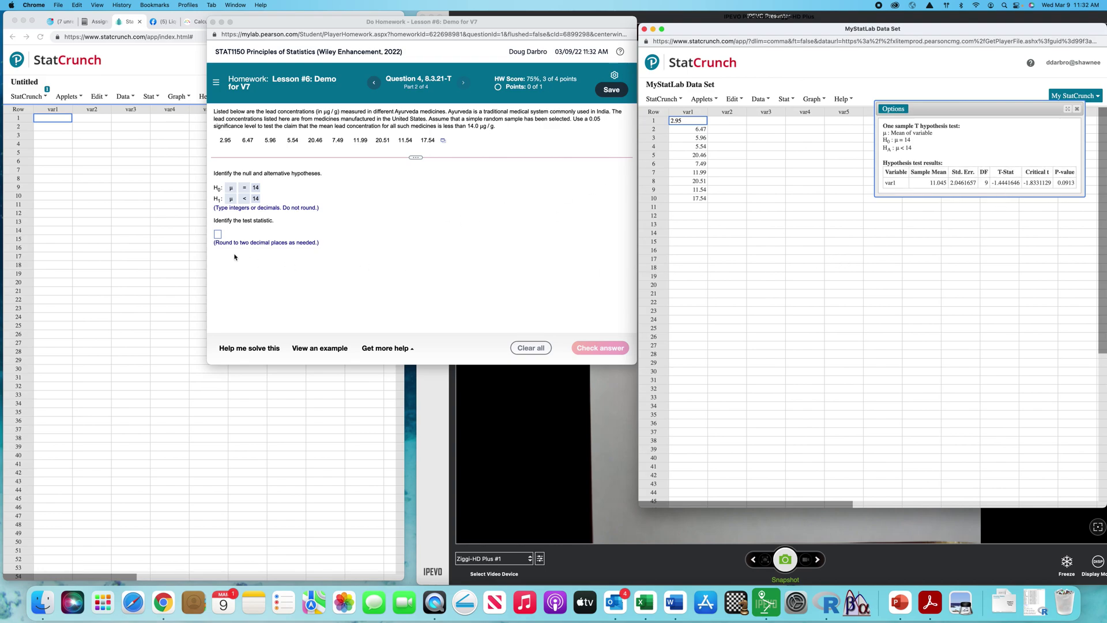
Enter −1.44 as Question 4's test statistic and check it
left_click(219, 235)
left_click(220, 236)
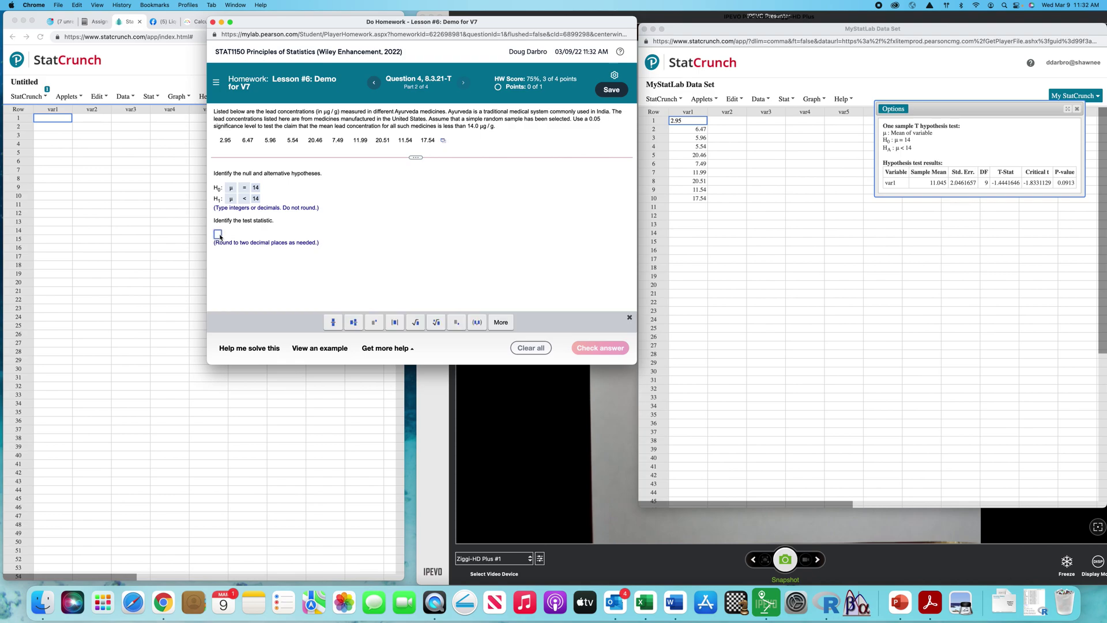
type("-1.44")
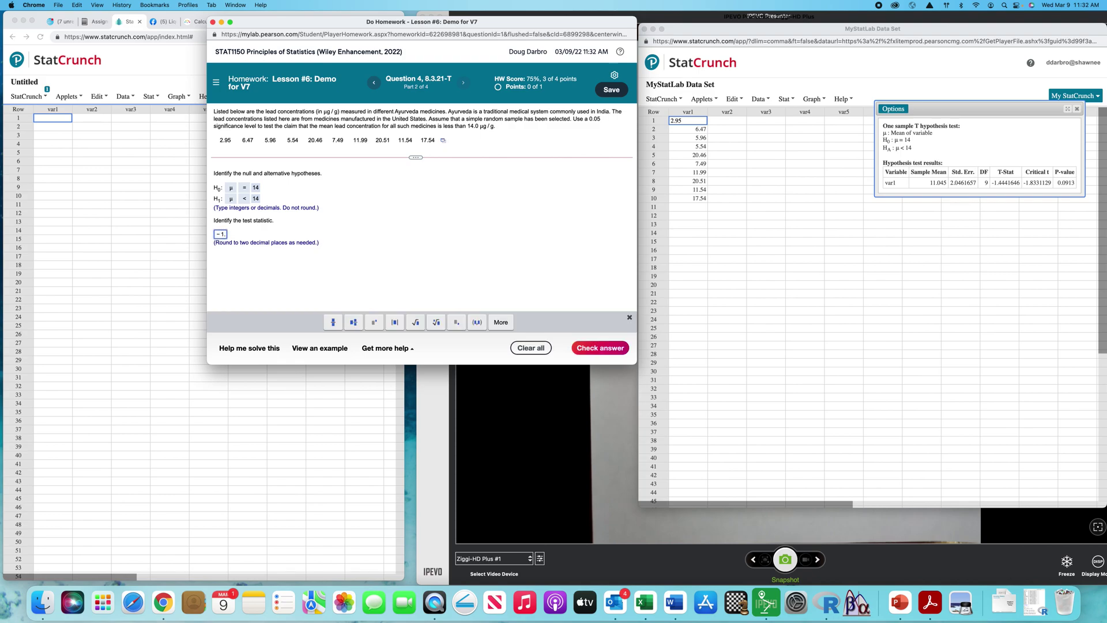
left_click(601, 349)
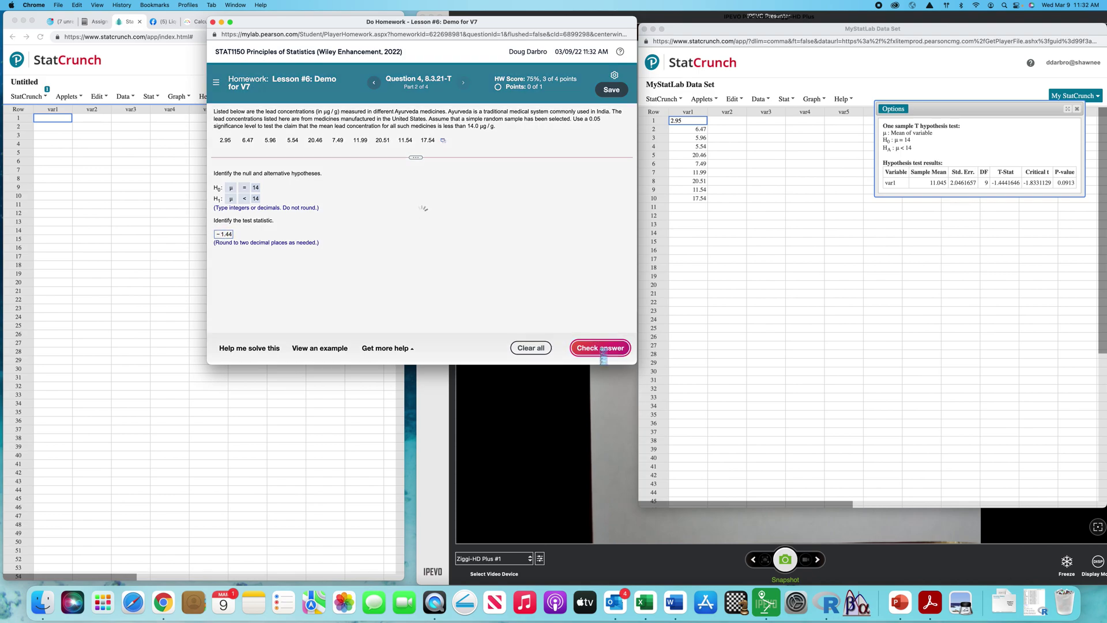
left_click(423, 232)
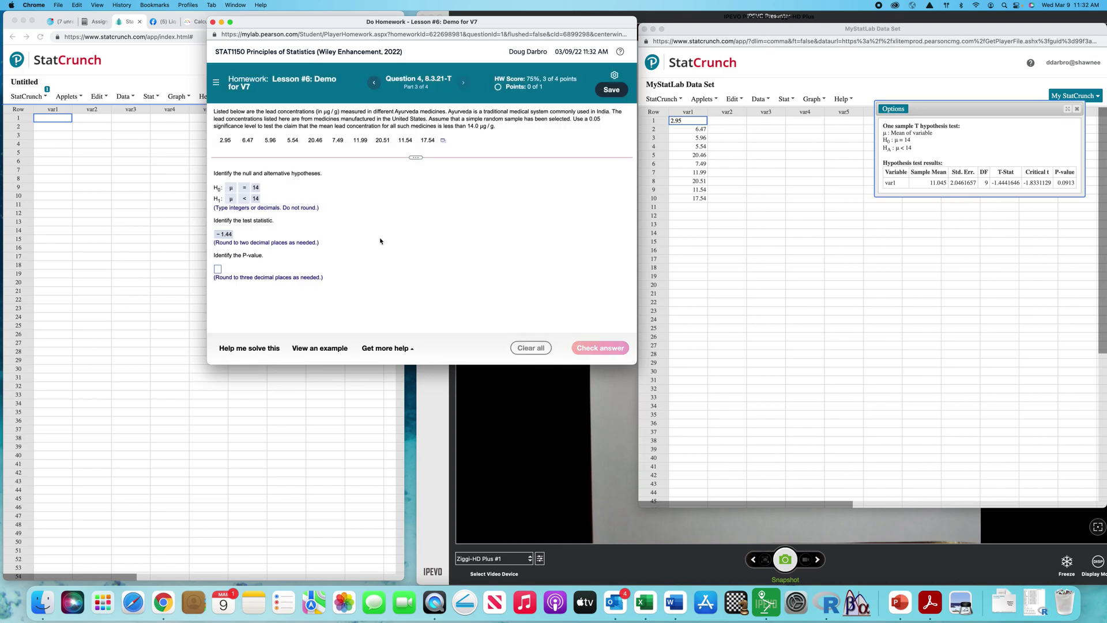
Enter .091 as the P-value and check it
left_click(217, 270)
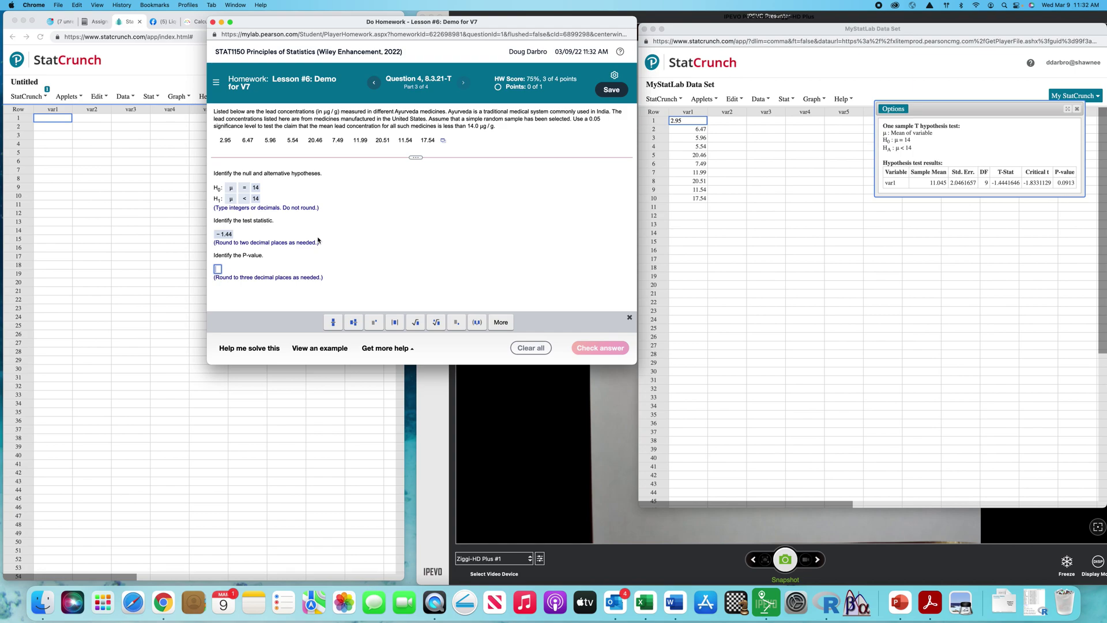
type(".091")
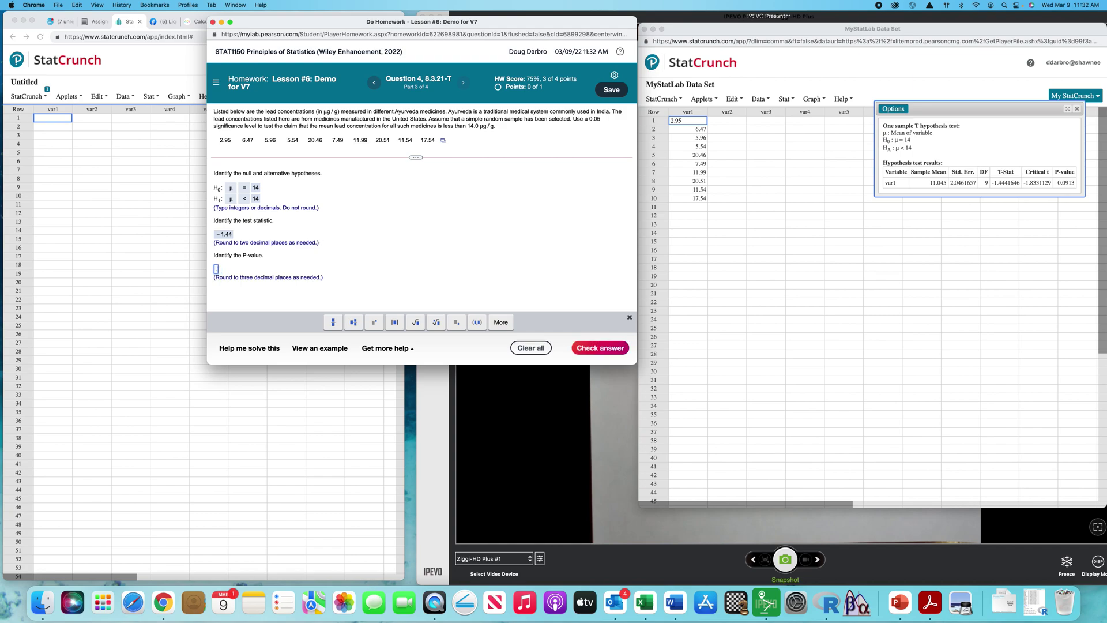
left_click(591, 351)
left_click(432, 237)
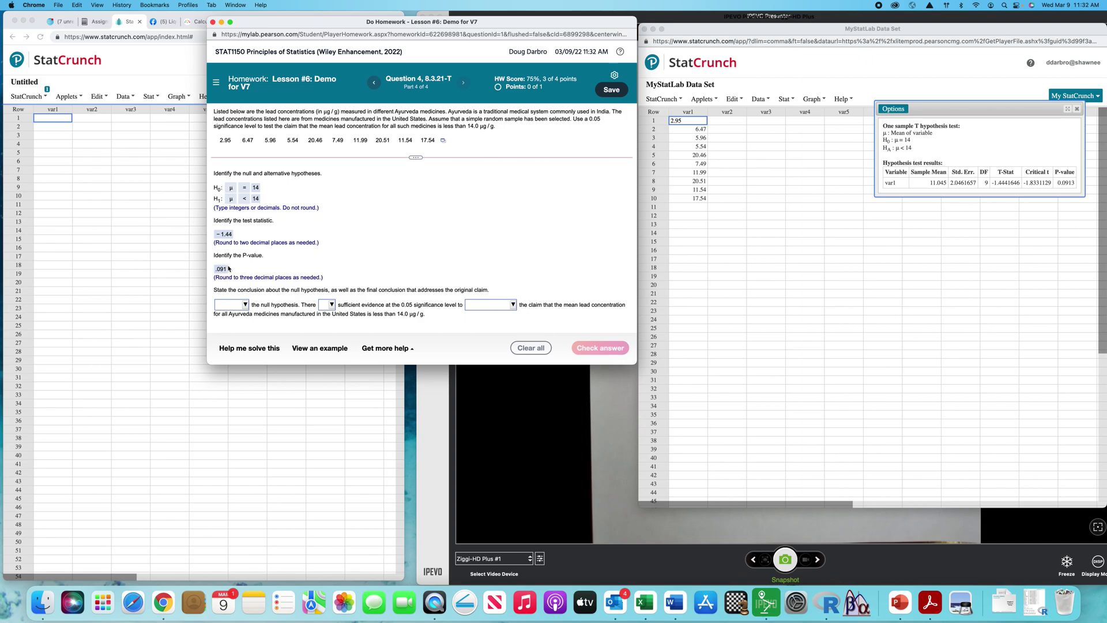
Conclude Question 4: fail to reject H0; there is not sufficient evidence to support the claim
left_click(246, 306)
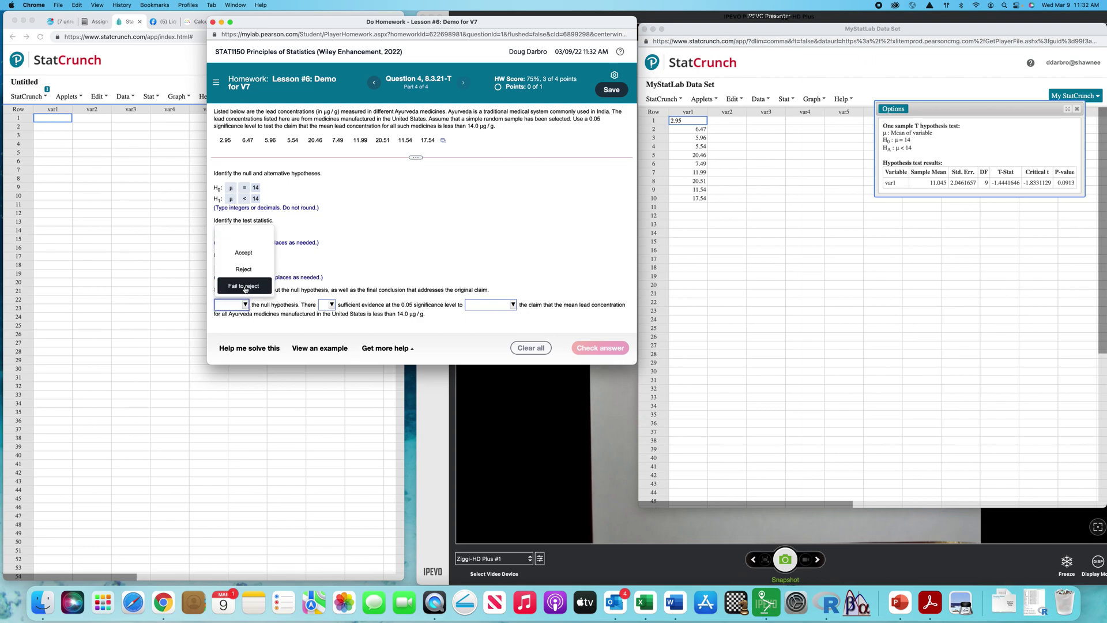
left_click(245, 287)
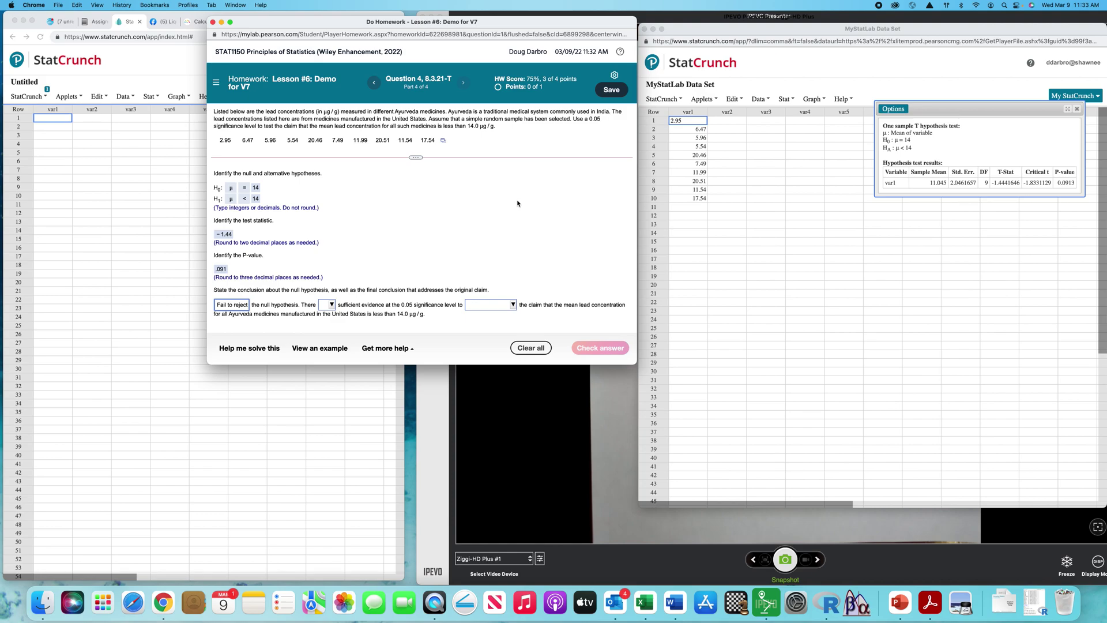
left_click(332, 305)
left_click(340, 287)
left_click(512, 304)
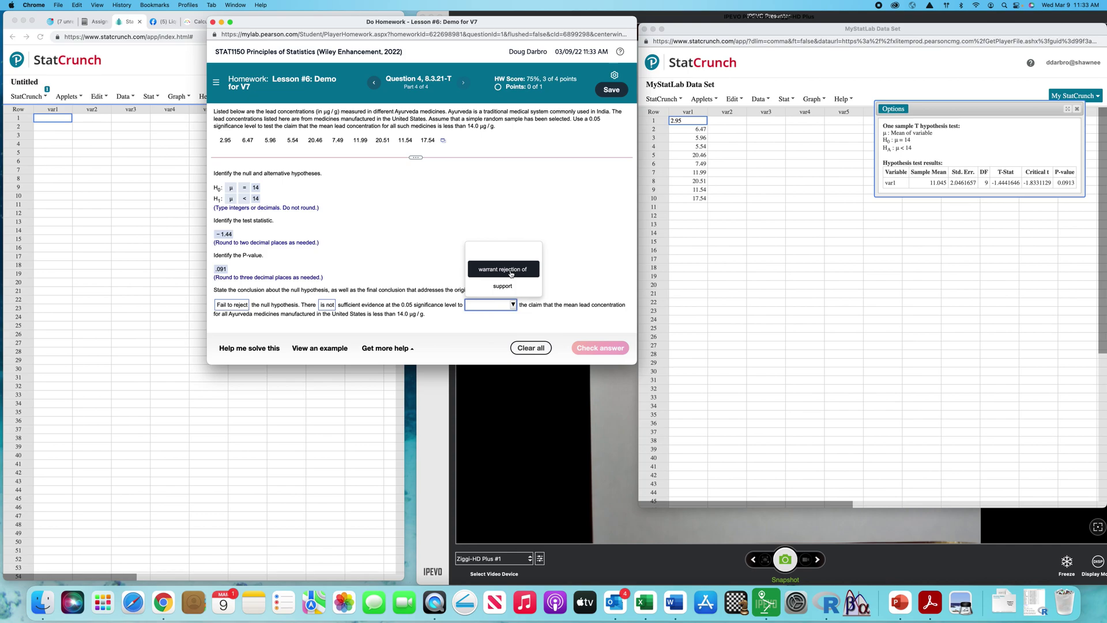
left_click(503, 286)
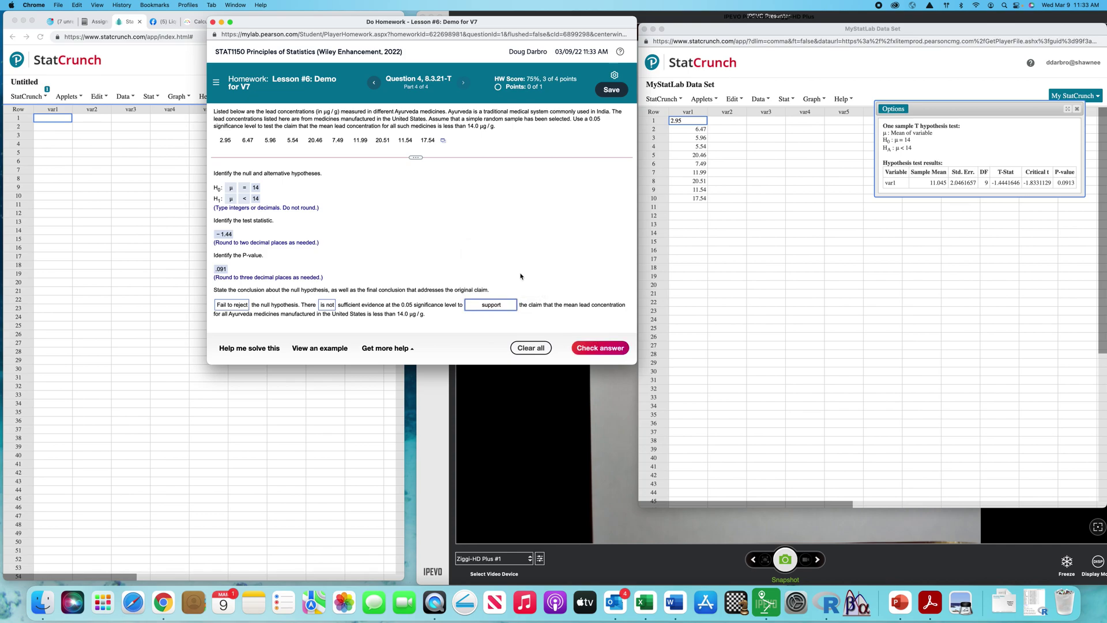
left_click(598, 348)
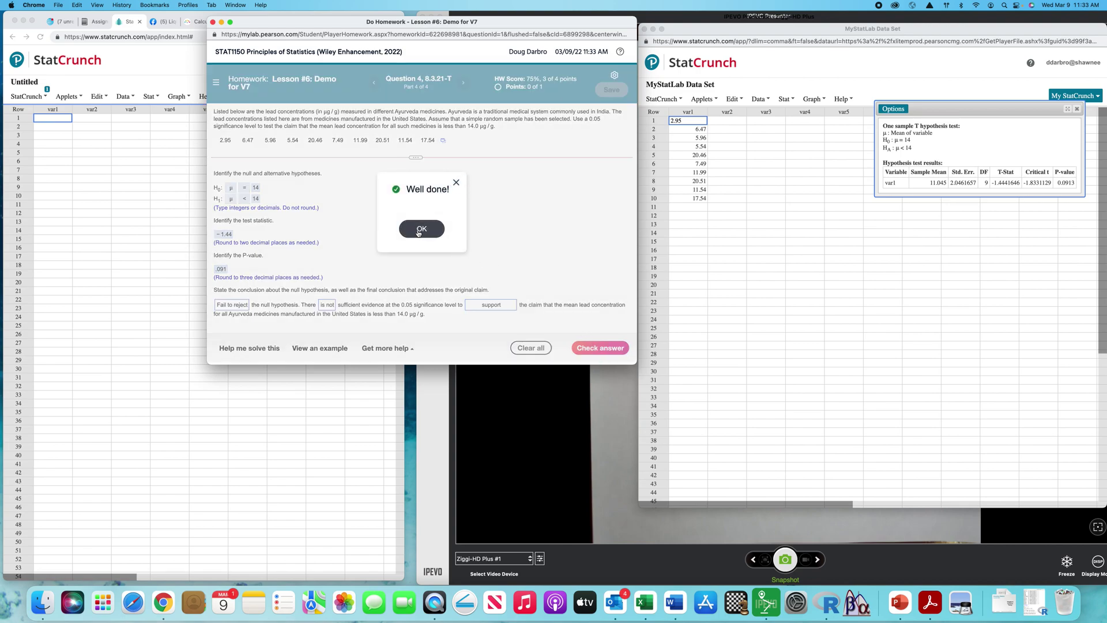
left_click(418, 230)
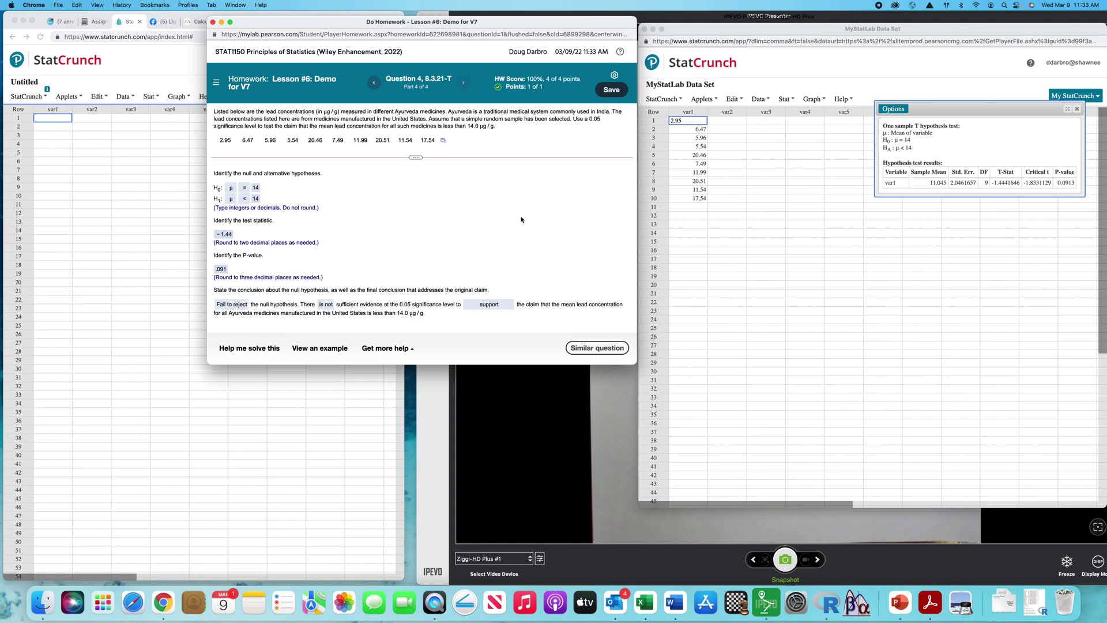